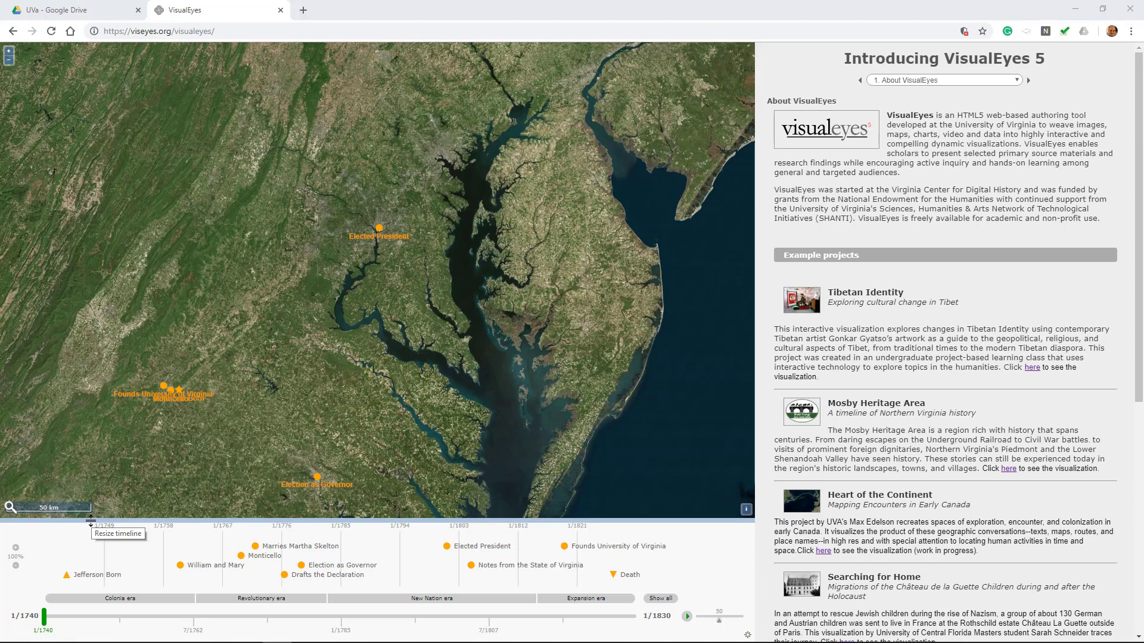
Switch to the 'UVa - Google Drive' browser tab
click(84, 10)
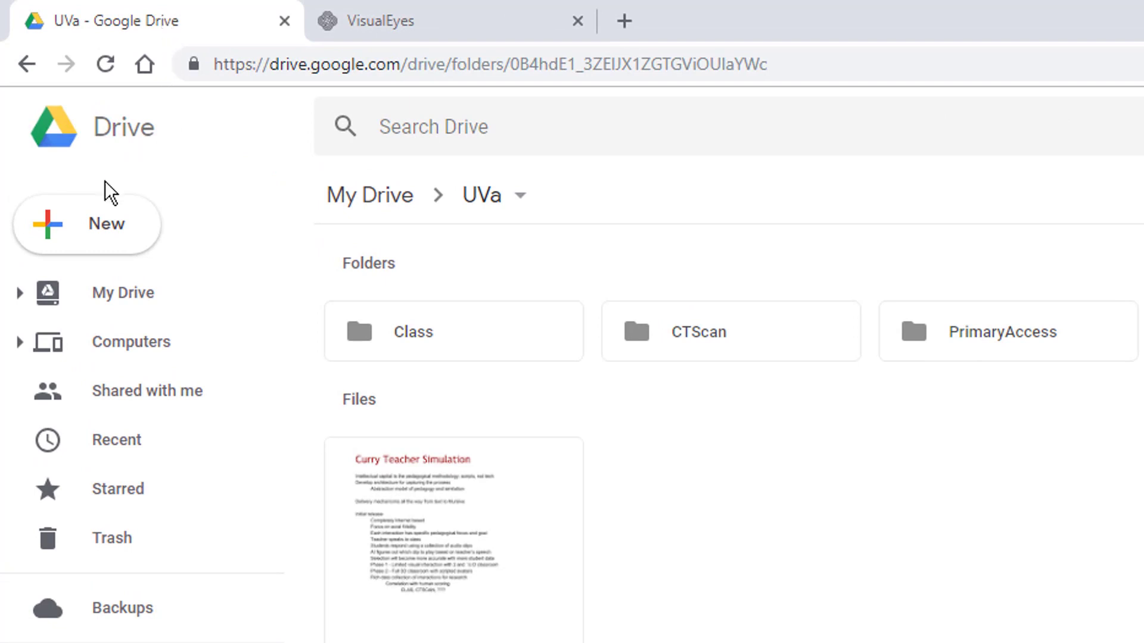
Start a blank Google Sheets spreadsheet from Drive's New menu
click(87, 232)
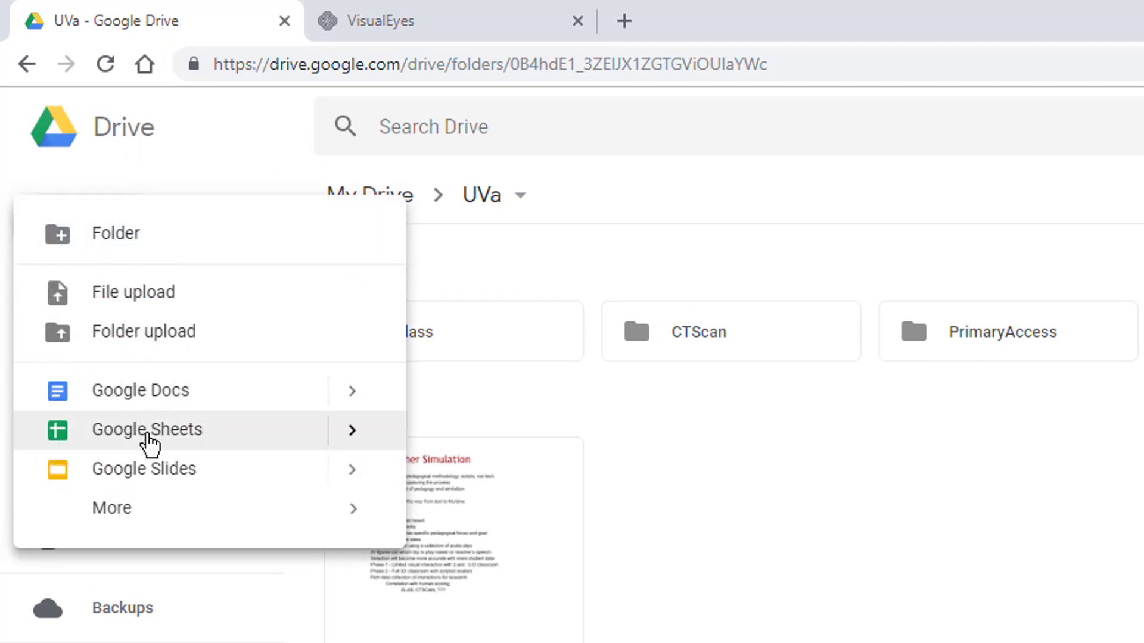
click(196, 431)
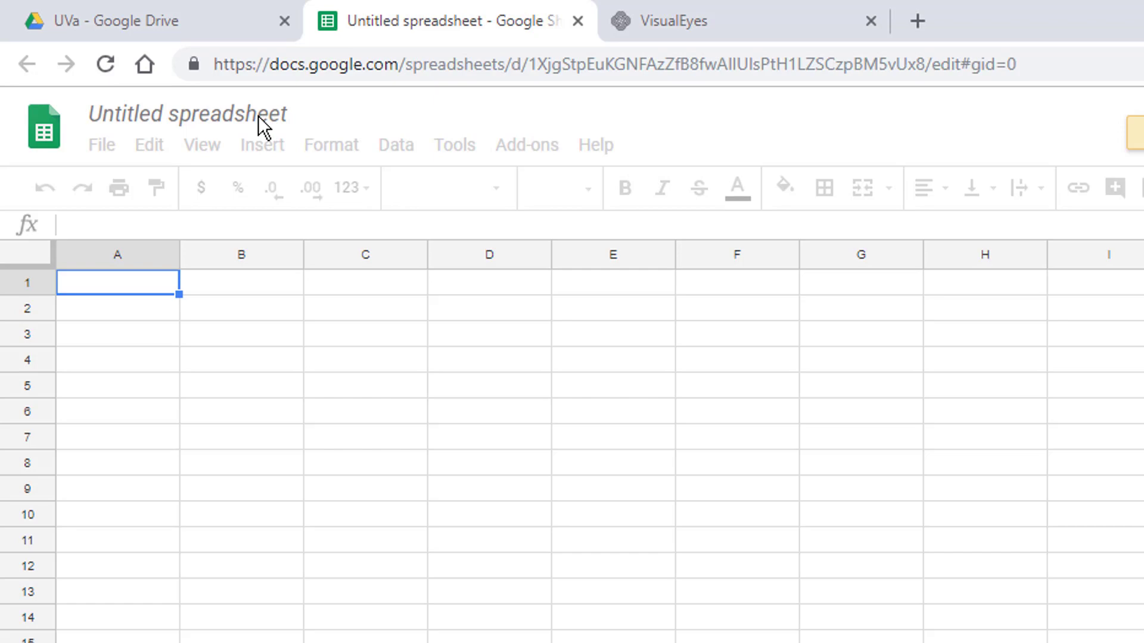
Rename the untitled spreadsheet to 'Demo'
click(260, 116)
text(Demo)
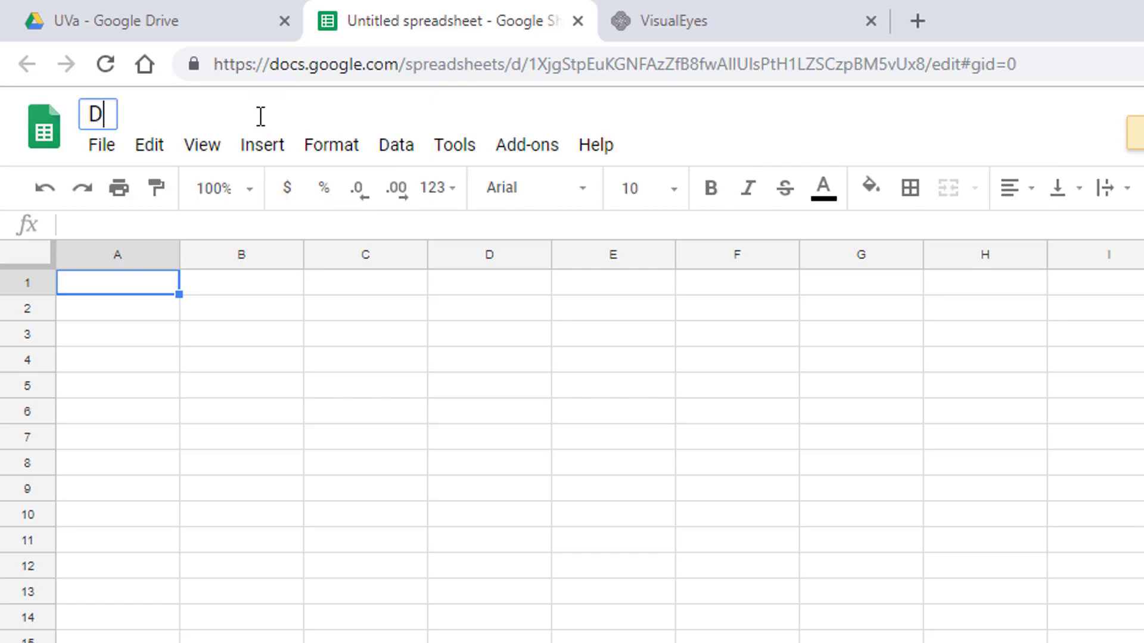
key(Return)
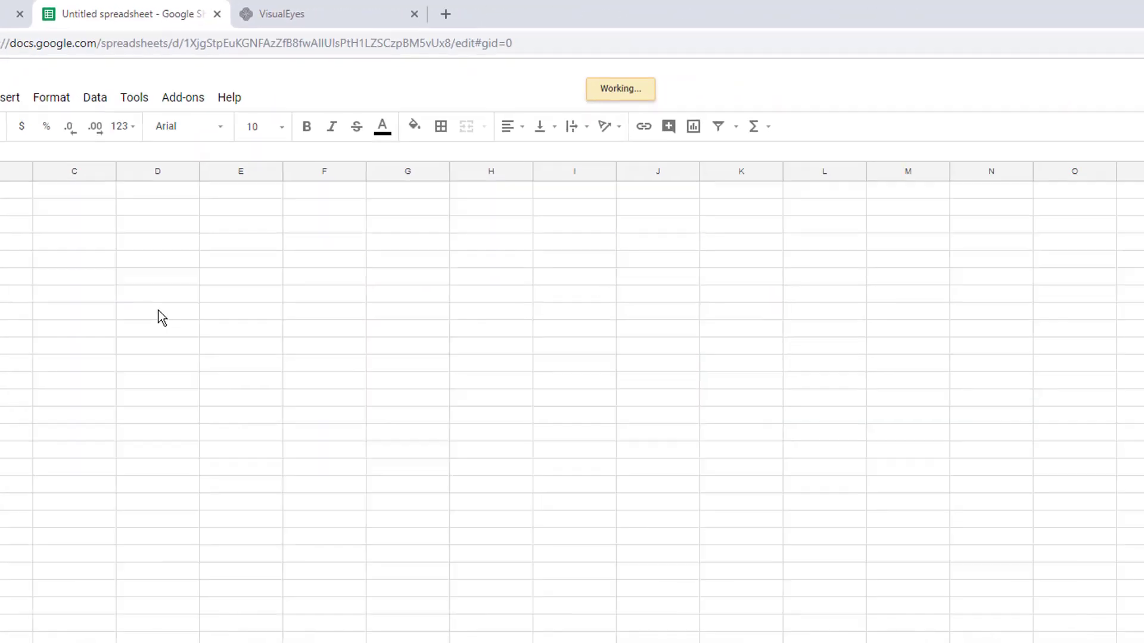
click(158, 317)
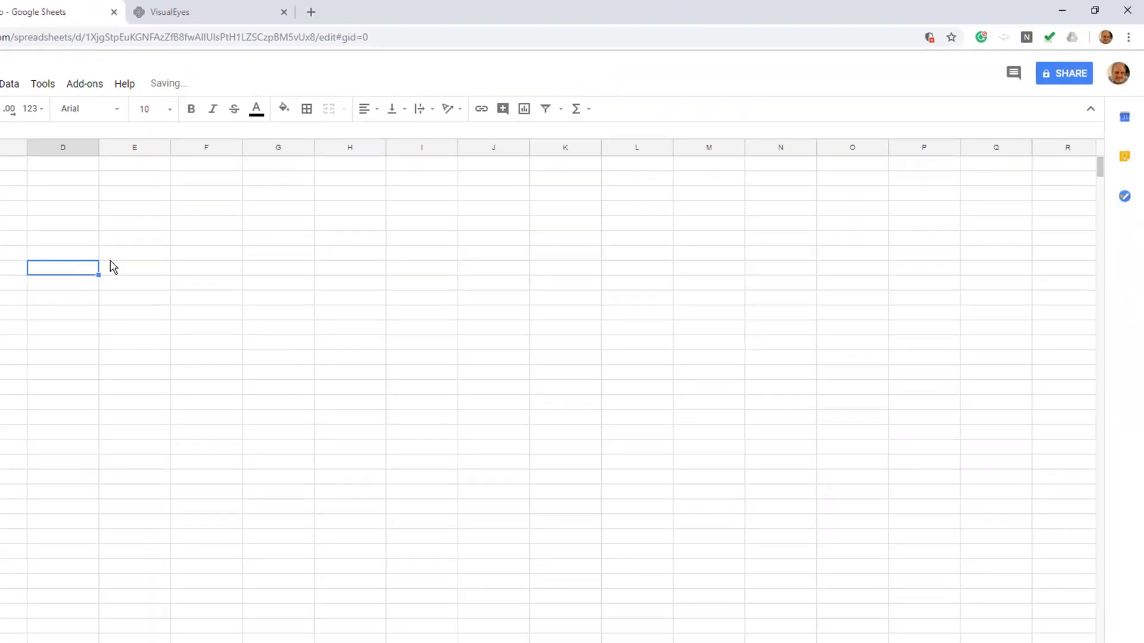
Share the spreadsheet so anyone with the link can view, copying that link
click(1066, 71)
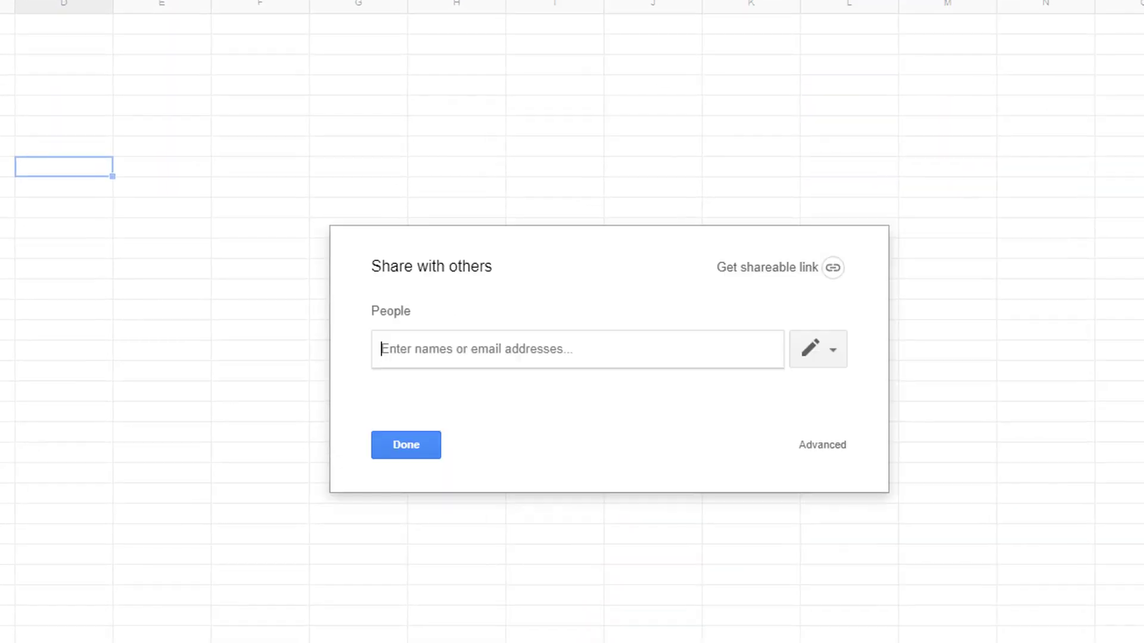
click(830, 268)
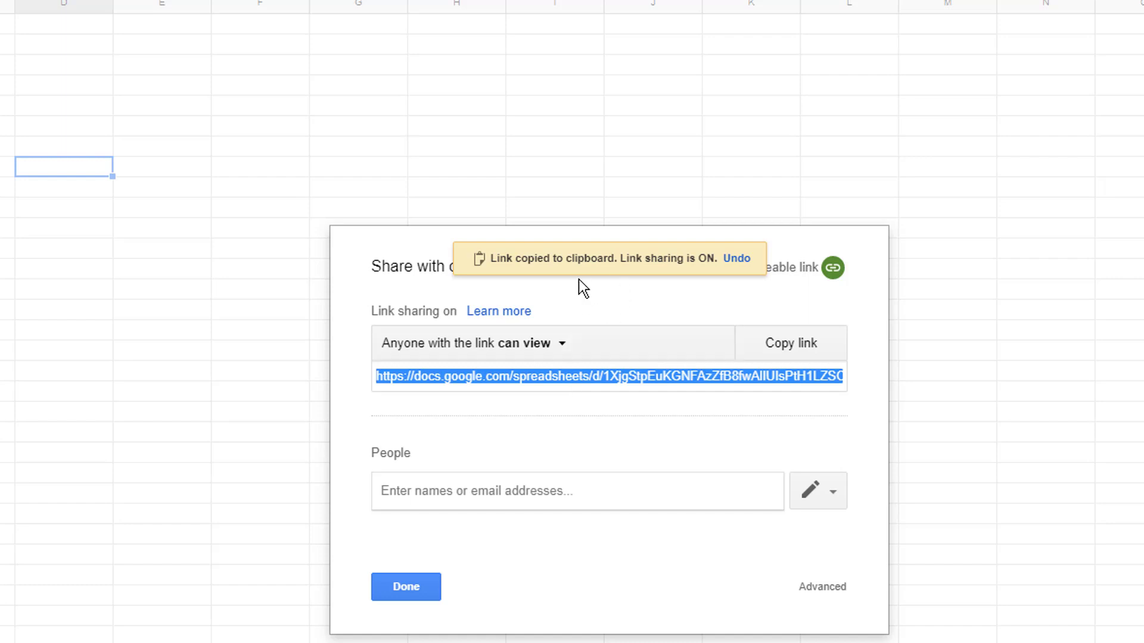
click(394, 585)
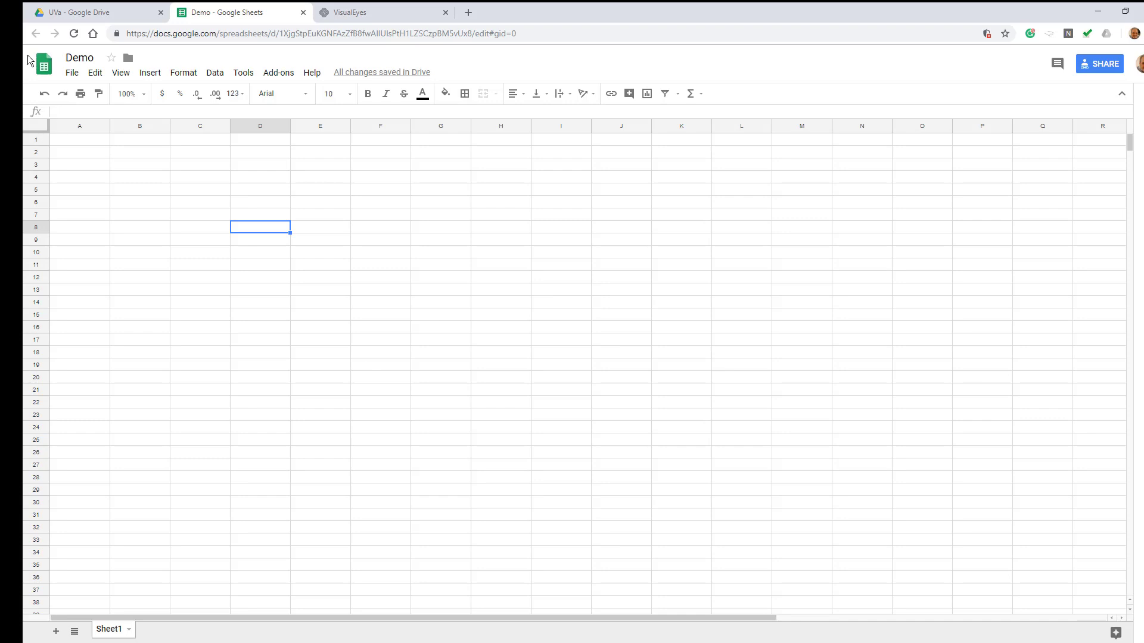
click(330, 14)
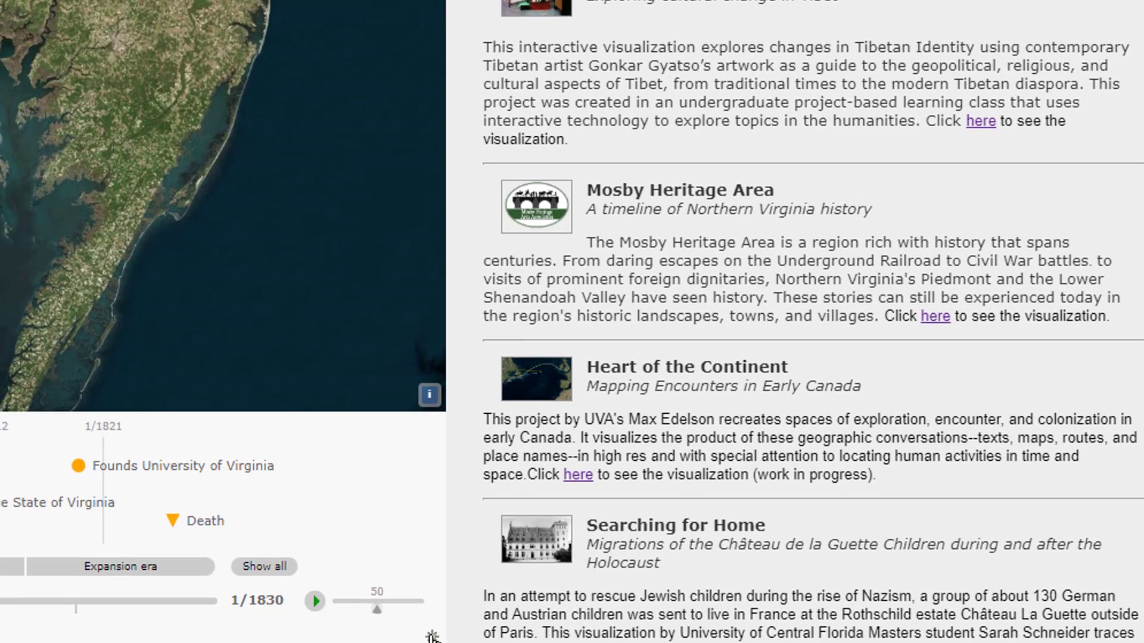
In project settings, paste the Demo sheet link into Spreadsheet and set the title to 'Demo'
click(432, 636)
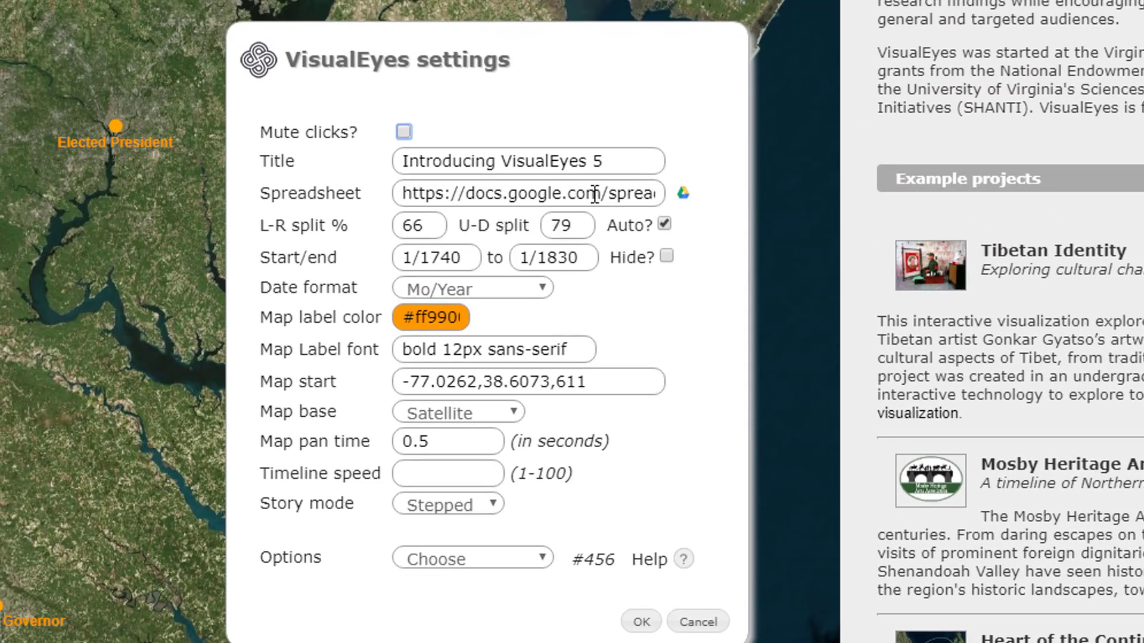
triple_click(595, 196)
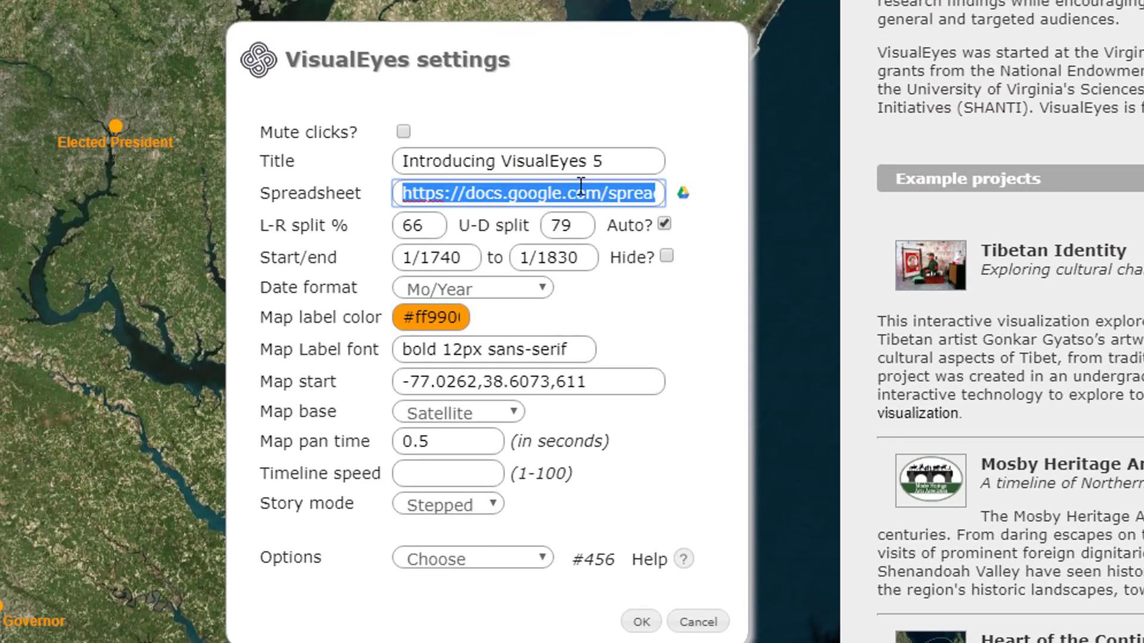
key(ctrl+v)
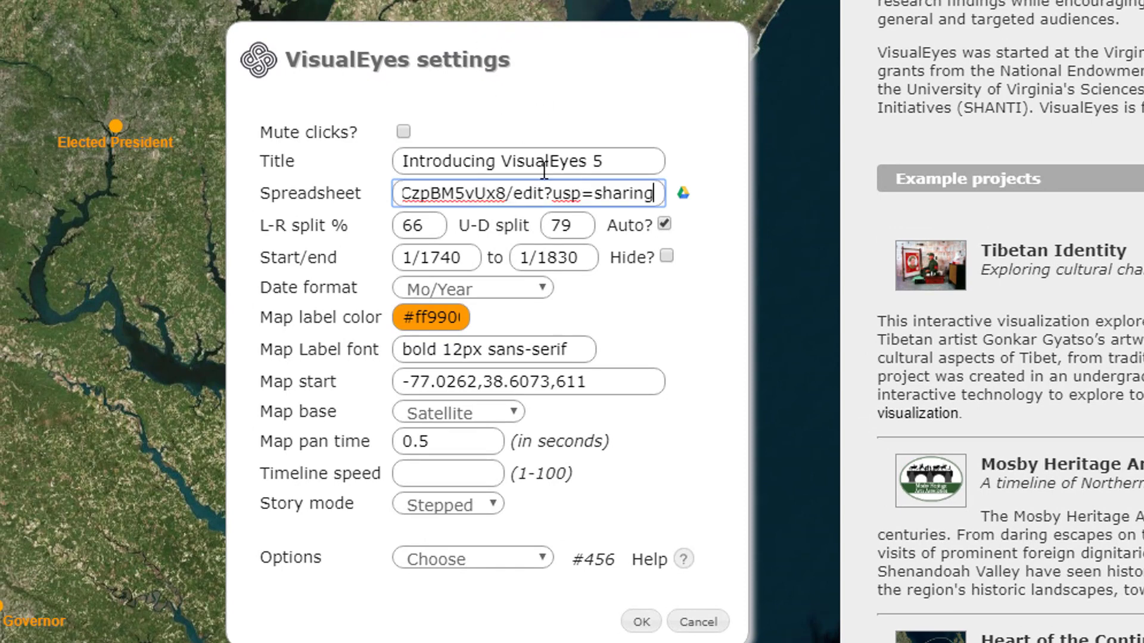
drag(619, 154, 307, 153)
text(Demo)
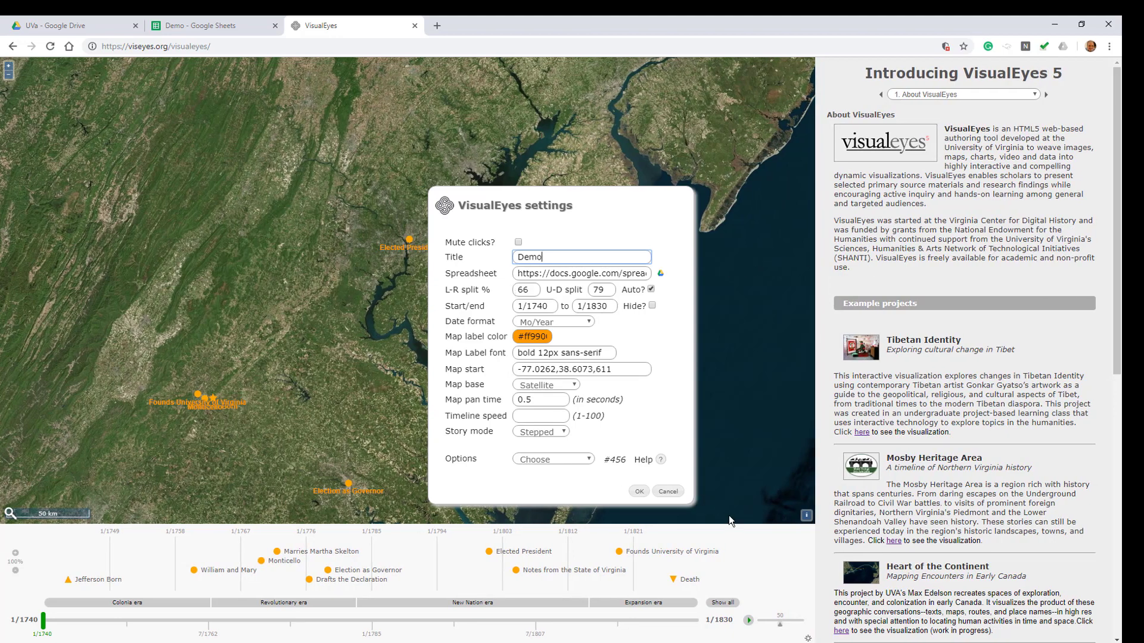
Enlarge the timeline area, review date formats unchanged, and keep the map labels orange
drag(733, 528, 746, 476)
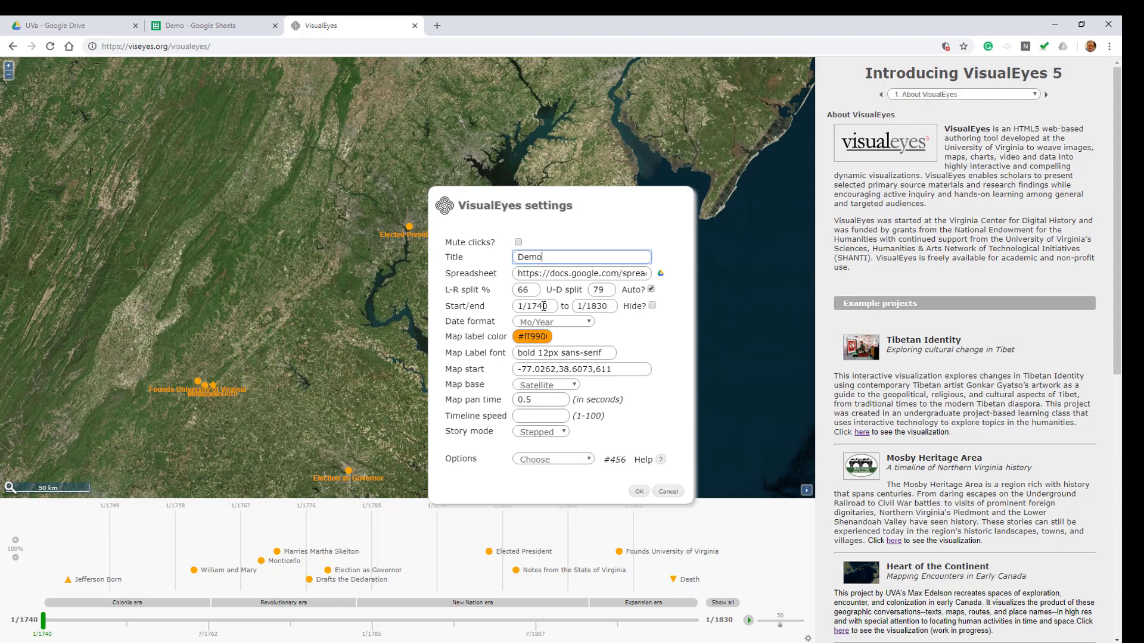
click(539, 307)
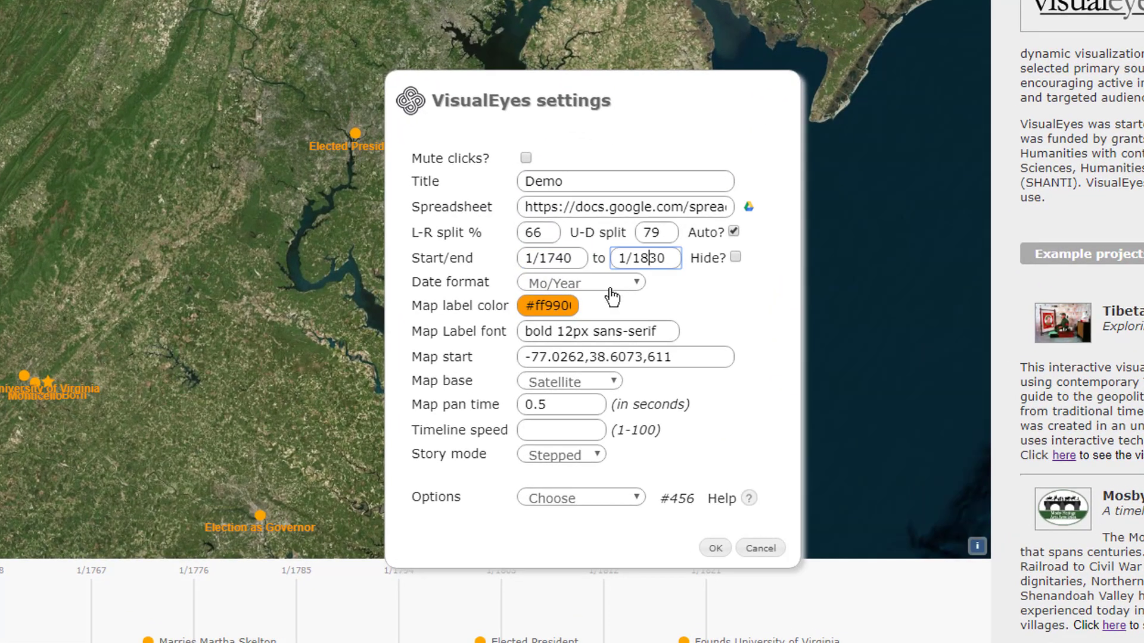
click(620, 286)
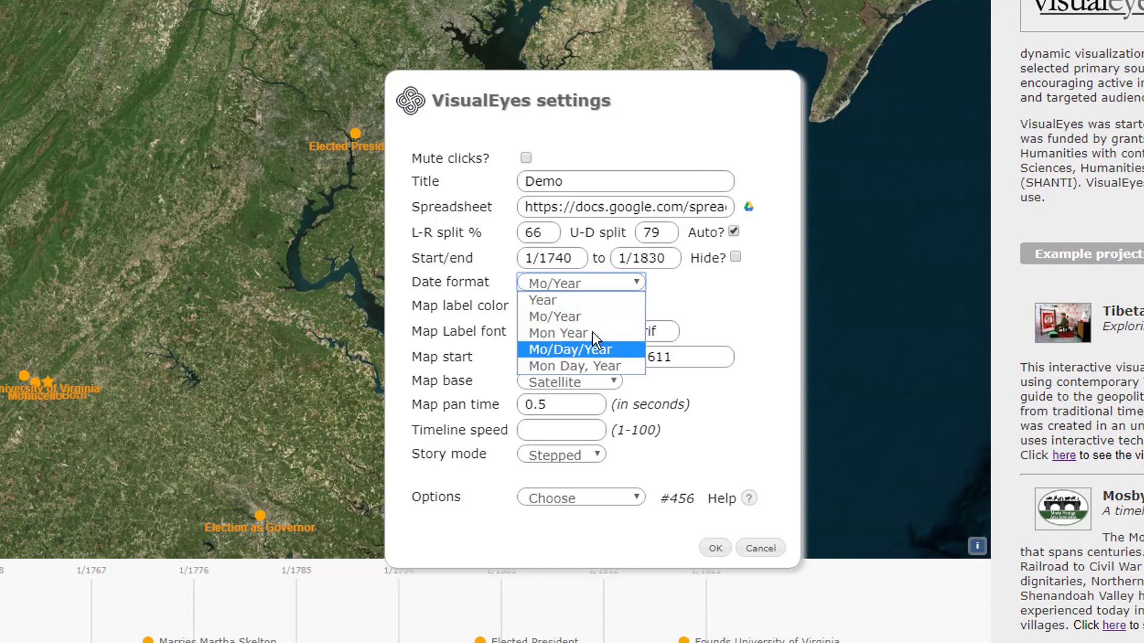
click(666, 307)
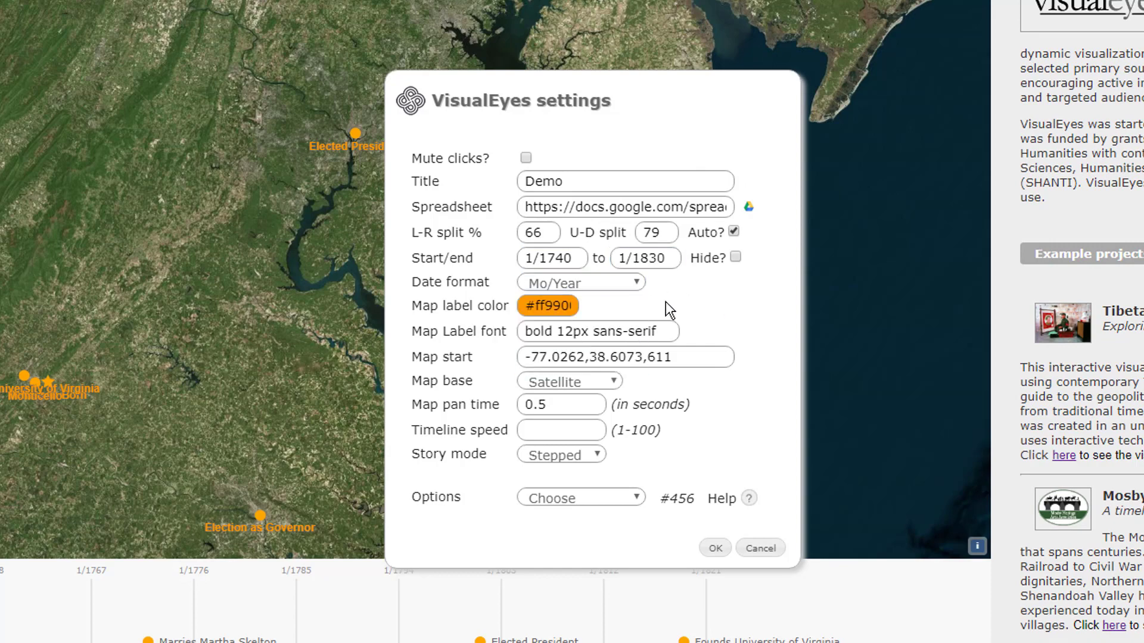
click(545, 305)
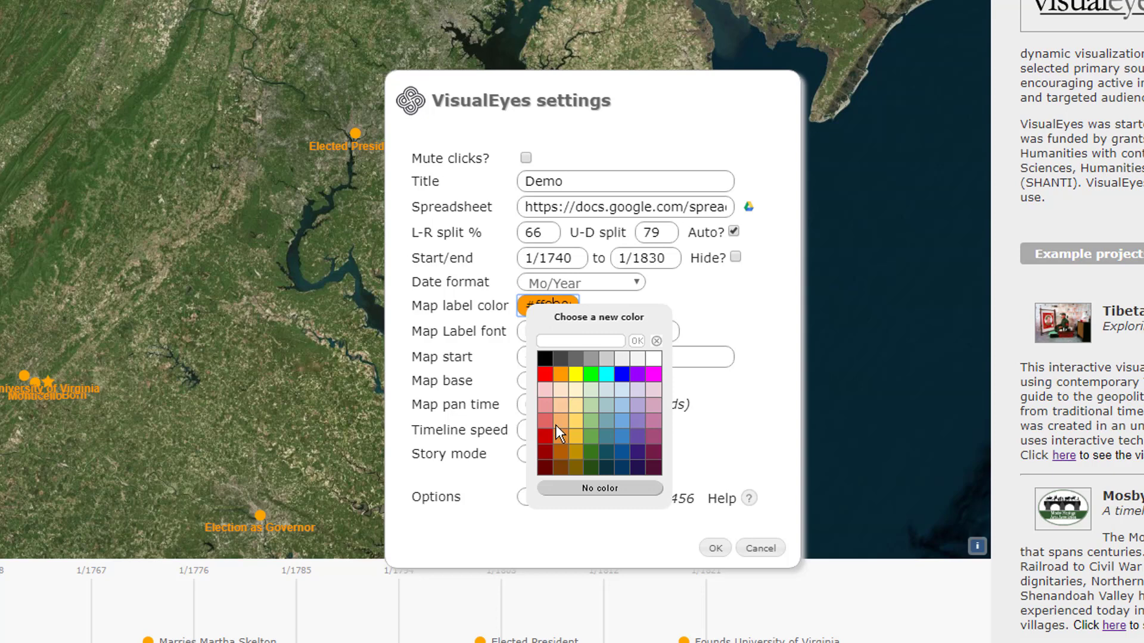
click(563, 377)
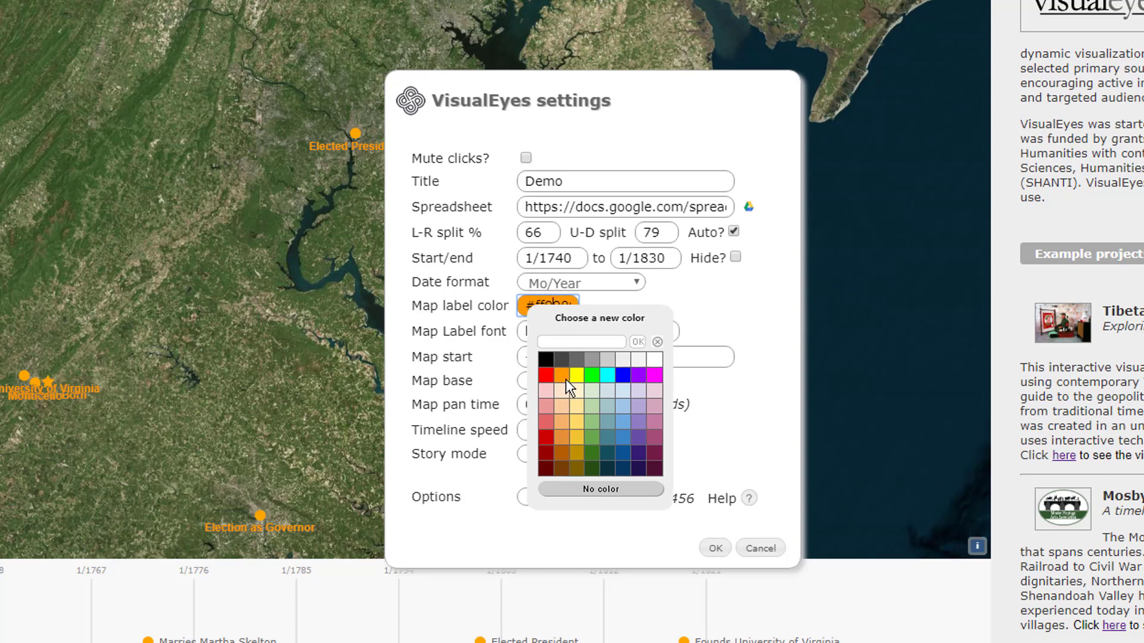
click(561, 377)
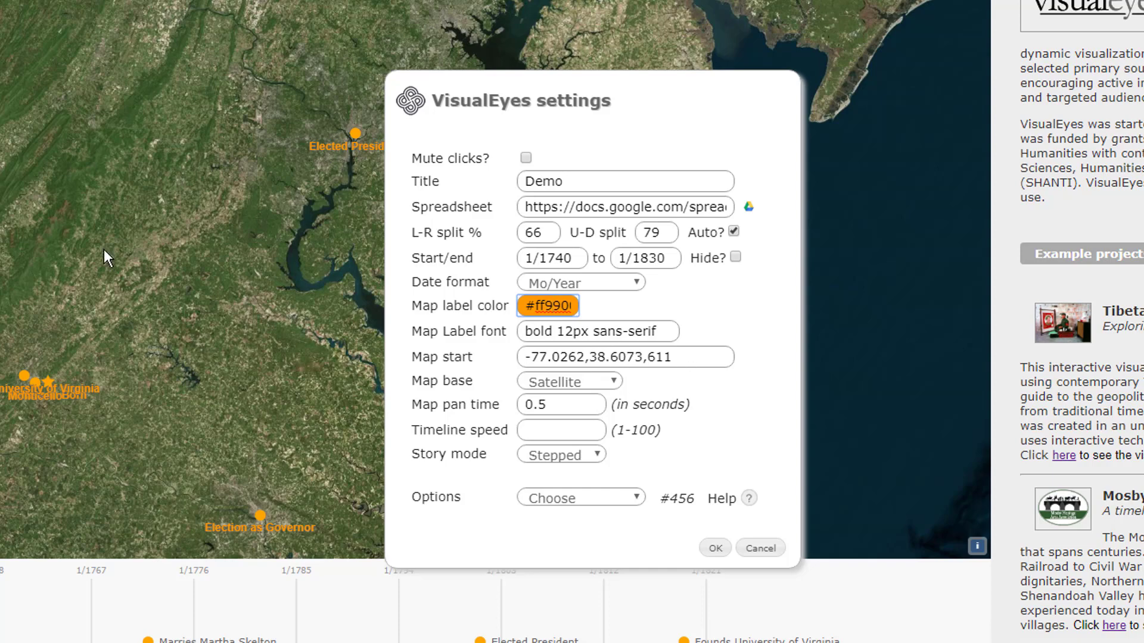
Pan and zoom the map onto the forested ridges west of the bay
drag(90, 241, 163, 330)
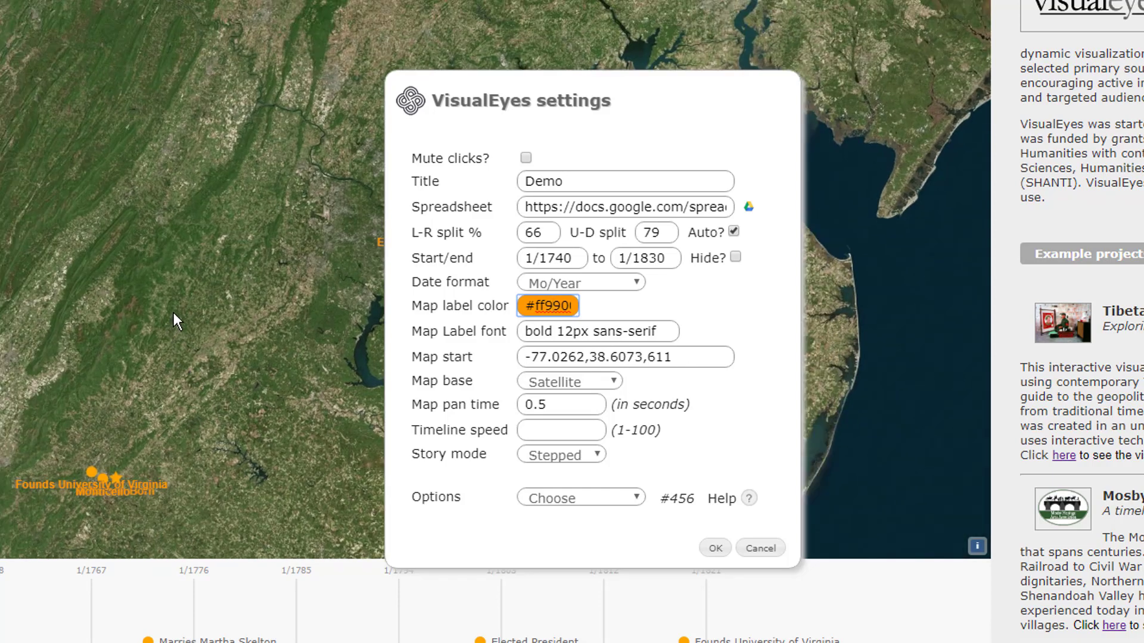
scroll(173, 312, up, 2)
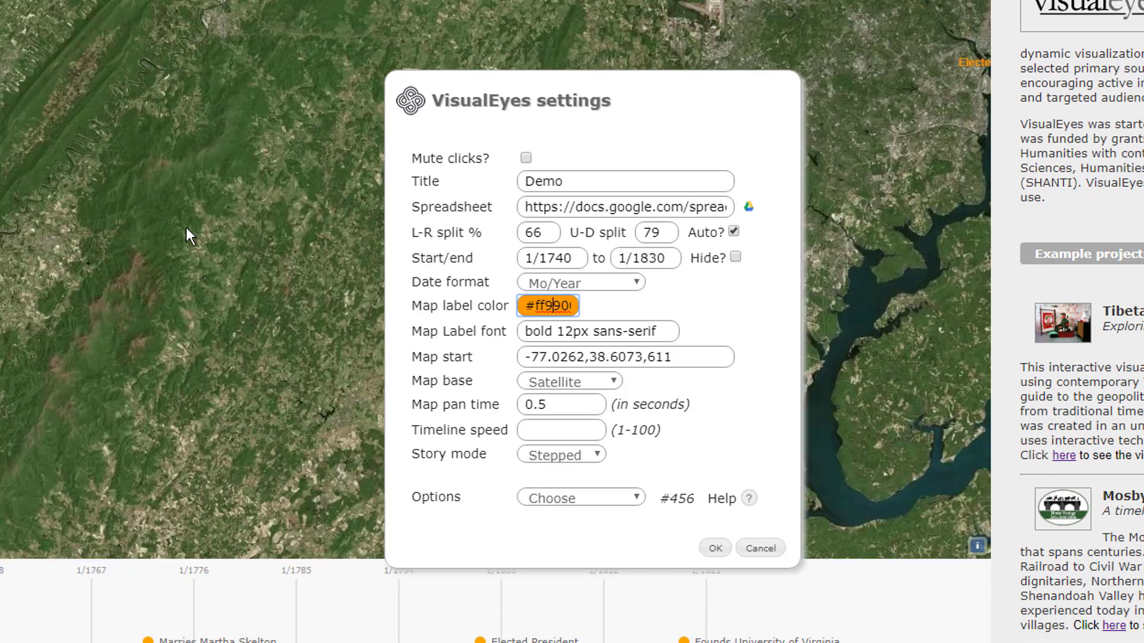
drag(186, 227, 257, 206)
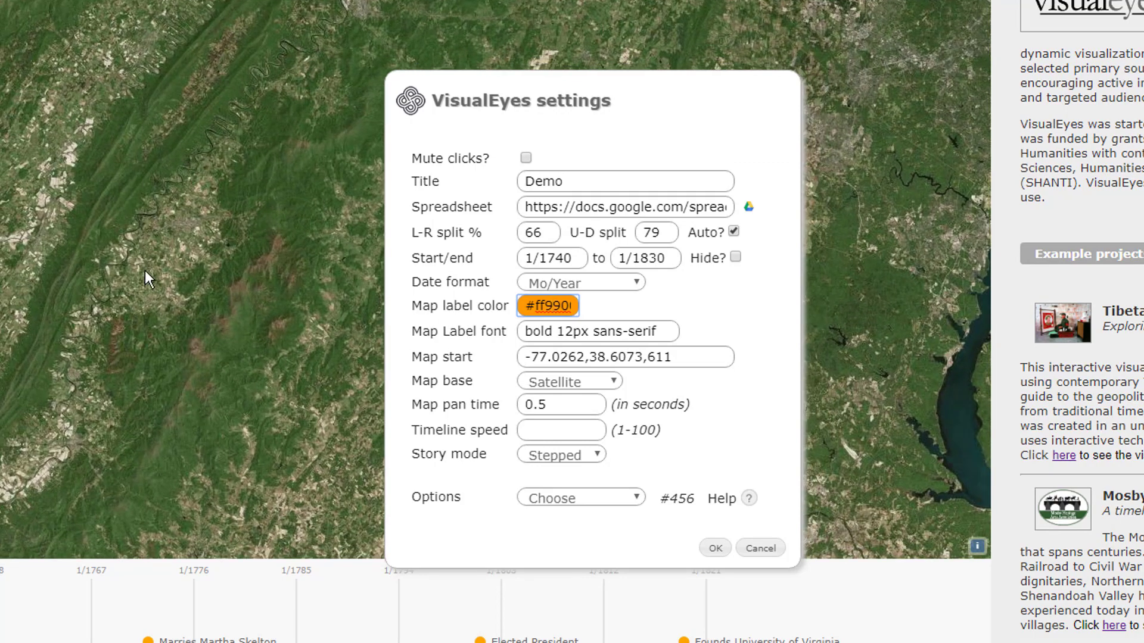
drag(101, 256, 252, 245)
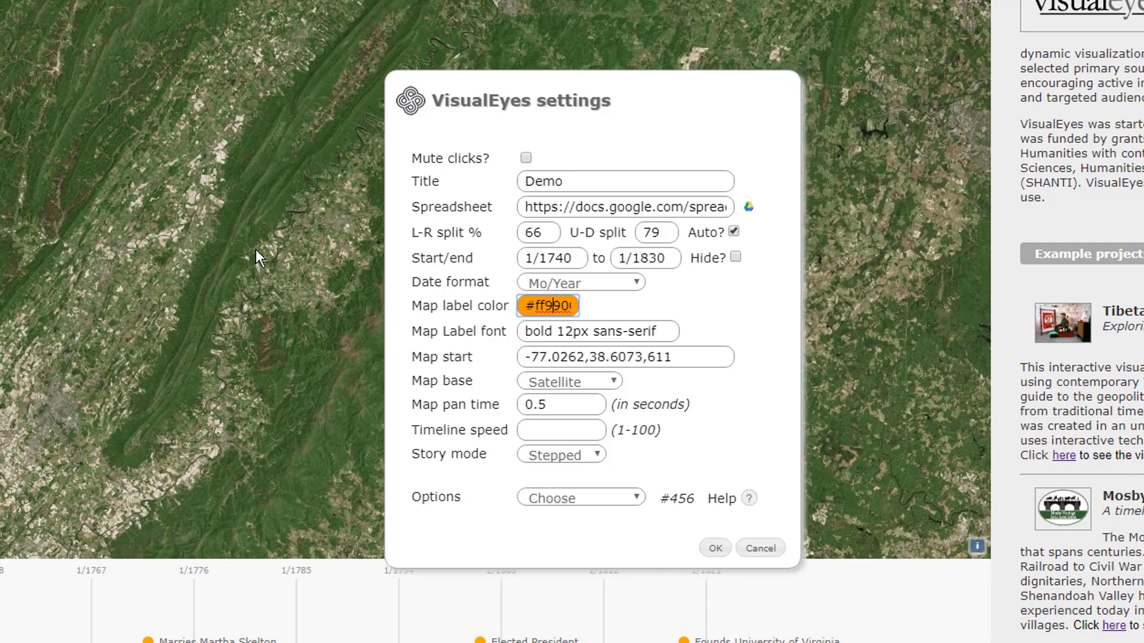
Capture the current map view as the start, then try Terrain, Earth and Watercolor base maps
click(196, 245)
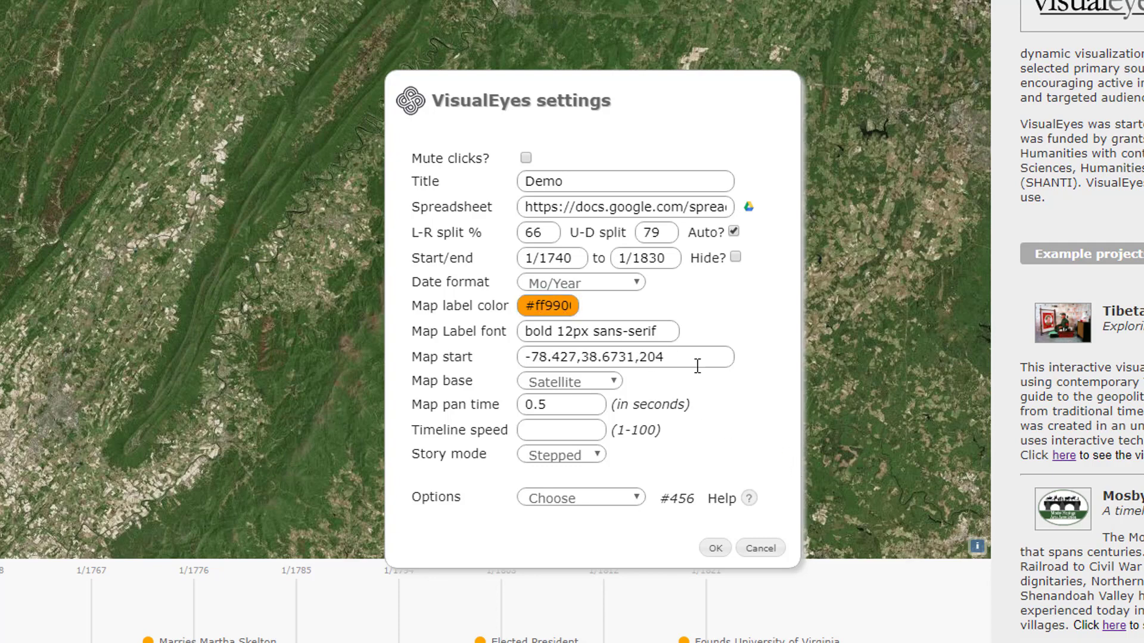
click(612, 389)
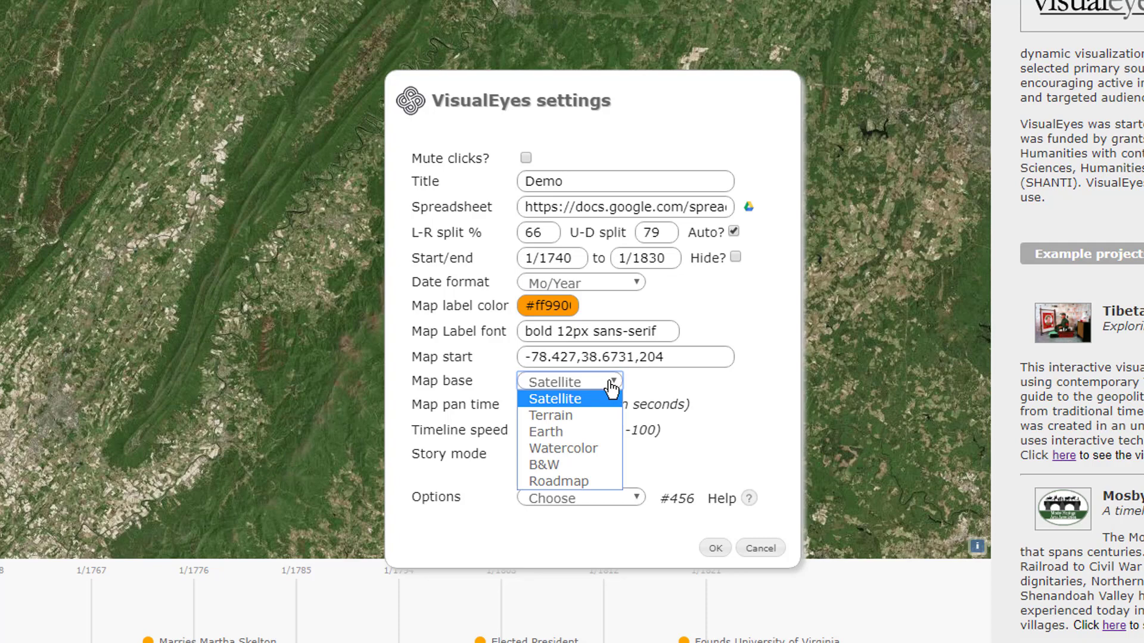
click(573, 415)
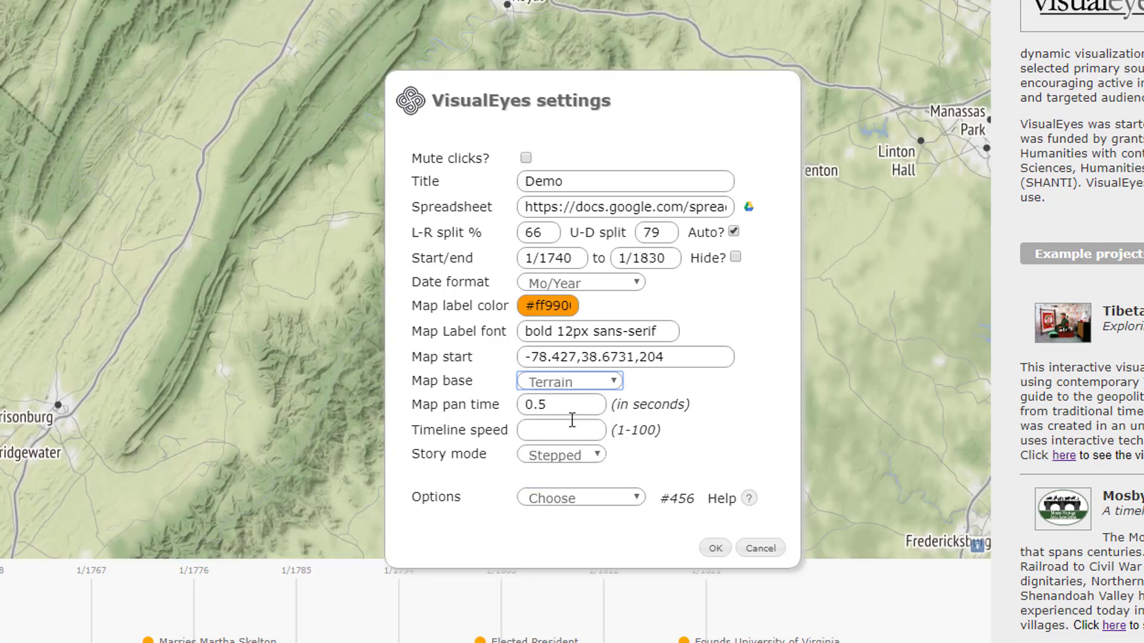
click(607, 388)
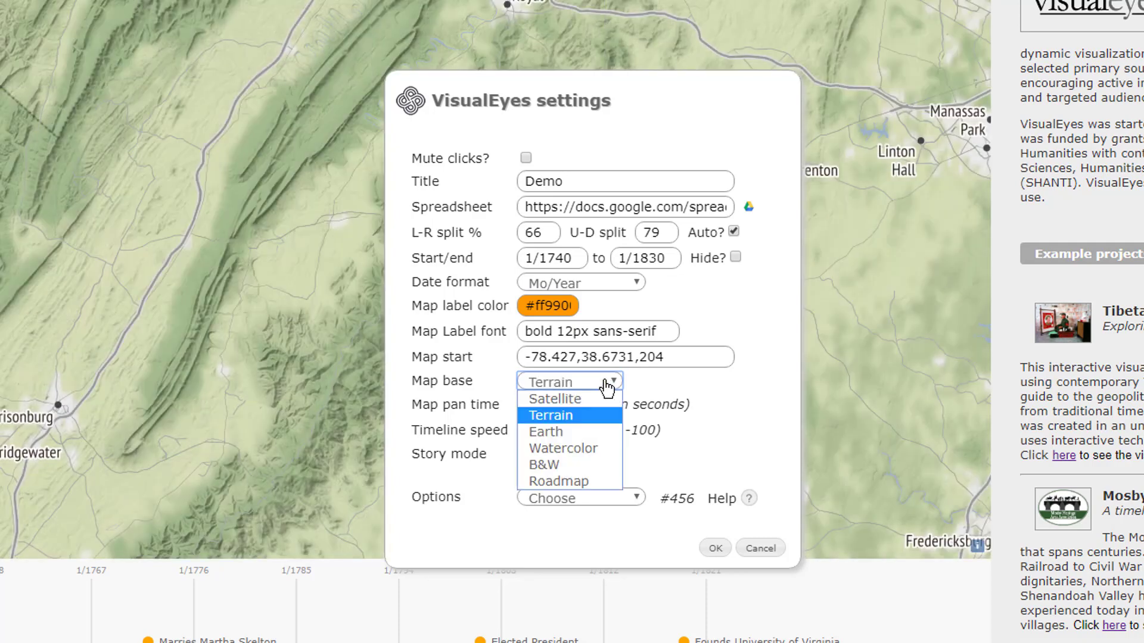
click(570, 431)
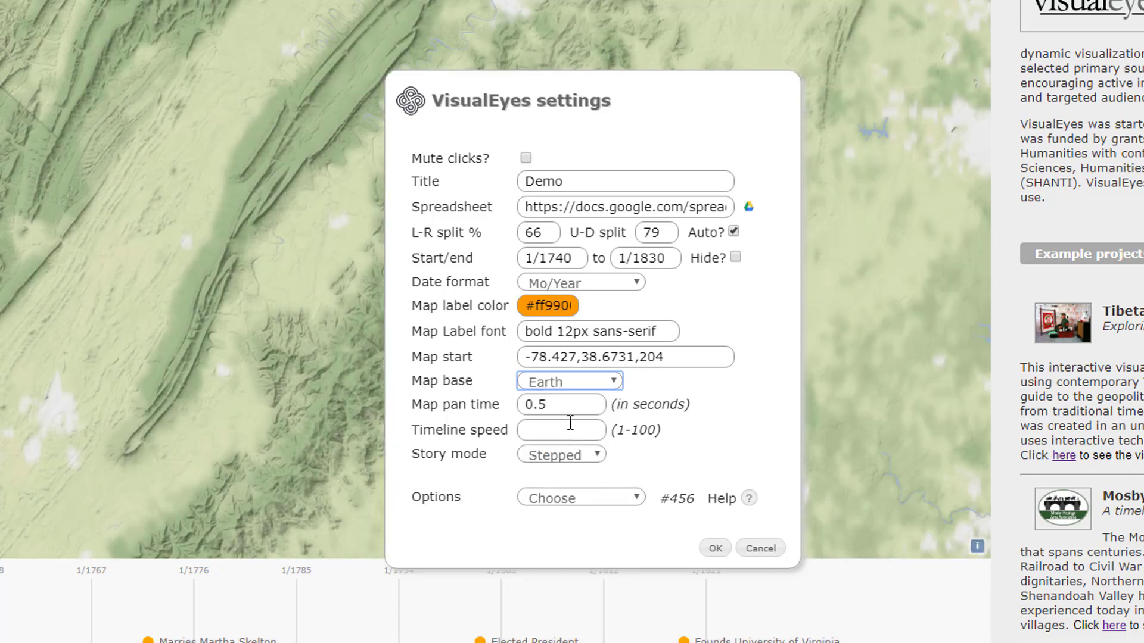
click(608, 387)
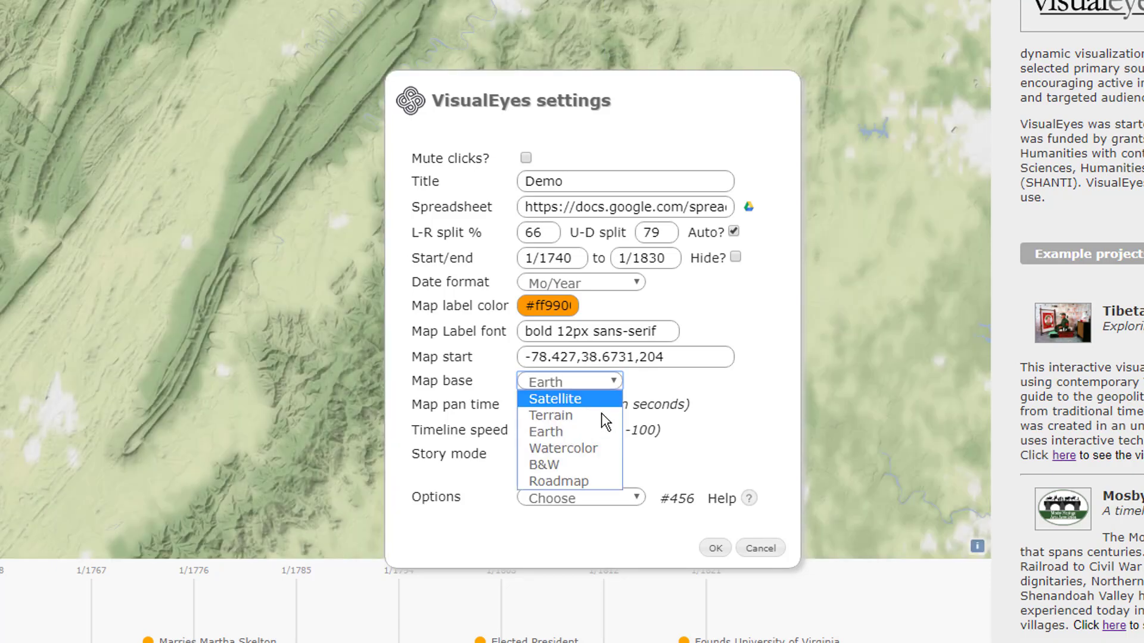
click(582, 449)
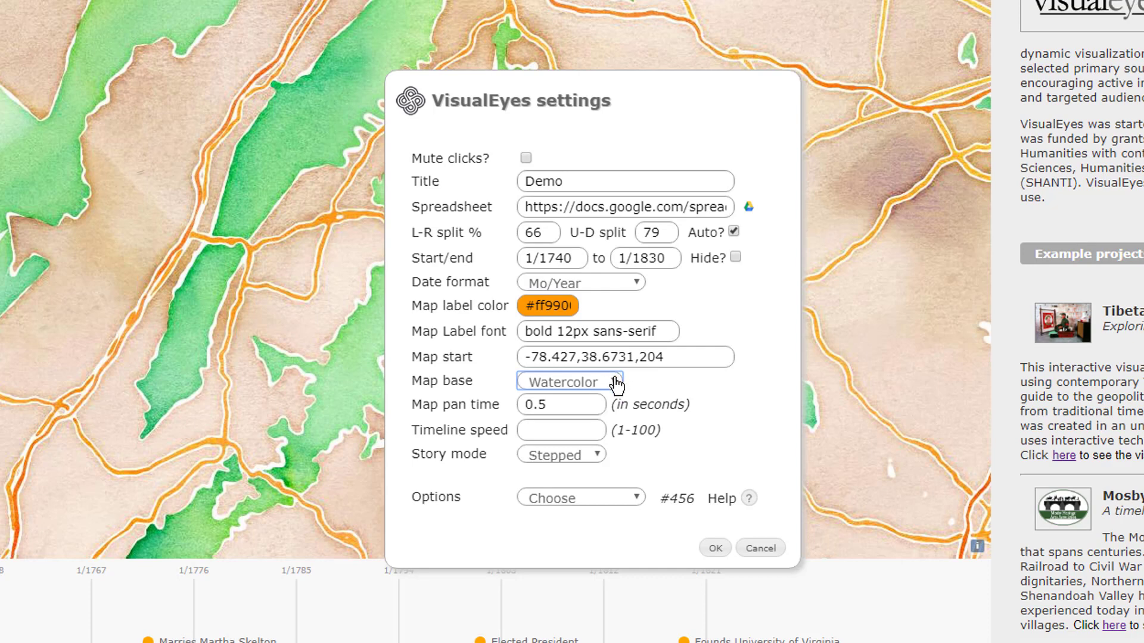
Try the B&W and Roadmap base maps, then settle on Satellite
click(617, 386)
click(592, 465)
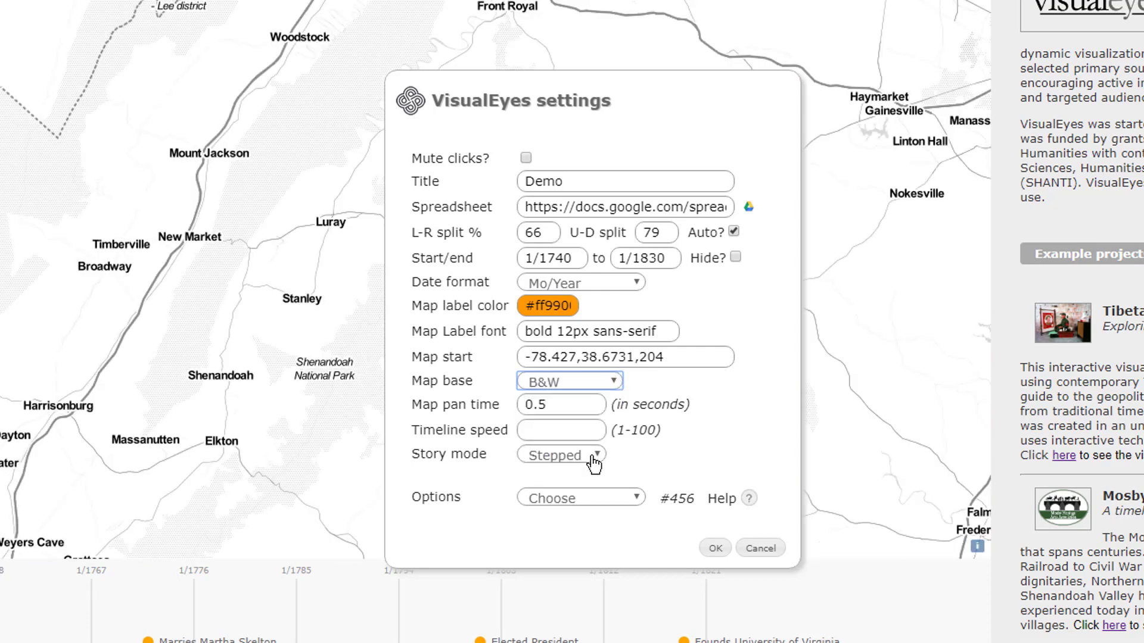
click(614, 382)
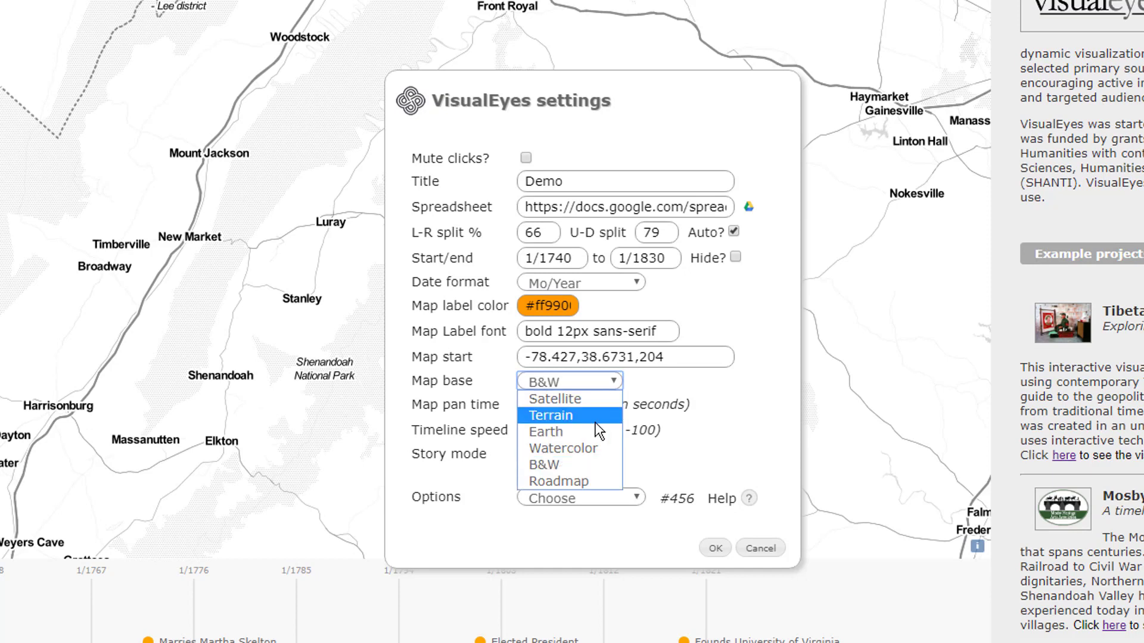
click(577, 482)
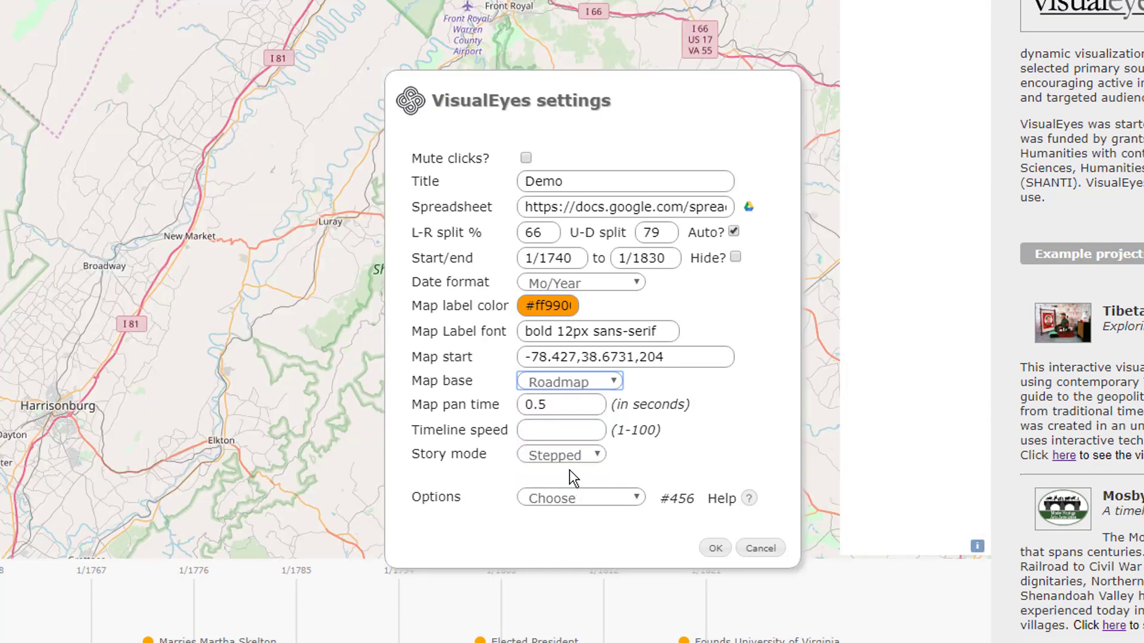
click(618, 385)
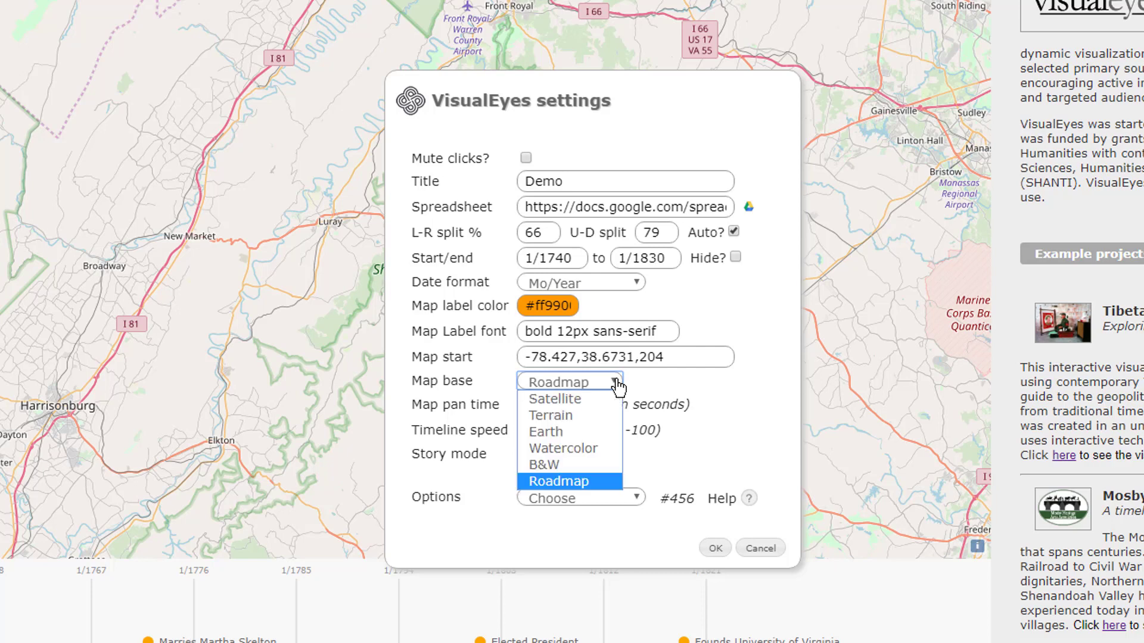
click(580, 401)
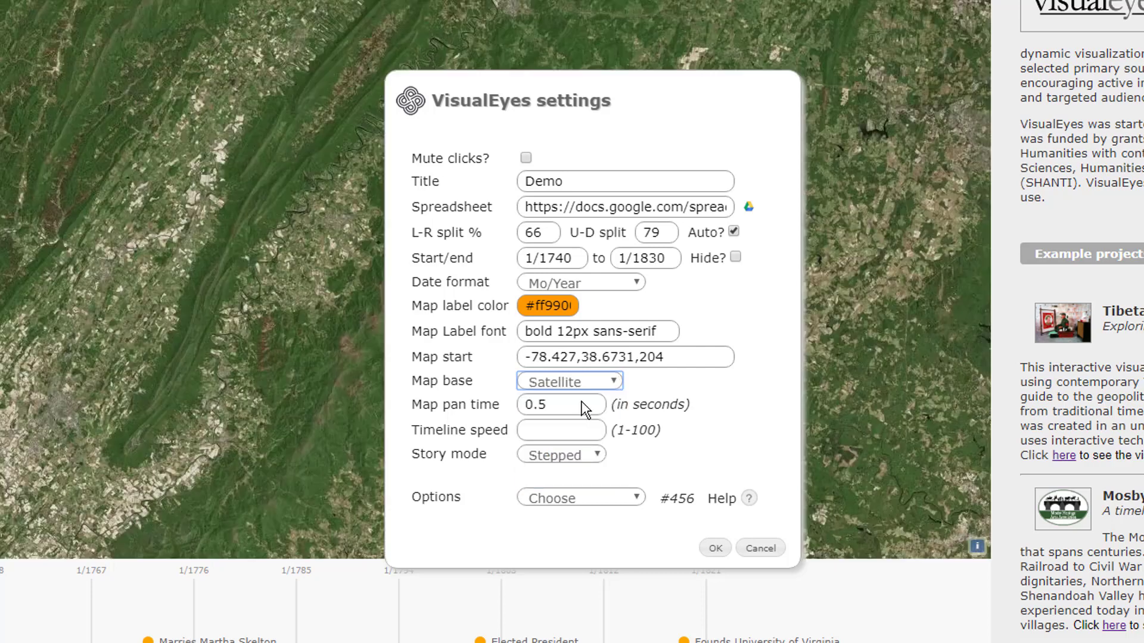
Open the Options dropdown showing Load, Save and Save as
click(638, 500)
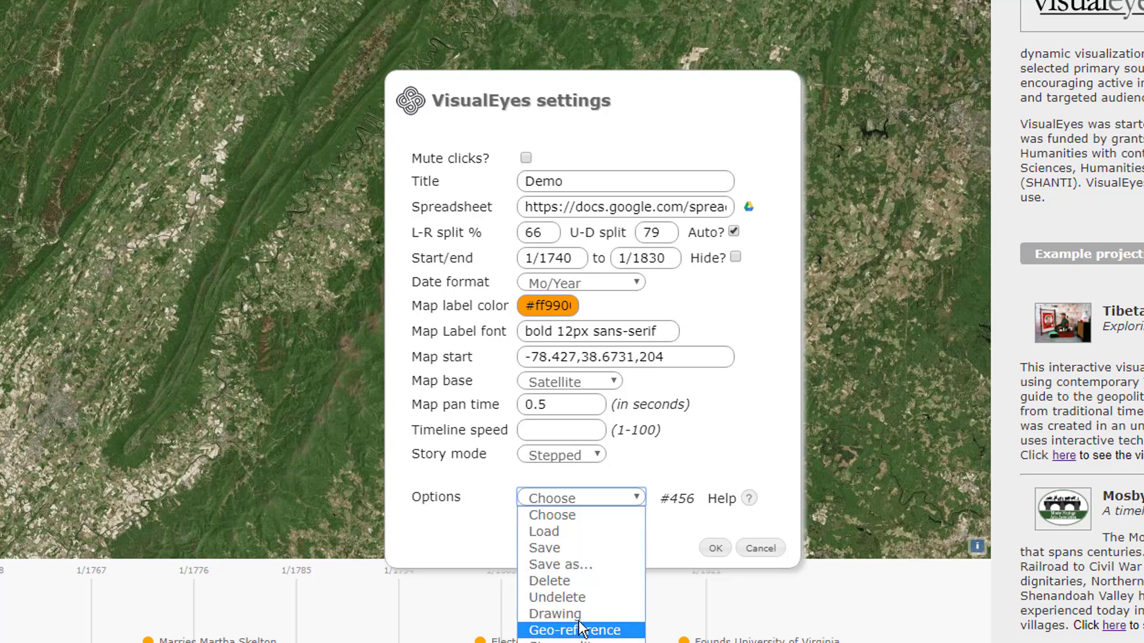
Save the project as a new copy, accepting the new project number #2315
click(562, 564)
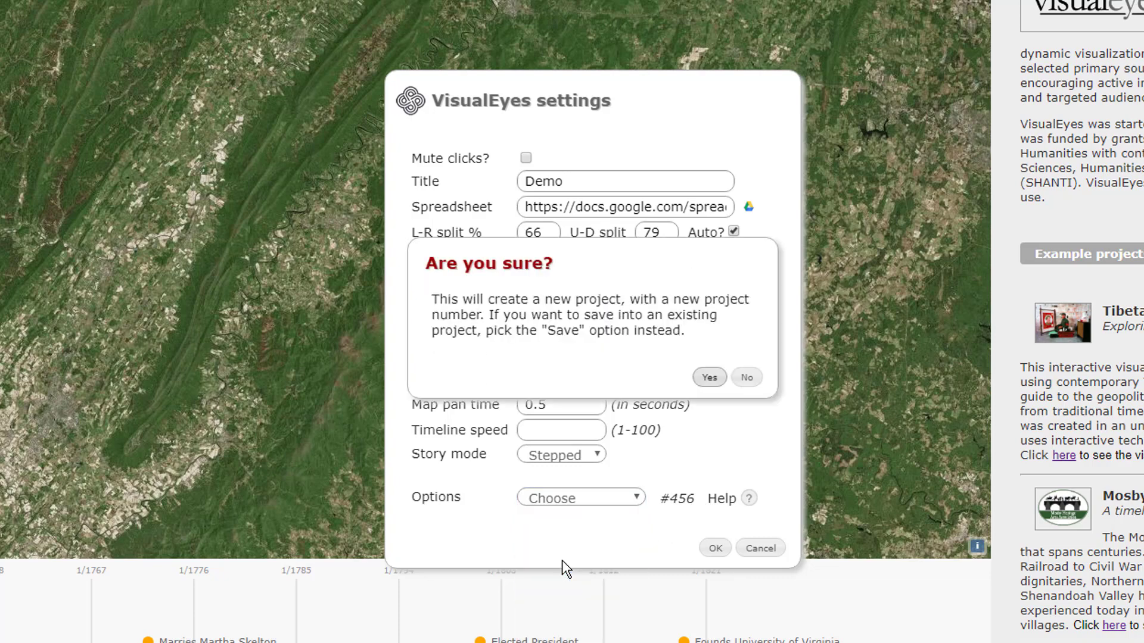
click(706, 381)
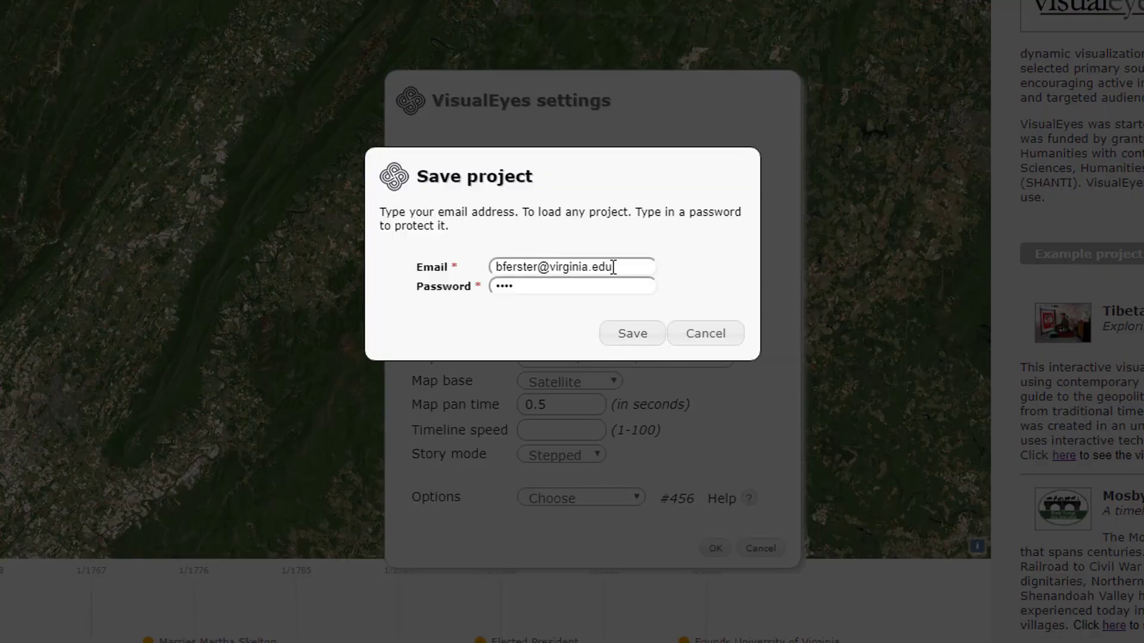
click(625, 338)
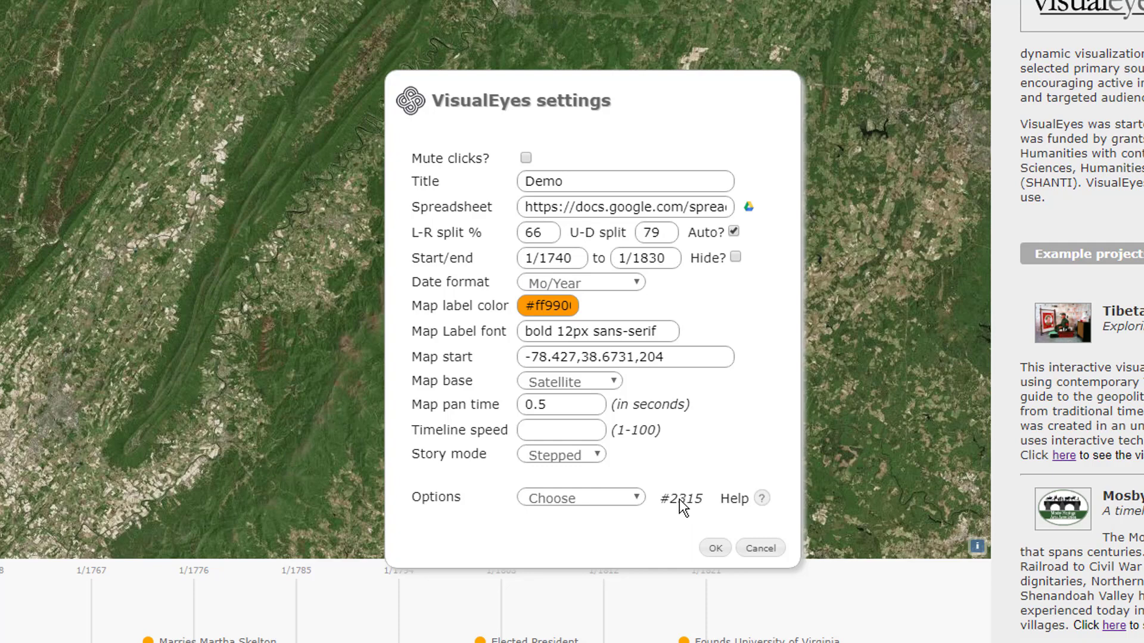
Apply the settings and load the project's own page by ending the URL with ?2315
click(713, 549)
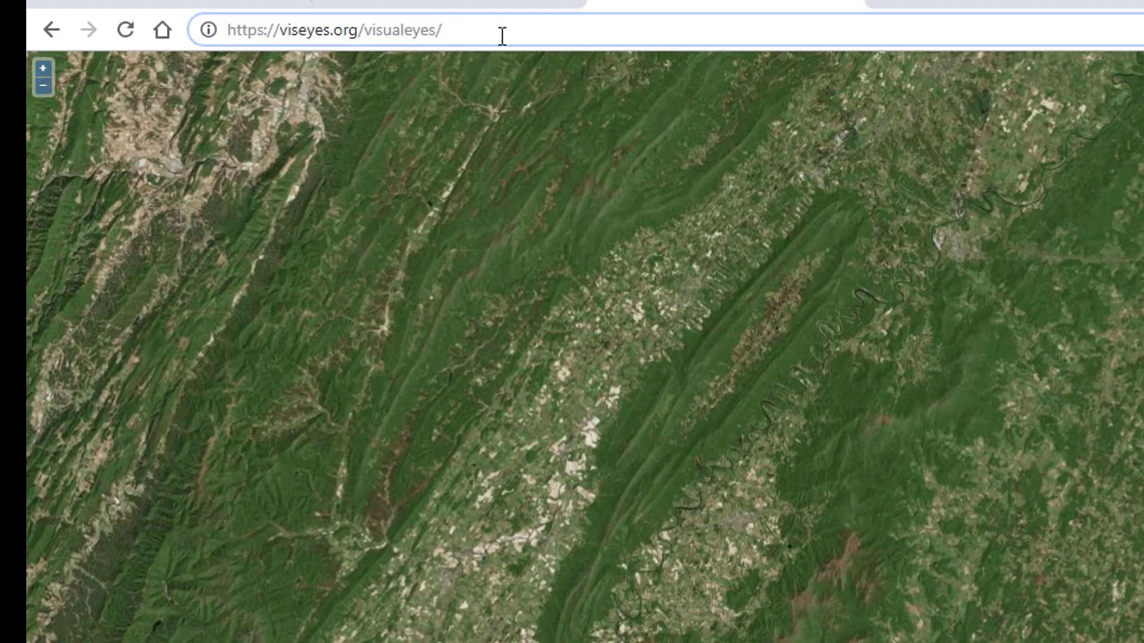
key(BackSpace)
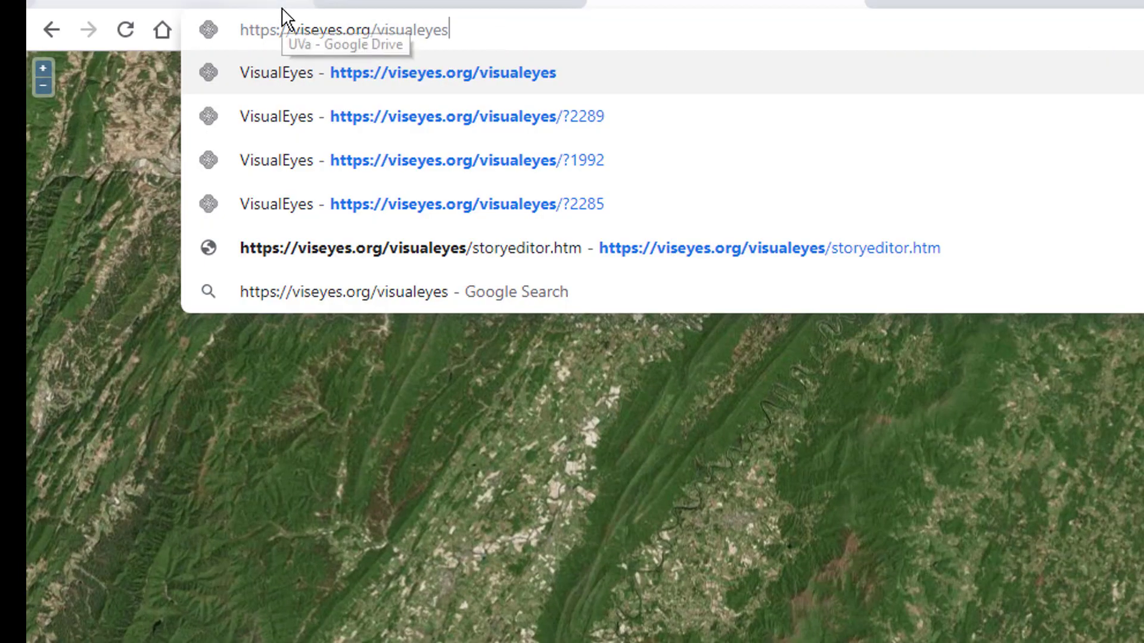
text(?2315)
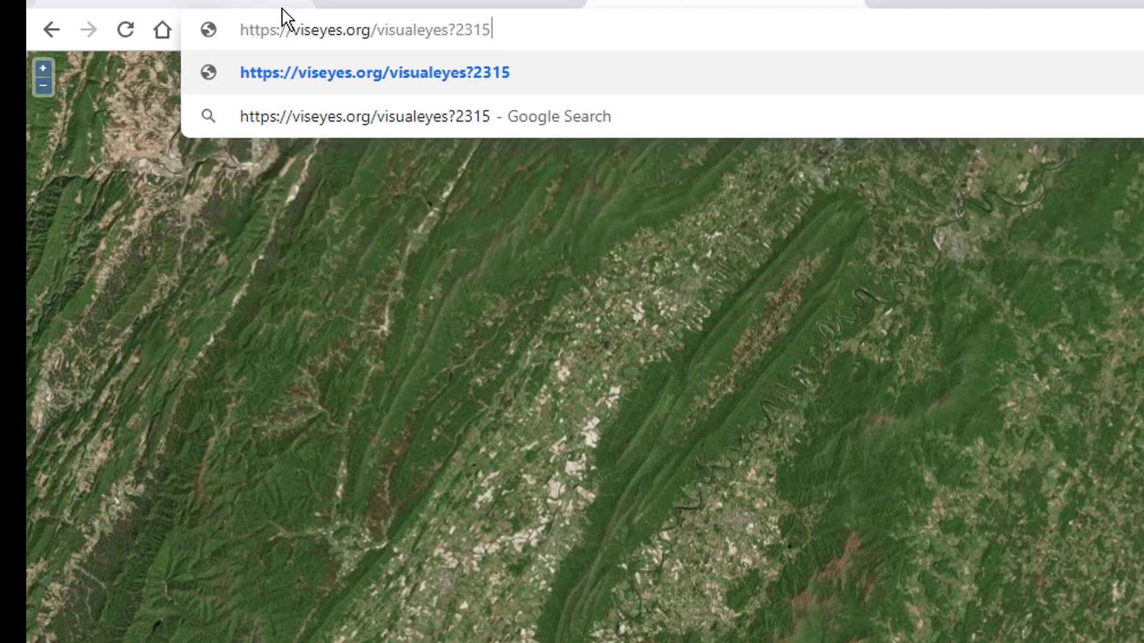
key(Return)
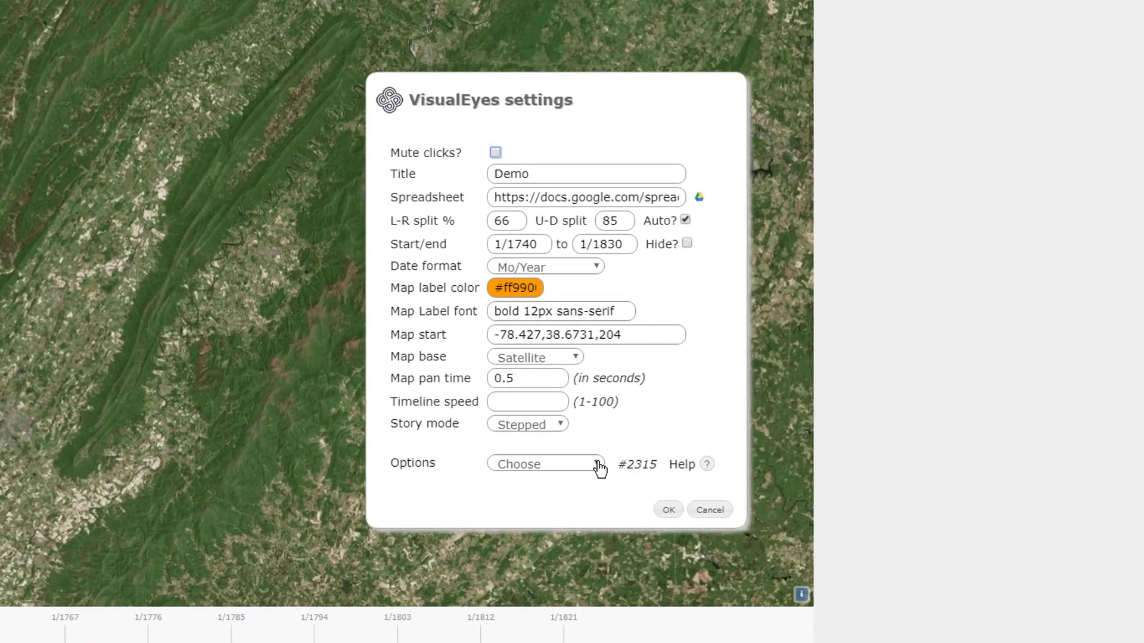
Log in through Options > Load and open a project from the saved list
click(600, 469)
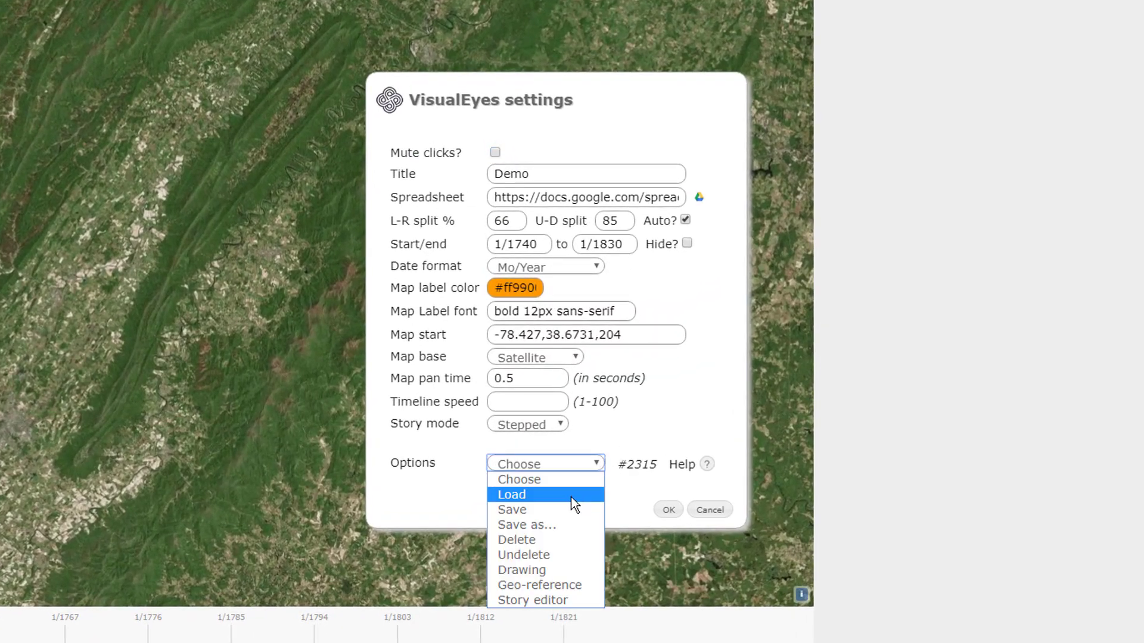
click(570, 493)
click(591, 337)
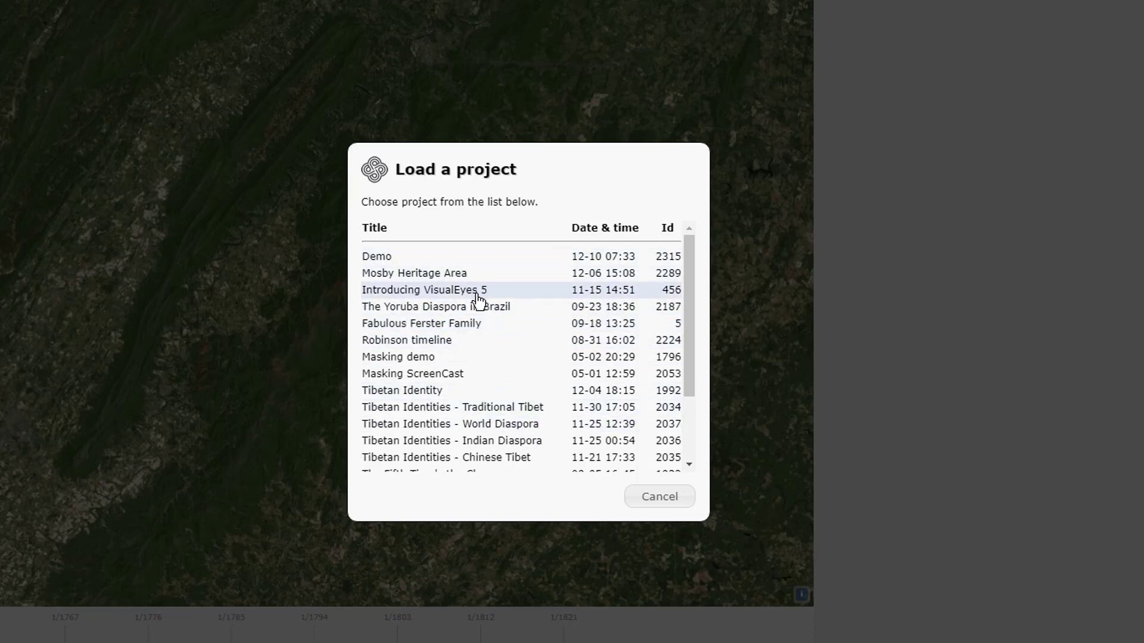
click(427, 292)
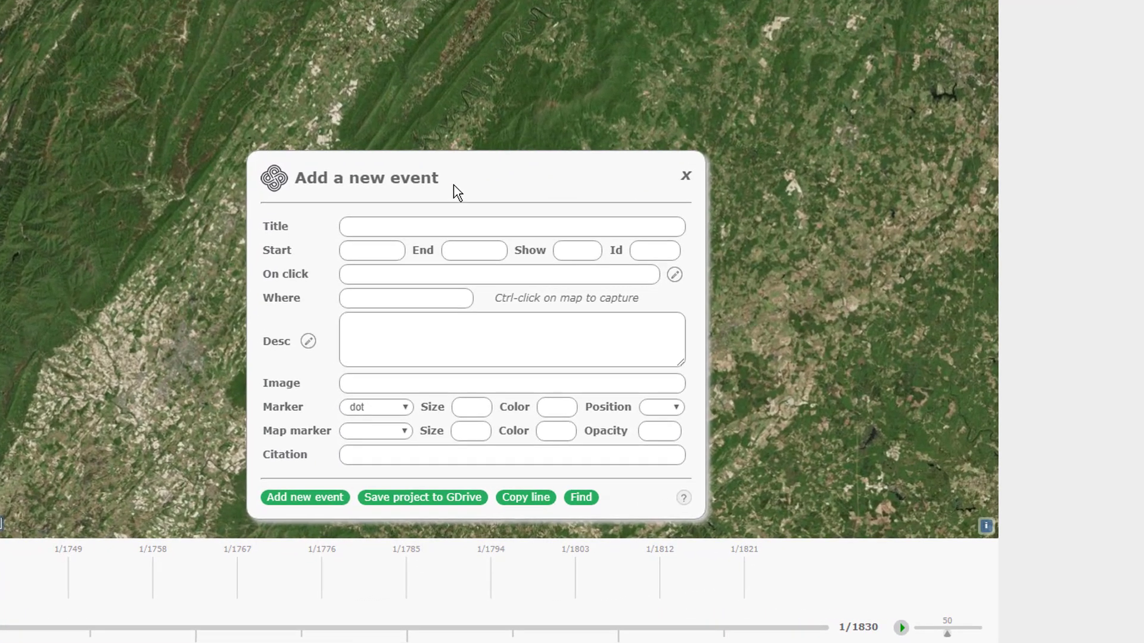
Fill the new event form with title 'Born', start year 1743 and Id 'born'
click(391, 228)
text(Born)
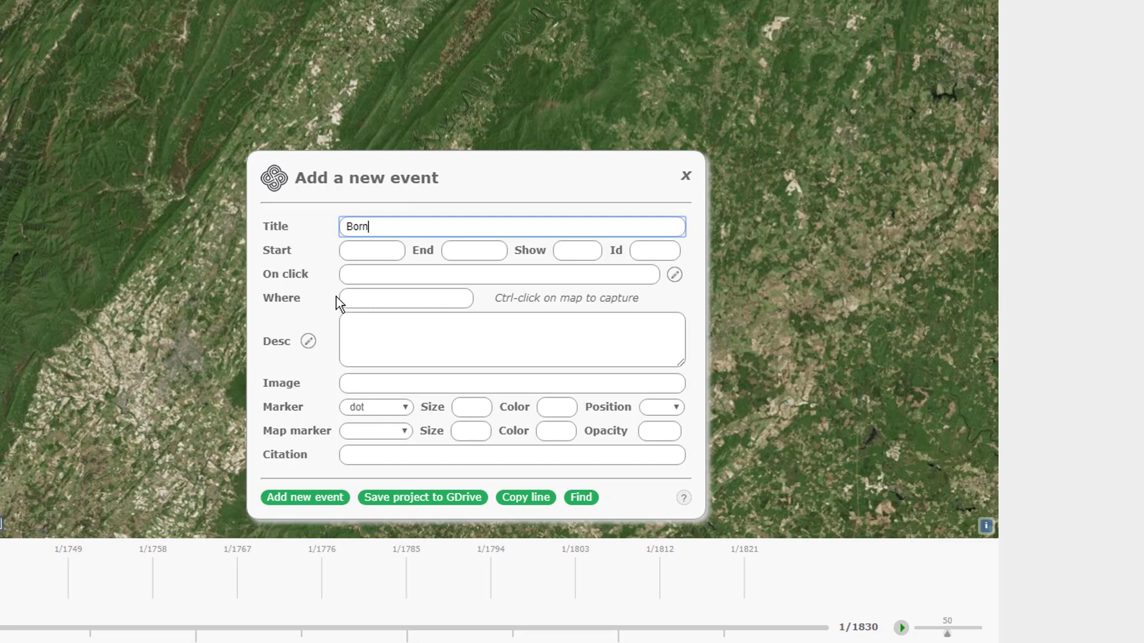
click(360, 249)
text(17)
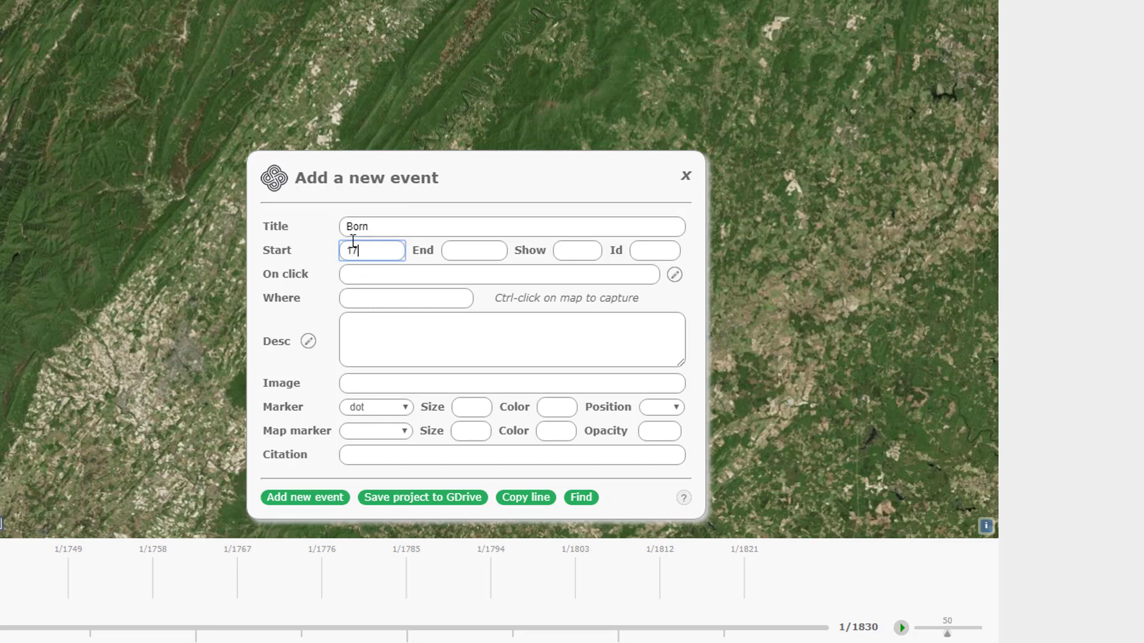
text(43)
click(661, 251)
text(born)
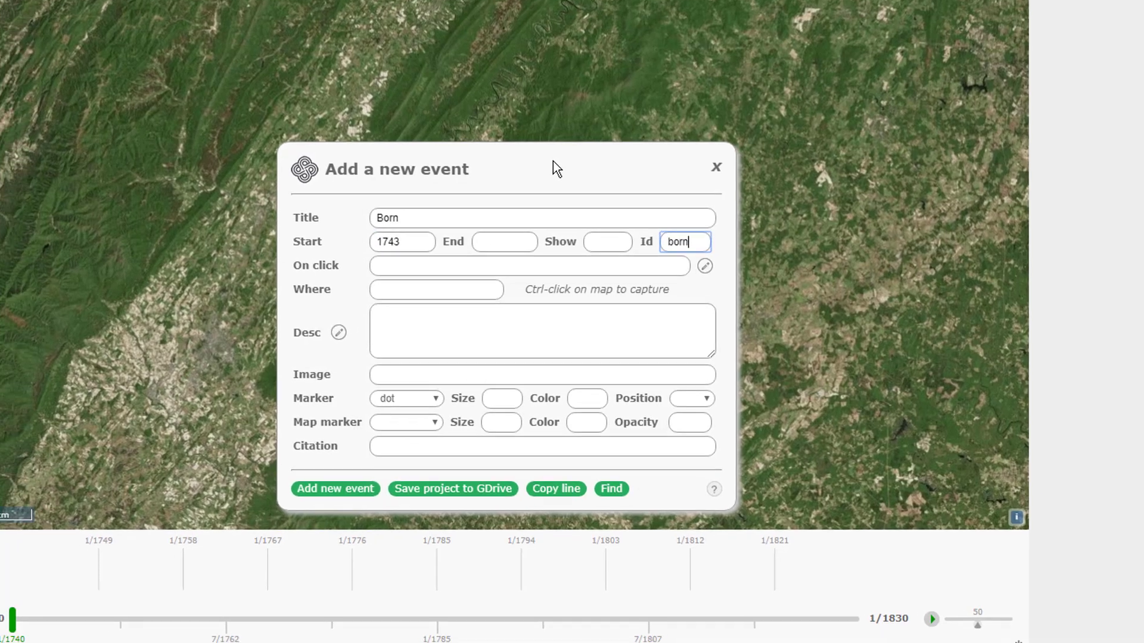
drag(521, 171, 864, 170)
scroll(478, 176, down, 2)
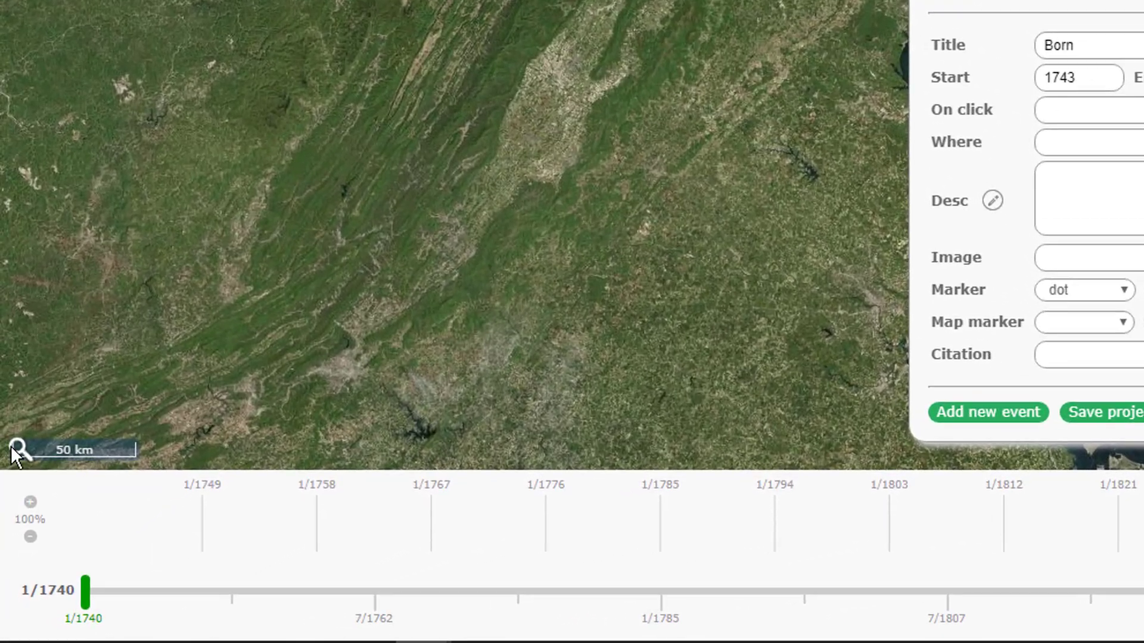
Search the map for 'shadwell' and jump to Shadwell, VA, USA
click(11, 498)
click(107, 454)
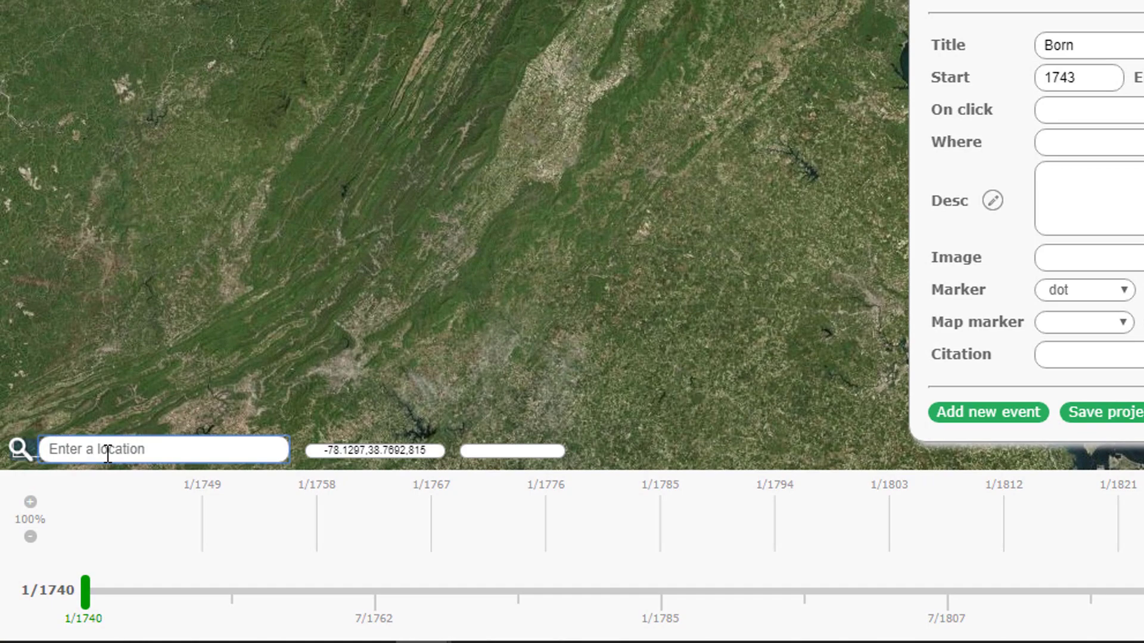
text(shad)
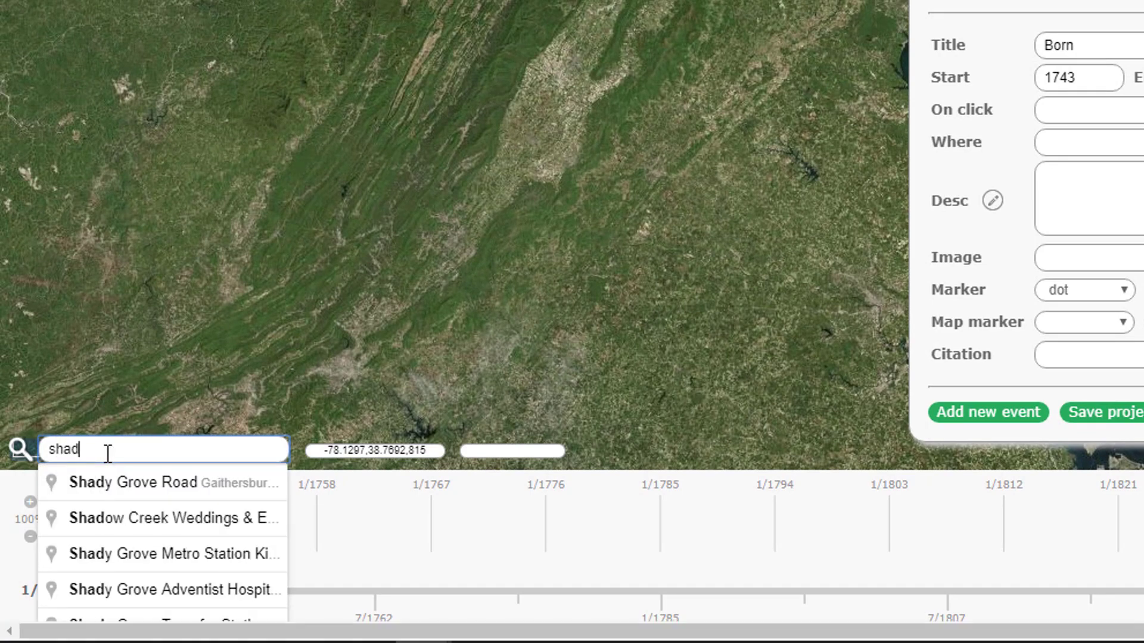
text(well)
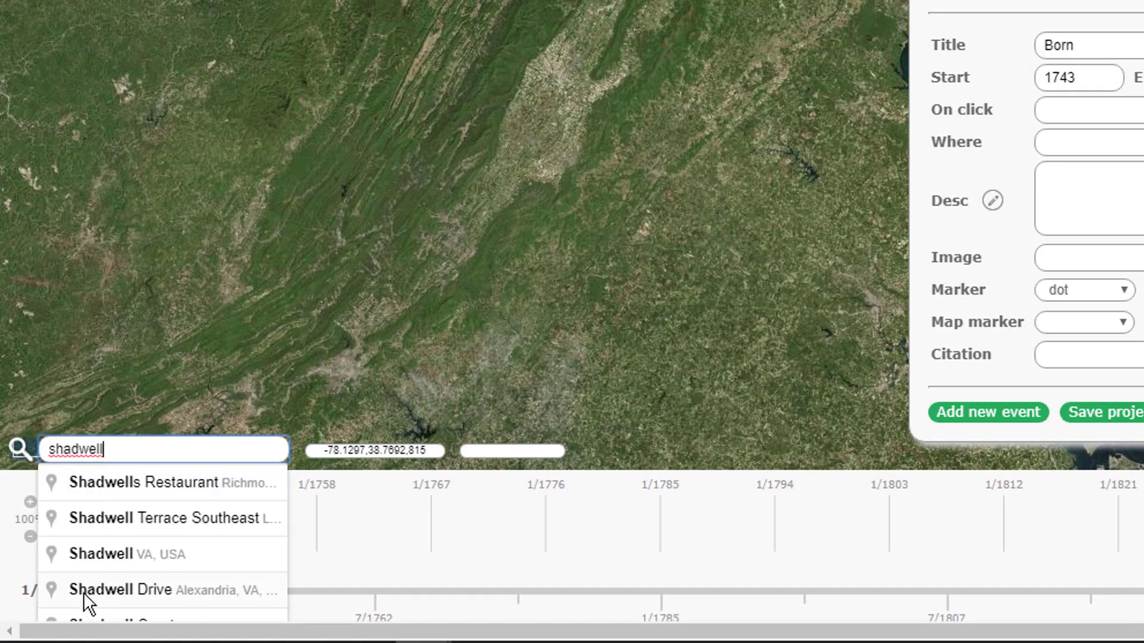
click(91, 553)
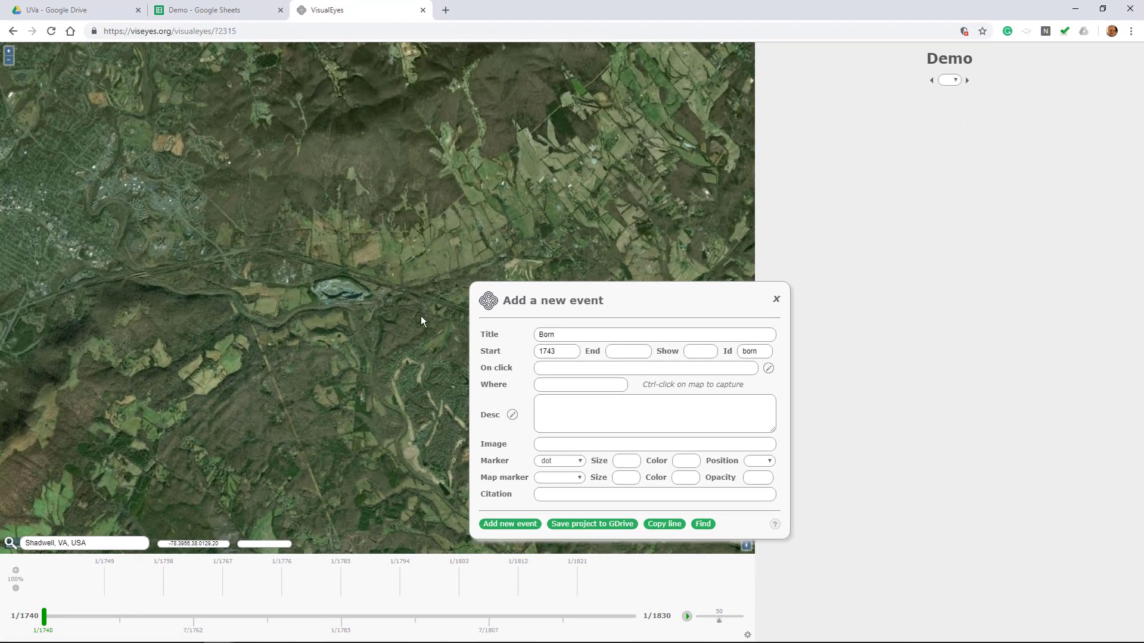
click(564, 385)
Capture the Shadwell location as Where and describe the event as 'Jefferson is born'
ctrl+click(375, 292)
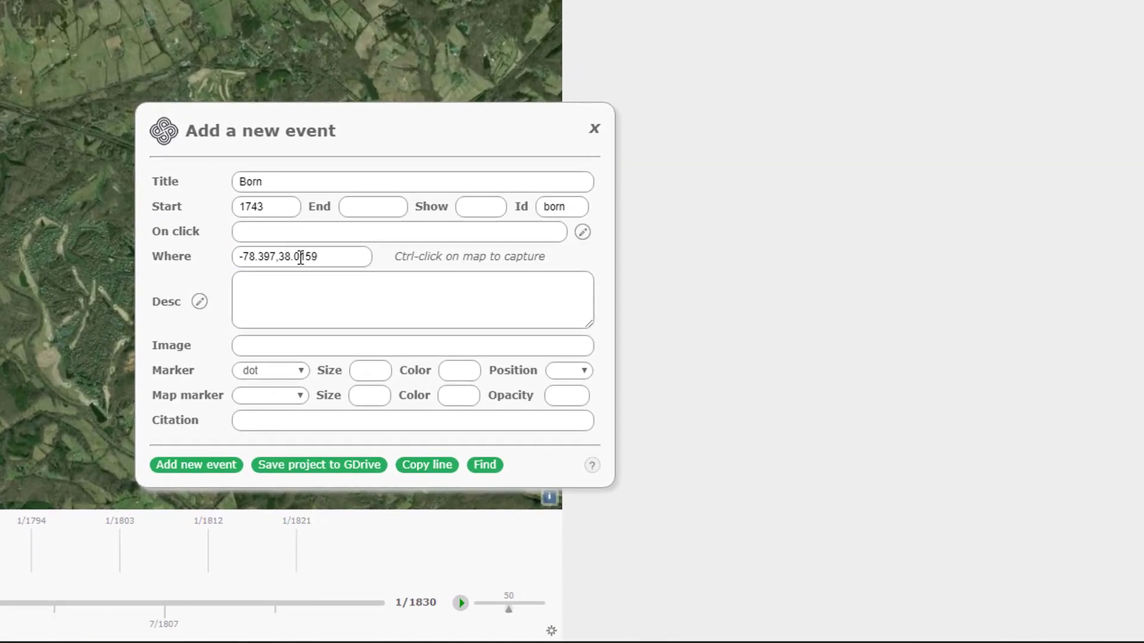
click(276, 296)
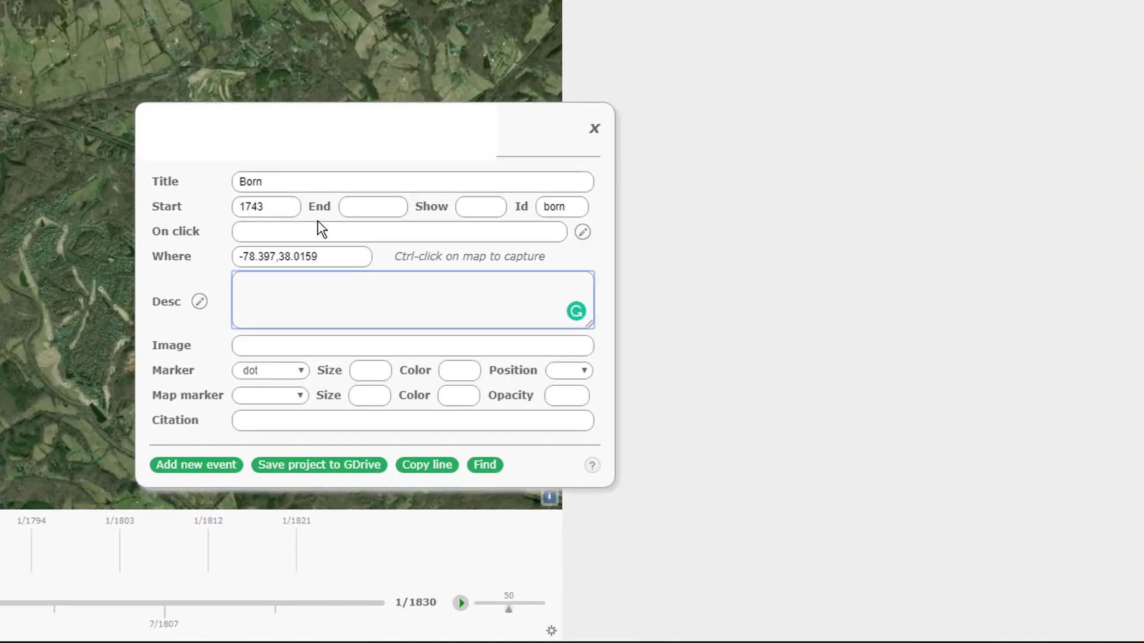
text(Jefferson is born)
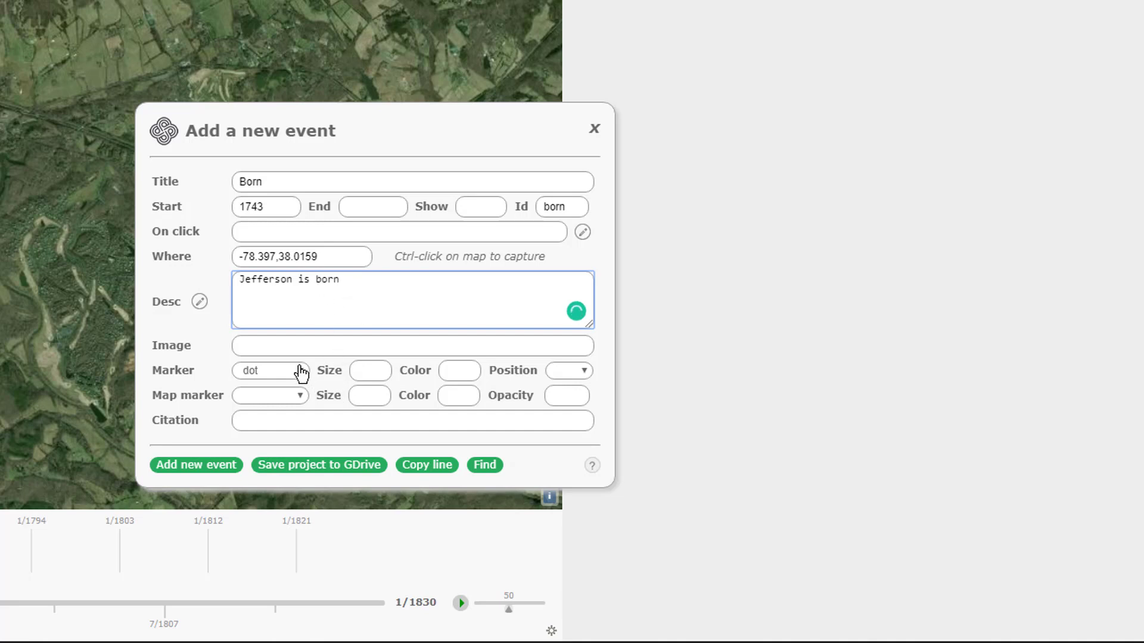
Give the marker a yellow colour and position 1, then add the Born event
click(459, 370)
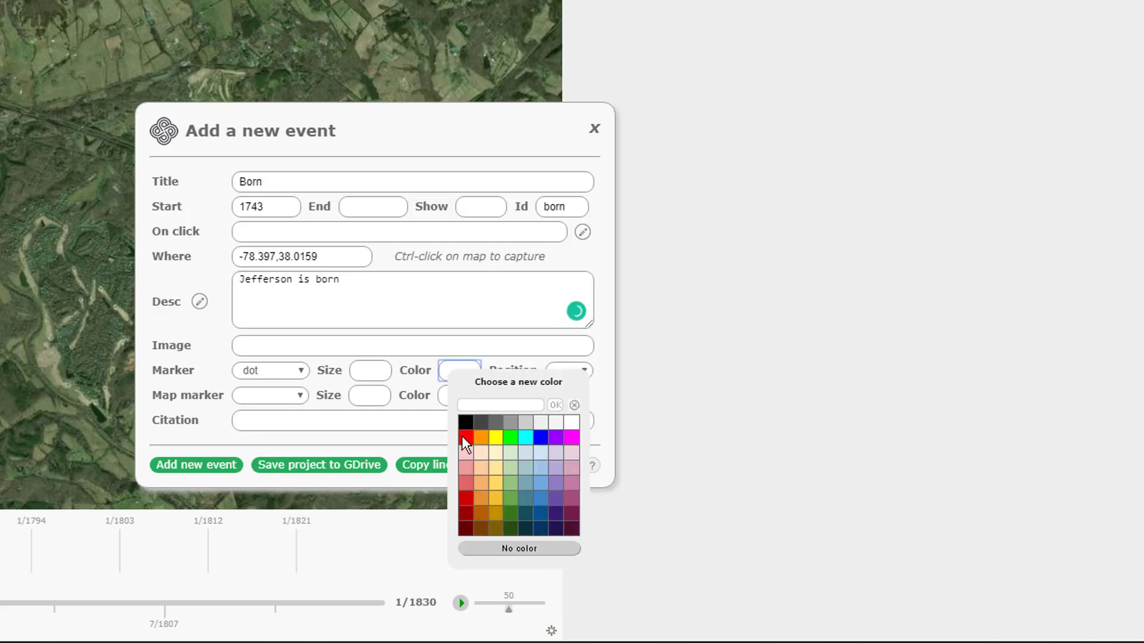
click(496, 439)
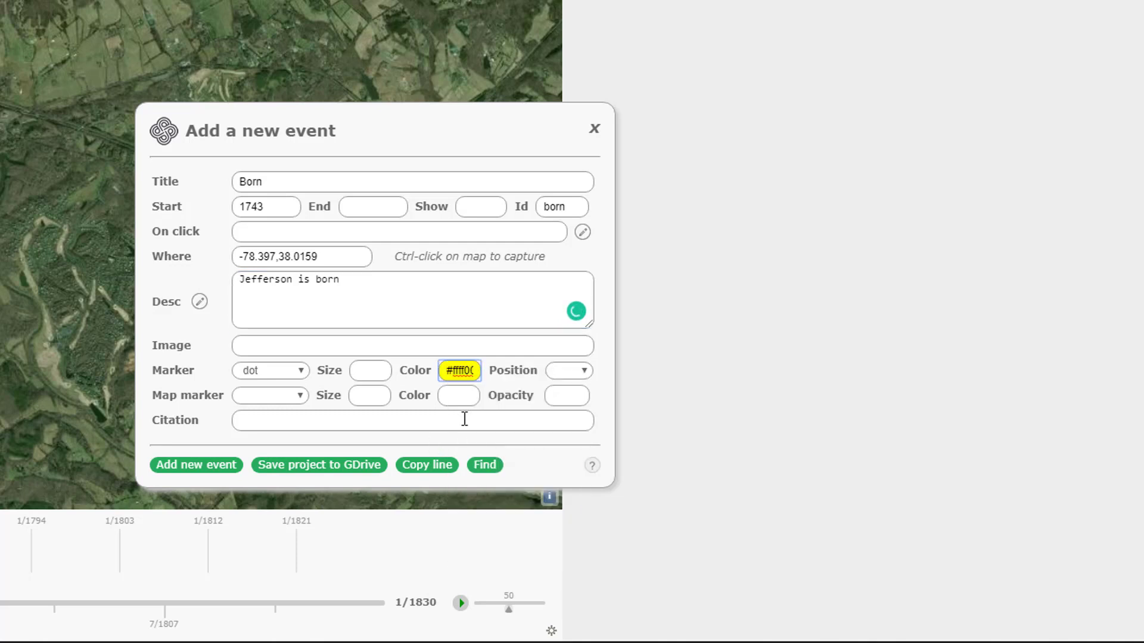
click(572, 374)
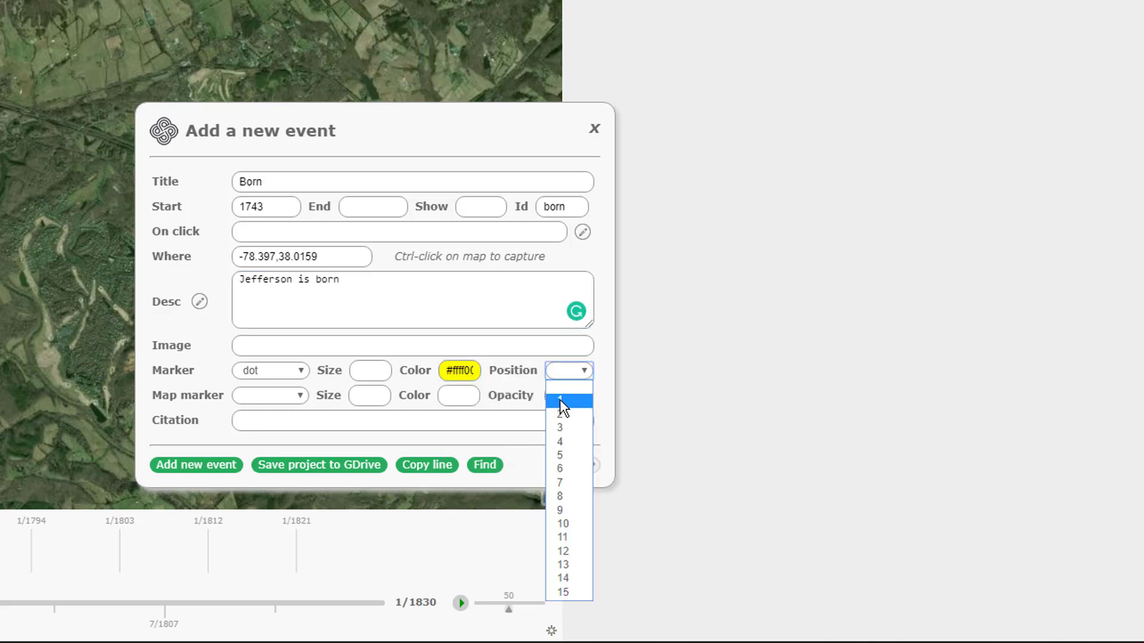
click(561, 404)
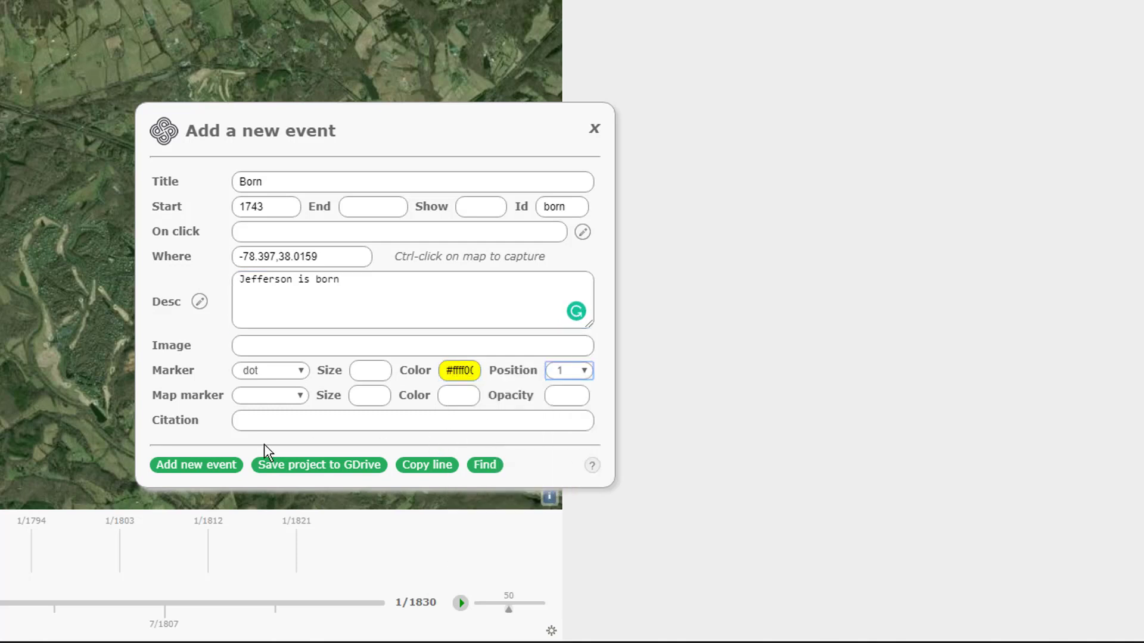
click(191, 475)
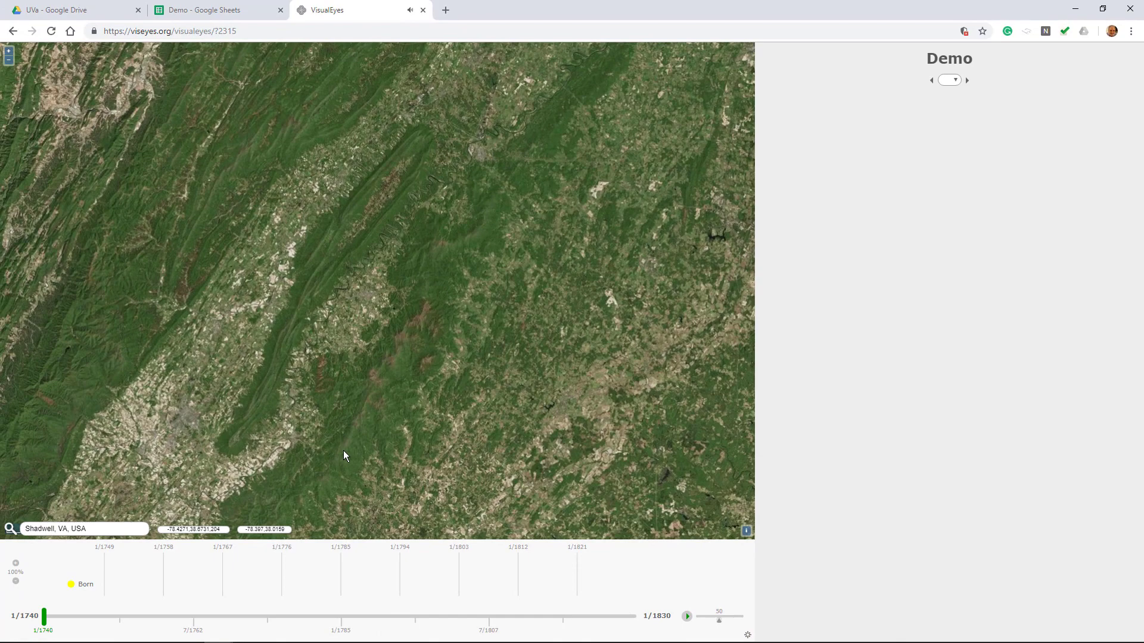
Review the Born event's details from its timeline entry and its map marker popup
click(72, 586)
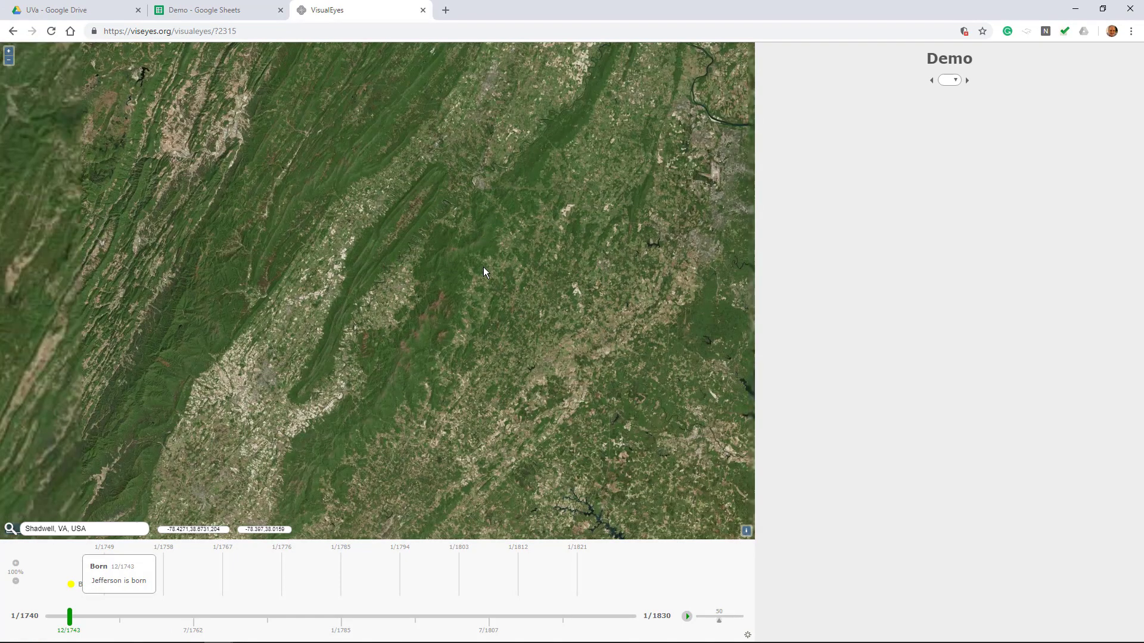
scroll(484, 267, down, 3)
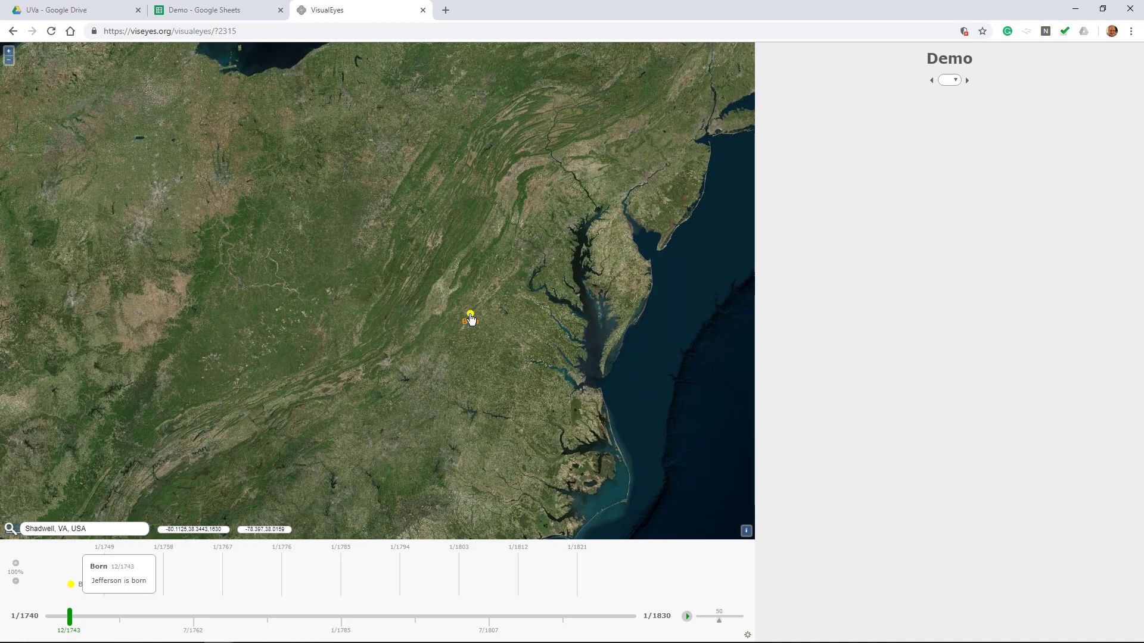
click(472, 320)
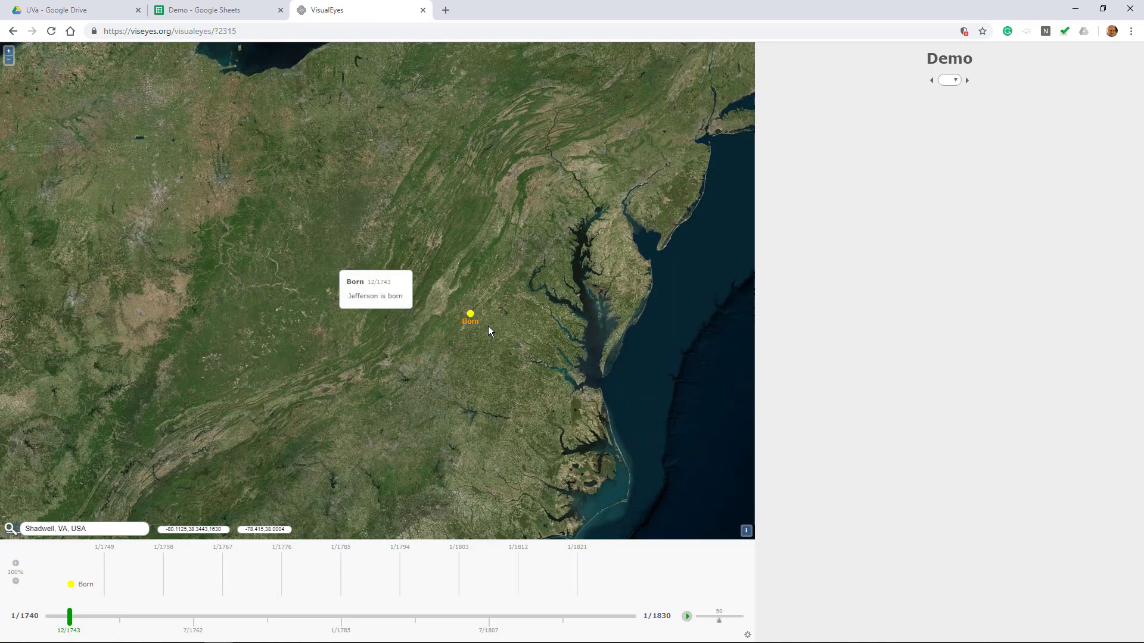
scroll(488, 325, up, 3)
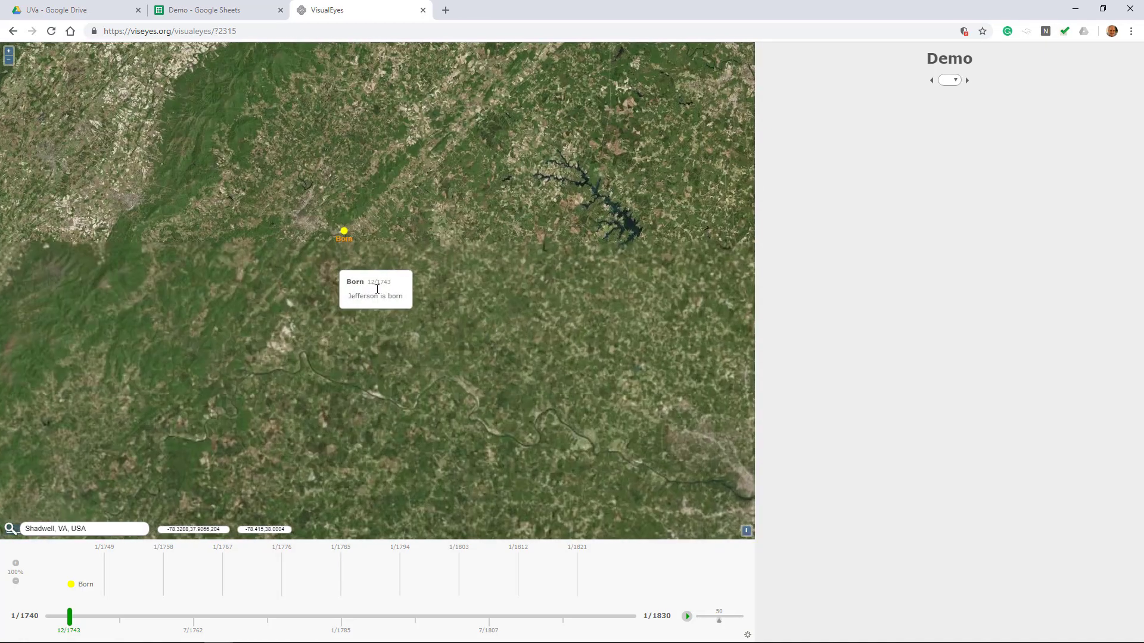
click(362, 234)
Zoom and pan the map until the Born marker beside the quarry is centred
drag(354, 279, 410, 353)
scroll(401, 320, up, 1)
scroll(401, 315, up, 3)
drag(445, 266, 376, 366)
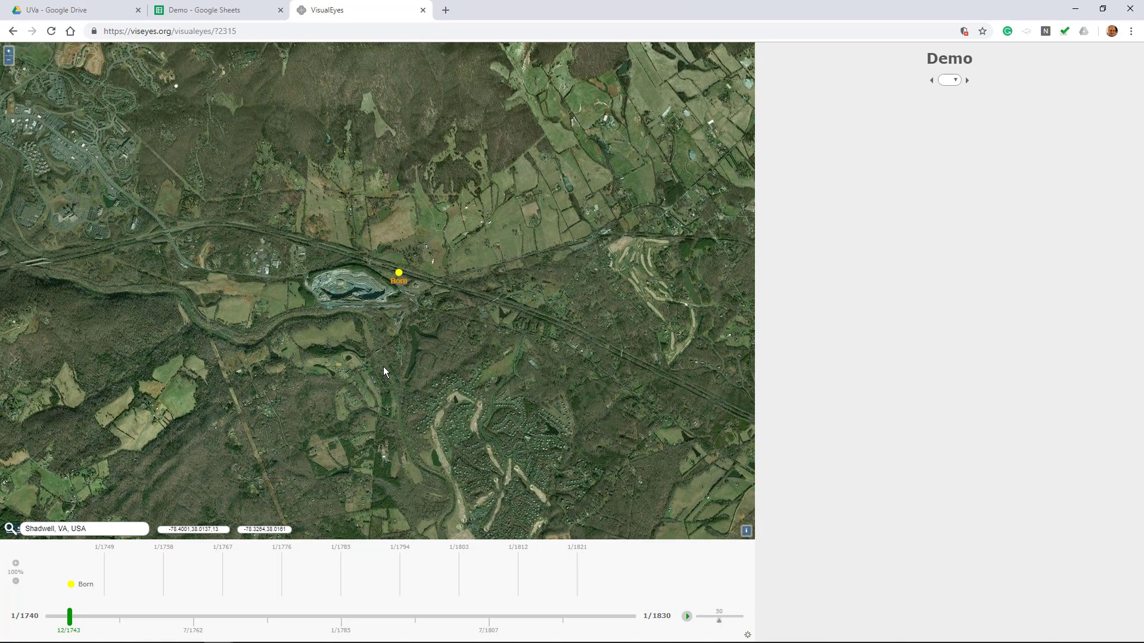
scroll(384, 367, up, 1)
scroll(369, 331, up, 1)
drag(456, 188, 498, 385)
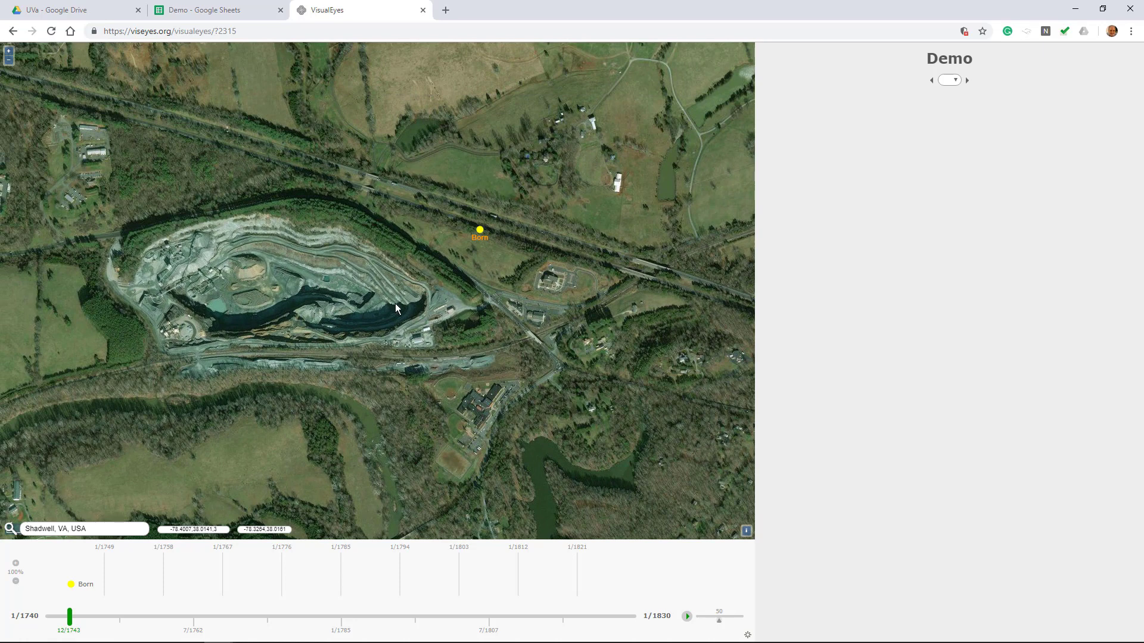
drag(476, 266, 463, 274)
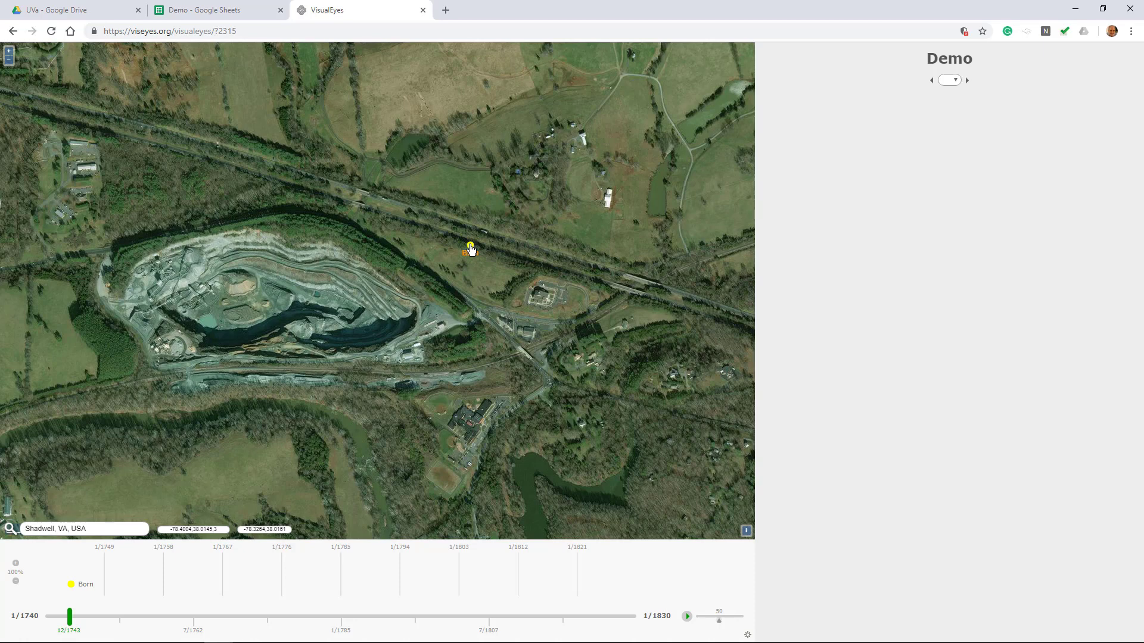
Open the Born event editor and add a 'where' On click action from the map view
click(471, 249)
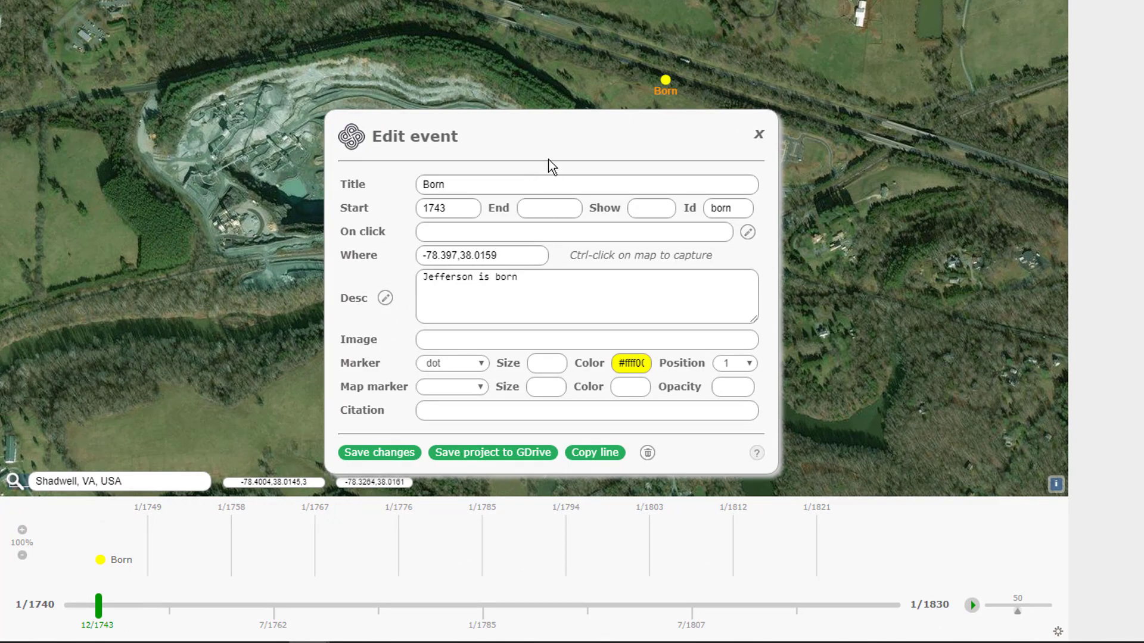
drag(554, 120, 632, 25)
mouse_move(684, 72)
mouse_down()
mouse_move(748, 176)
mouse_move(738, 156)
mouse_up()
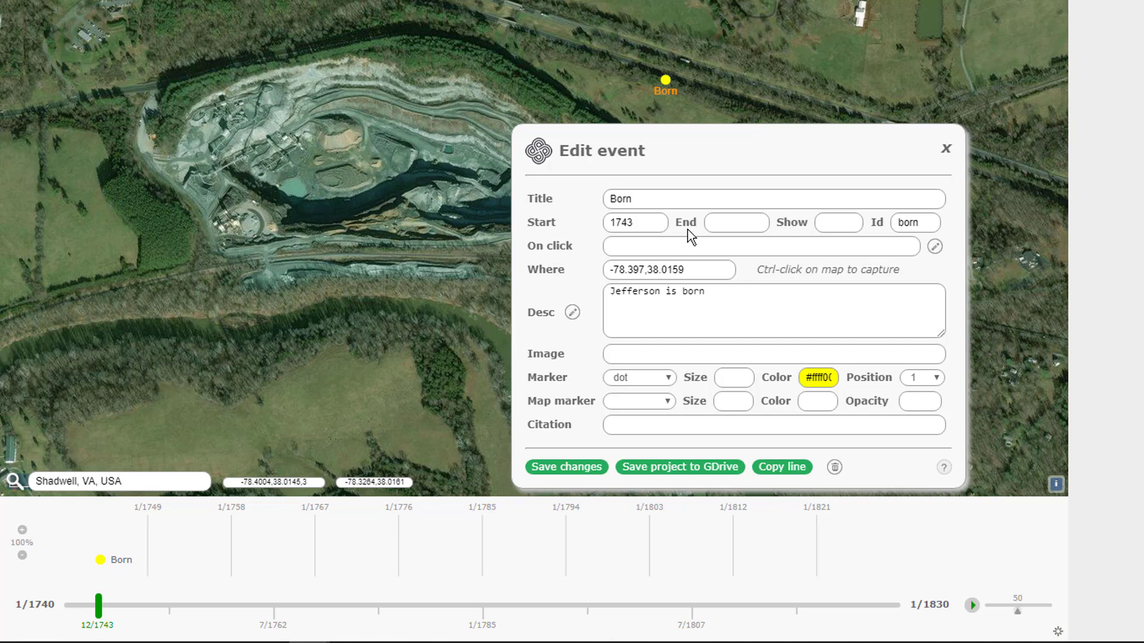
click(935, 248)
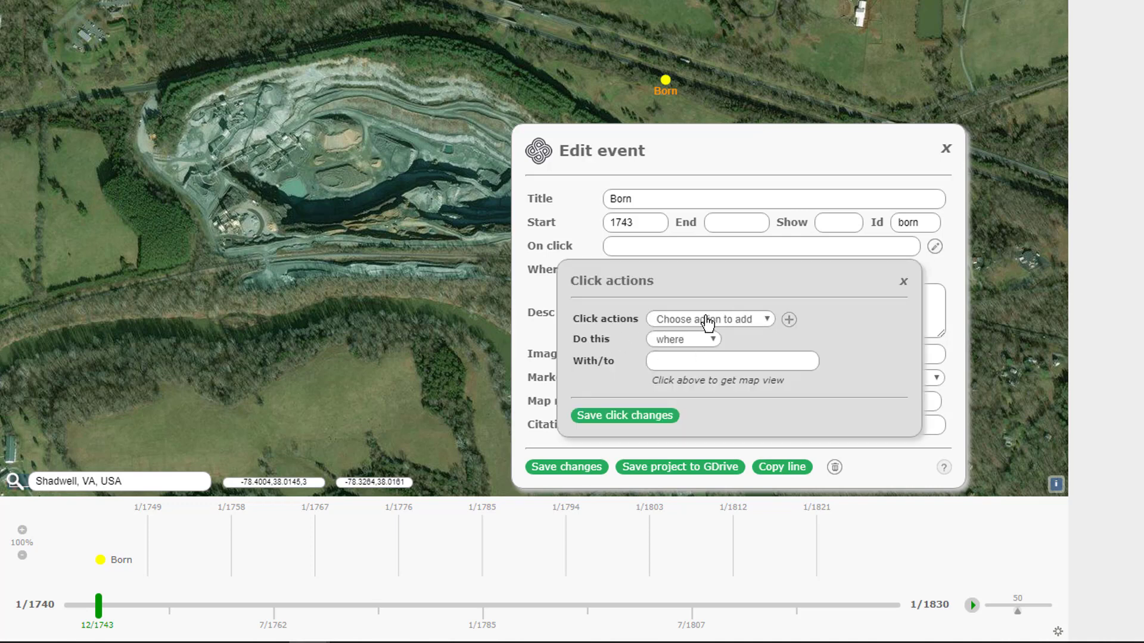
click(789, 319)
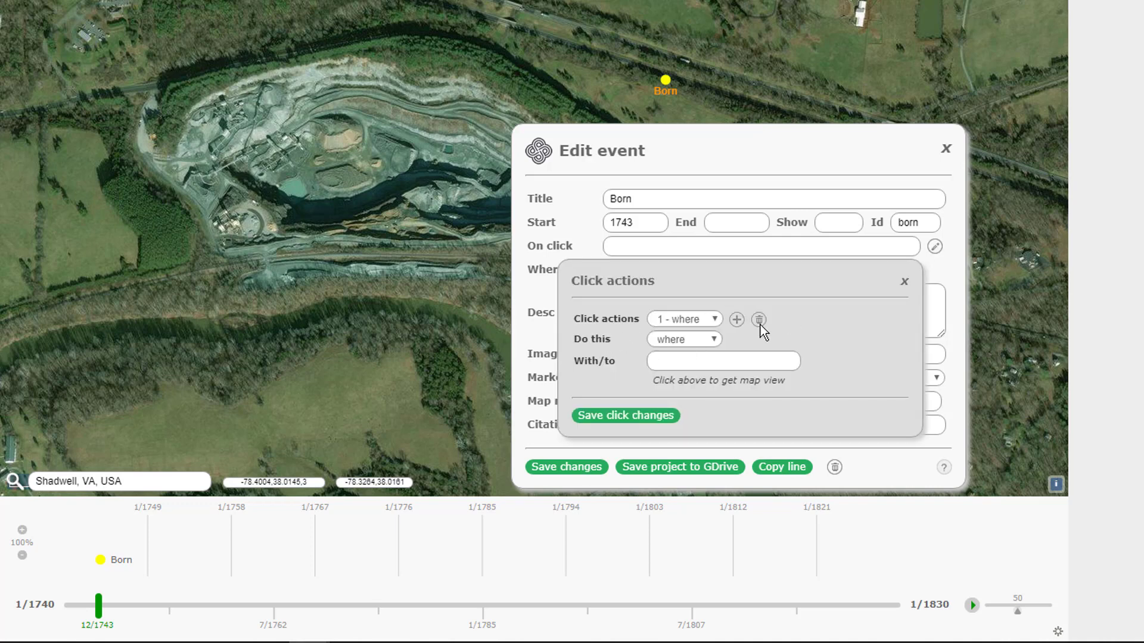
click(708, 360)
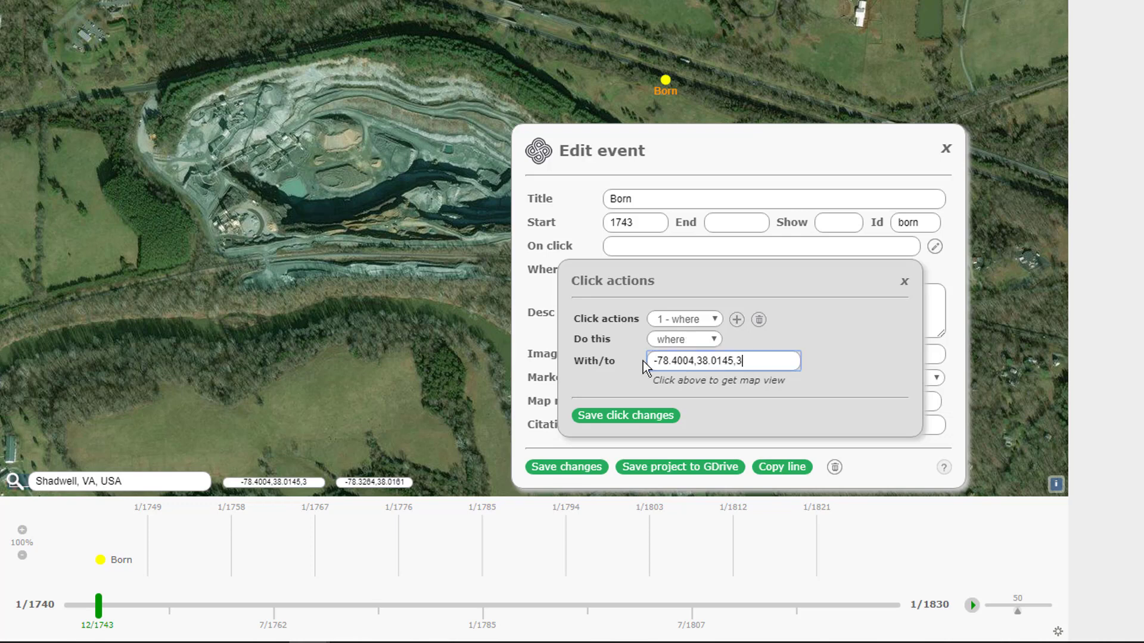
Reframe the map on Born, recapture the view as -78.3972,38.0159,1 and save
drag(731, 185, 1059, 191)
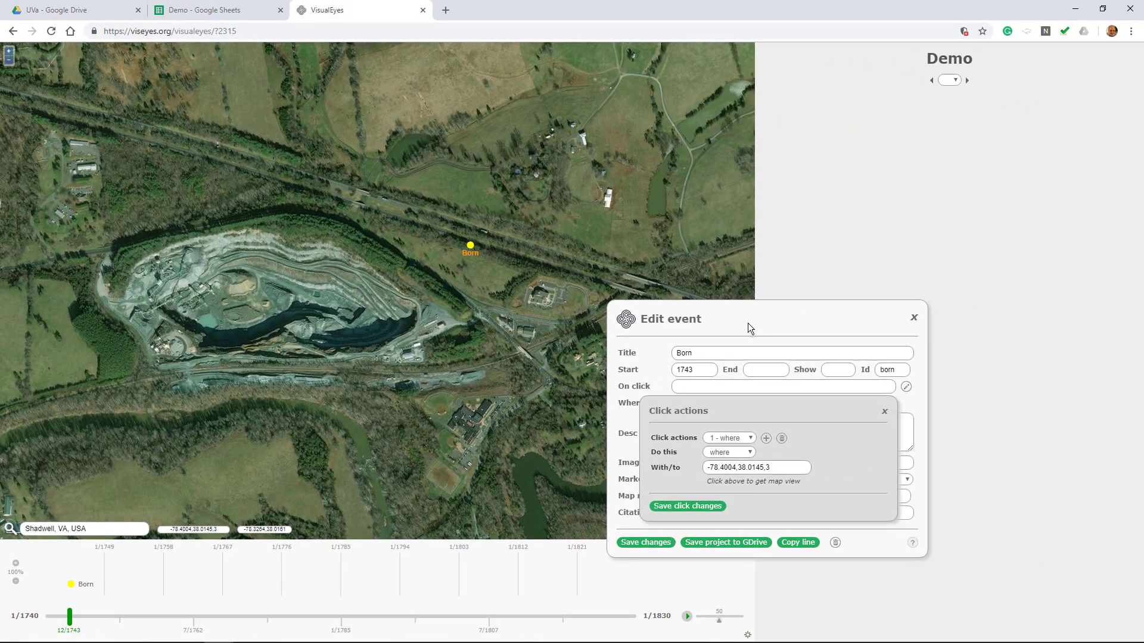
mouse_move(444, 311)
mouse_down()
mouse_move(388, 370)
mouse_move(353, 364)
mouse_up()
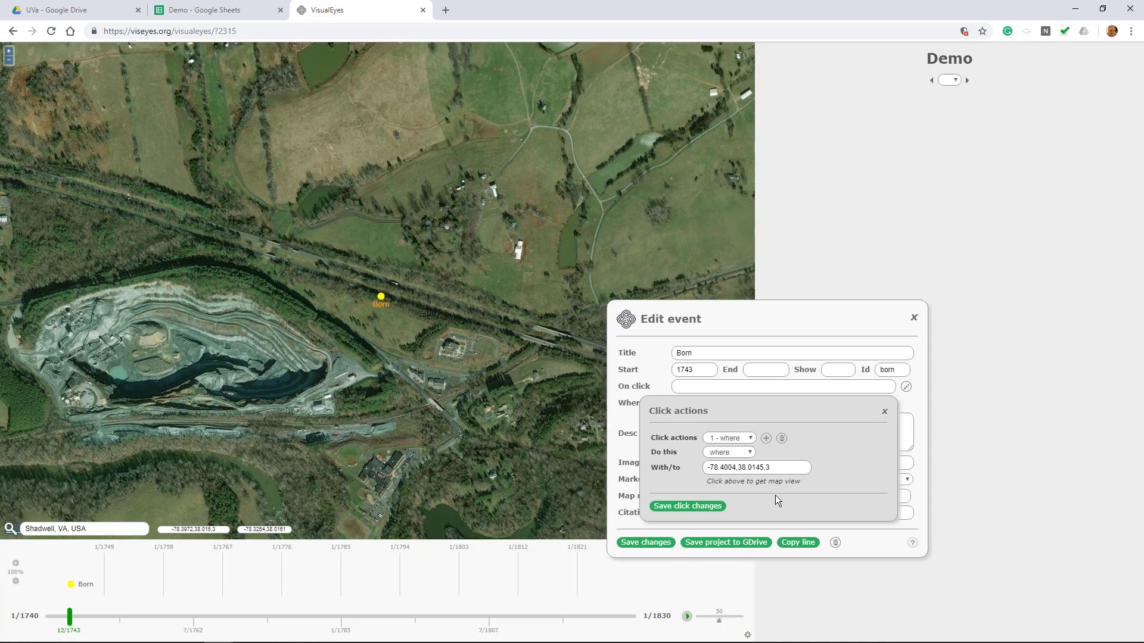
click(781, 468)
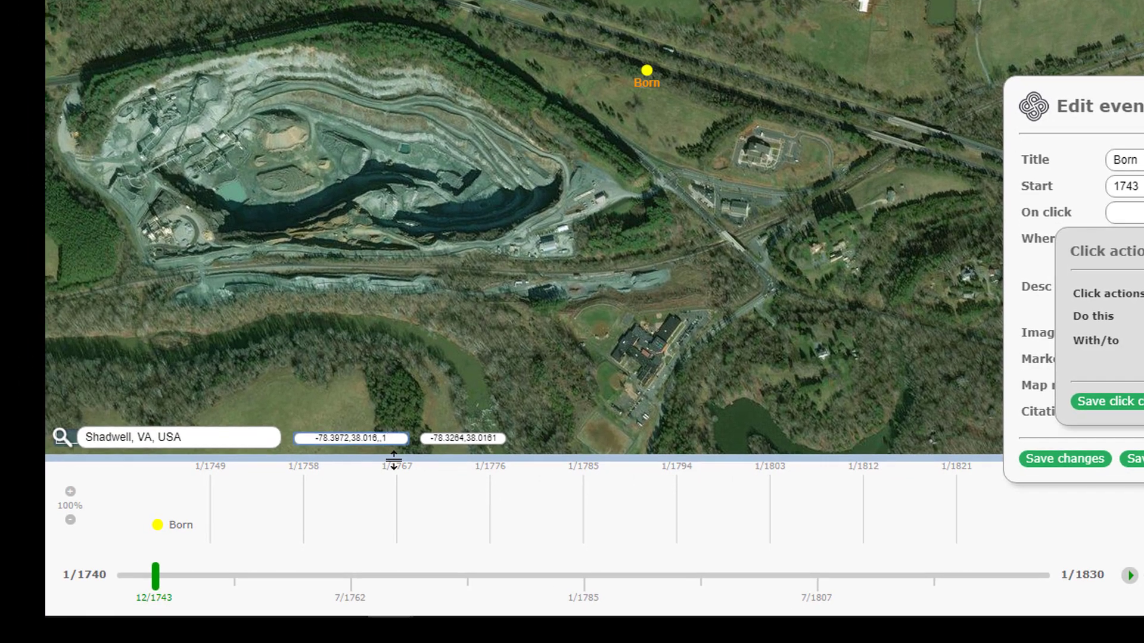
key(BackSpace)
key(BackSpace)
key(BackSpace)
text(159,1)
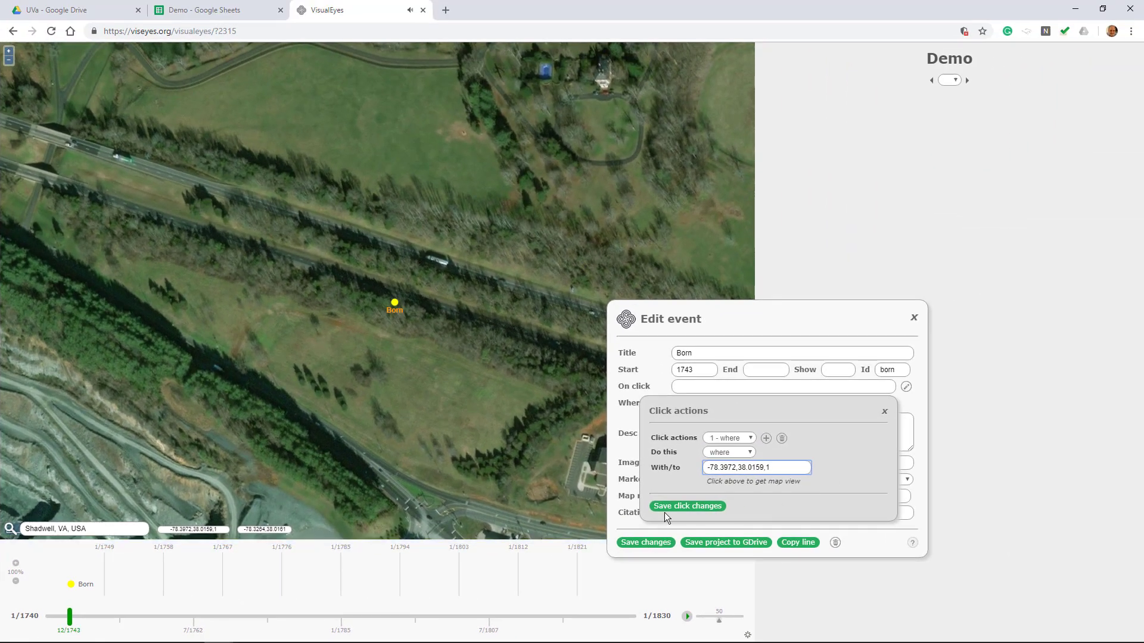
click(666, 507)
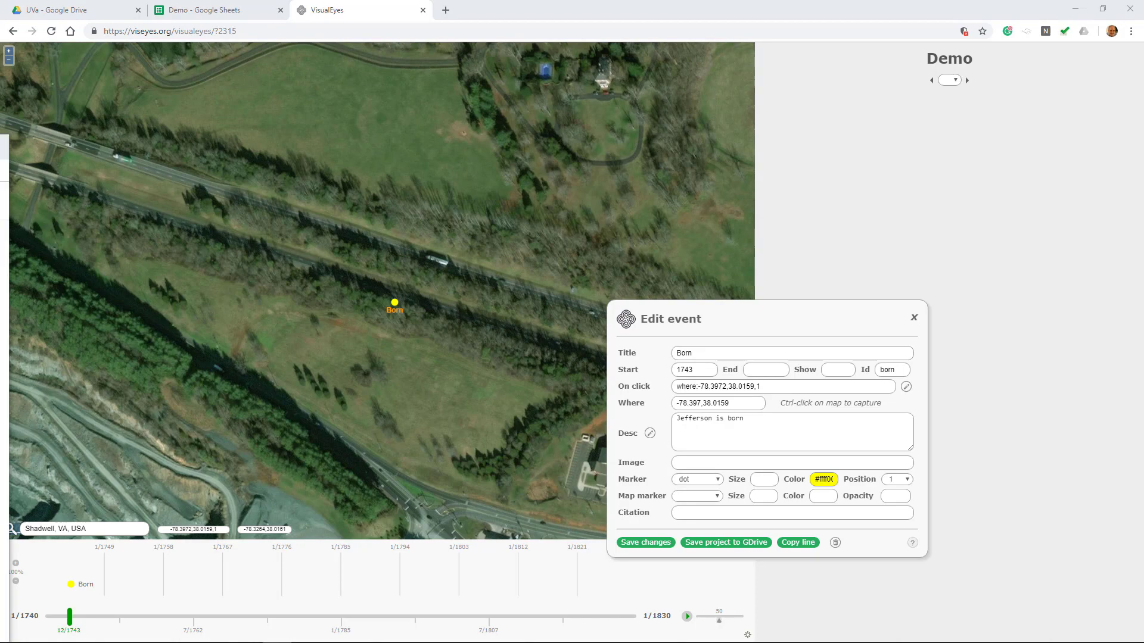
Search Google for 'jefferson' in a new browser tab
click(451, 14)
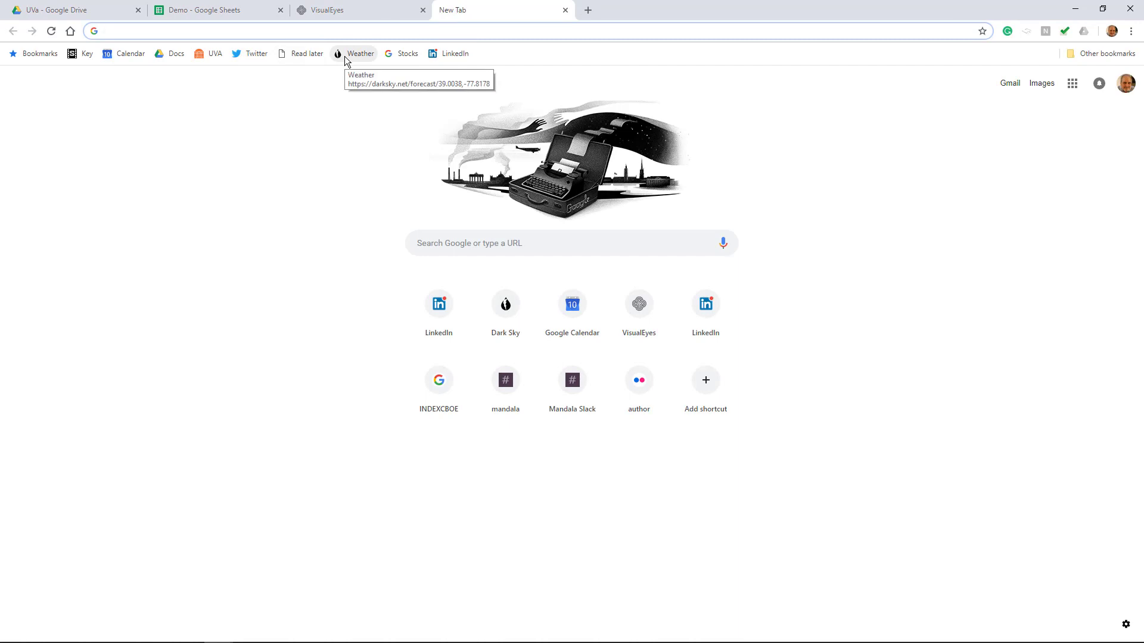
text(hje)
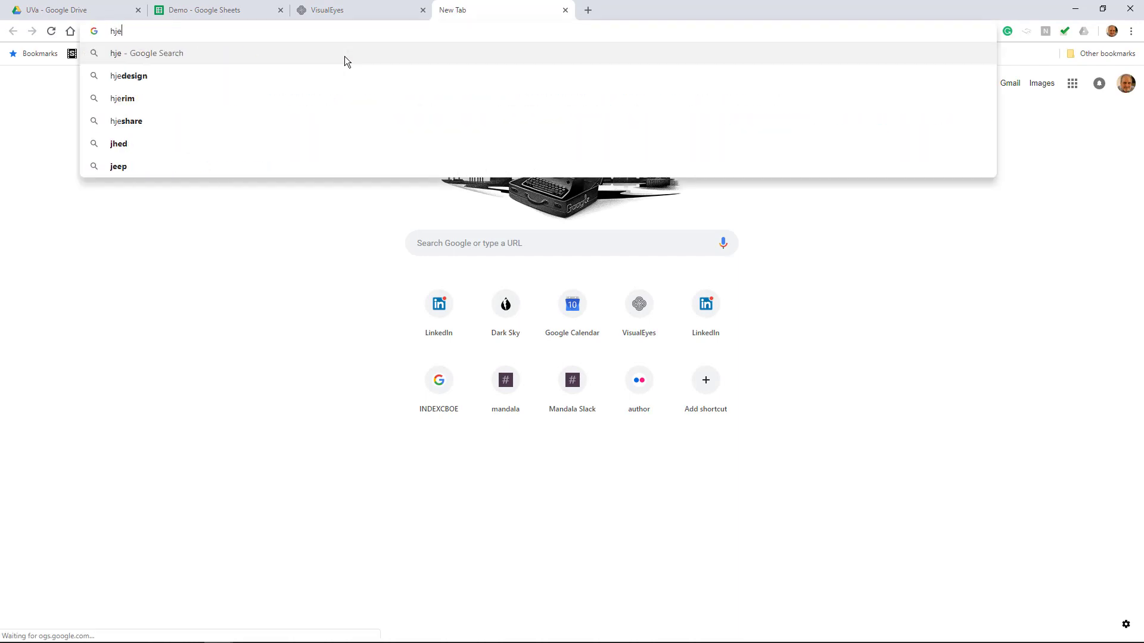
text(fferson)
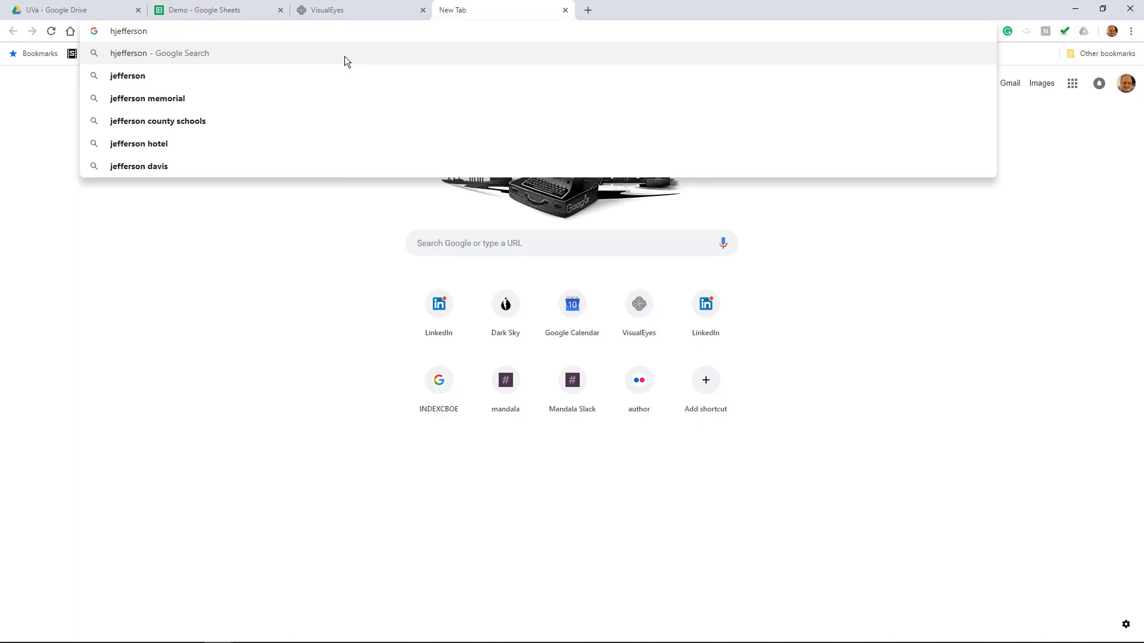
click(238, 83)
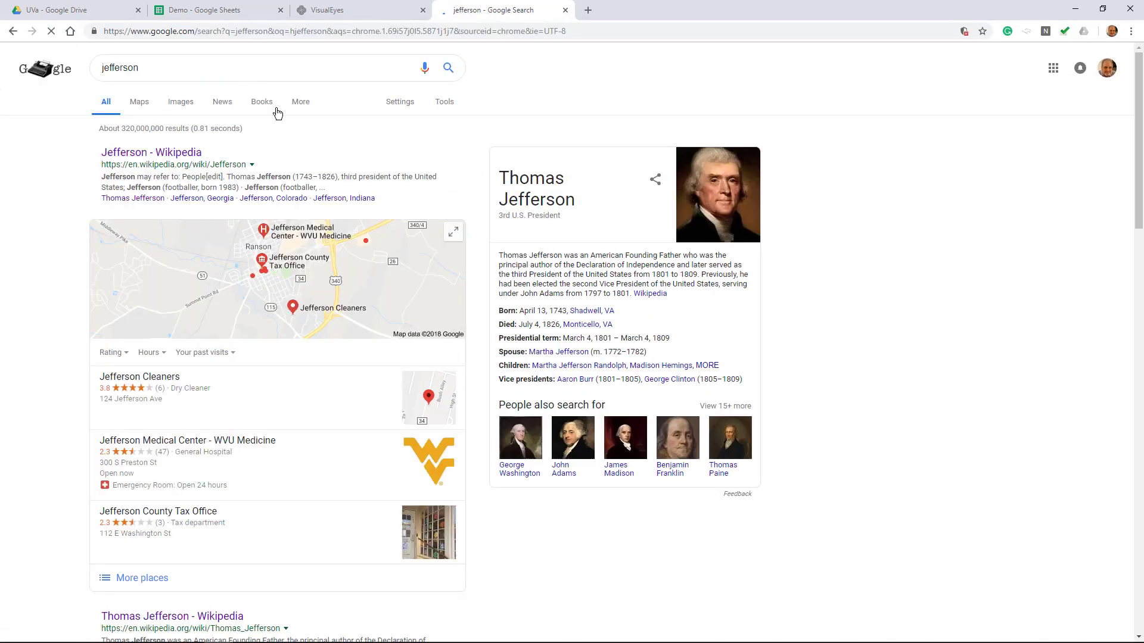
Copy the Jefferson portrait's image address and return to the VisualEyes tab
click(719, 187)
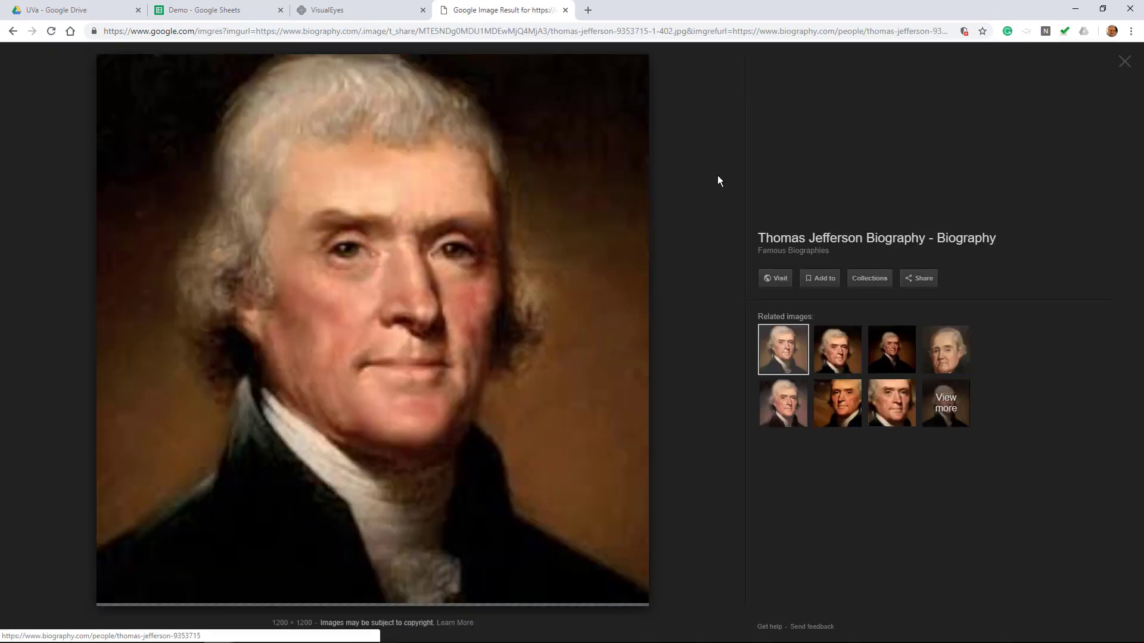
right_click(398, 312)
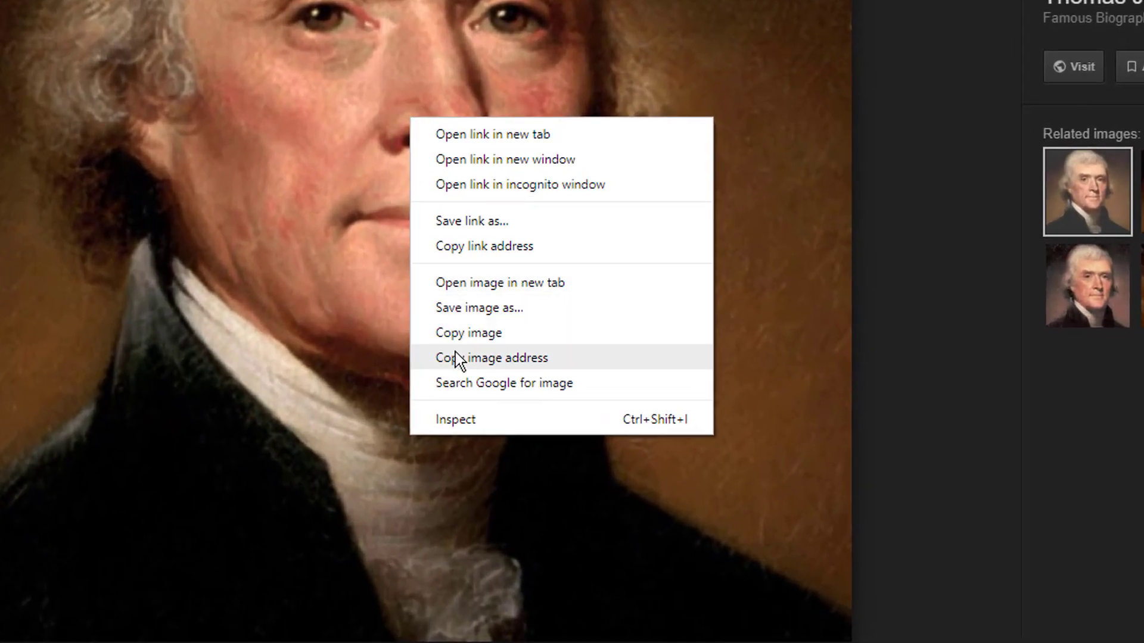
click(455, 358)
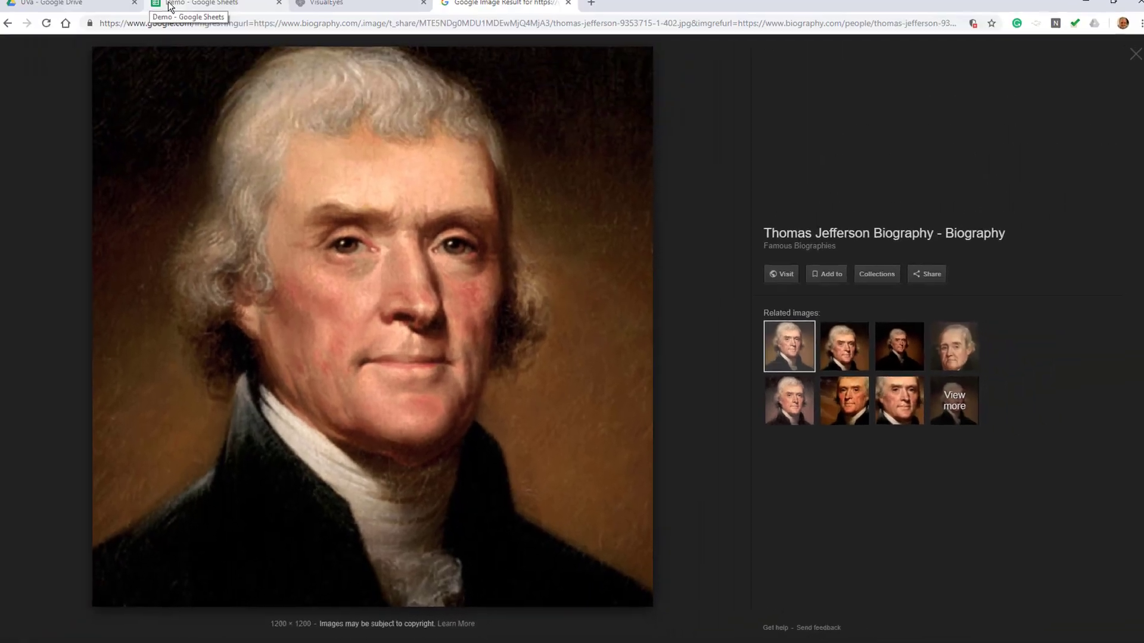
click(169, 5)
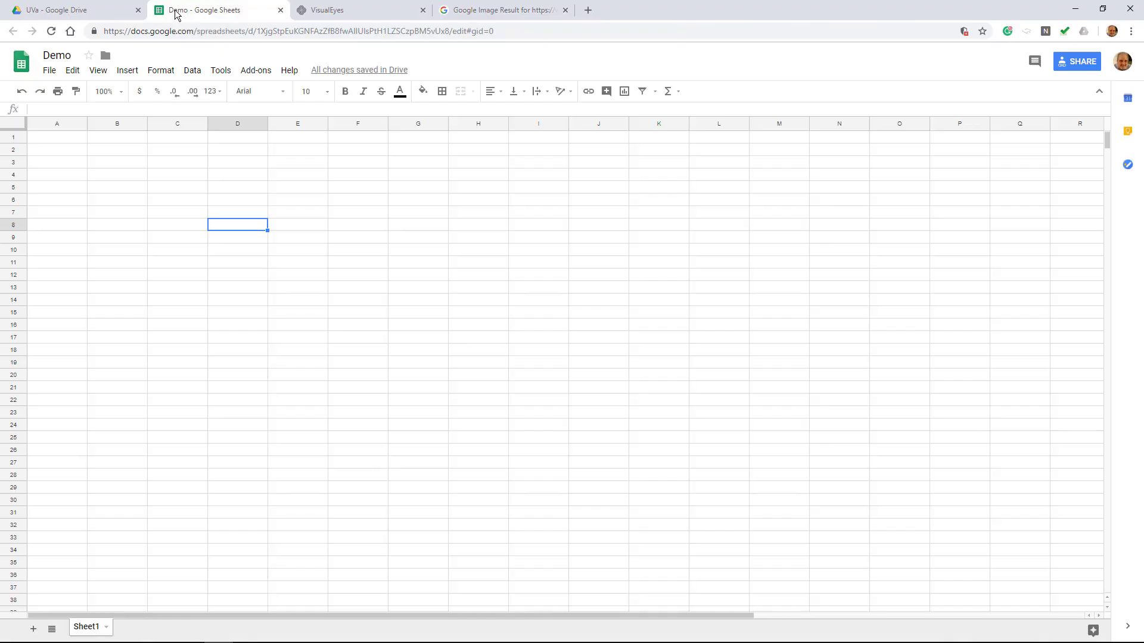
click(341, 8)
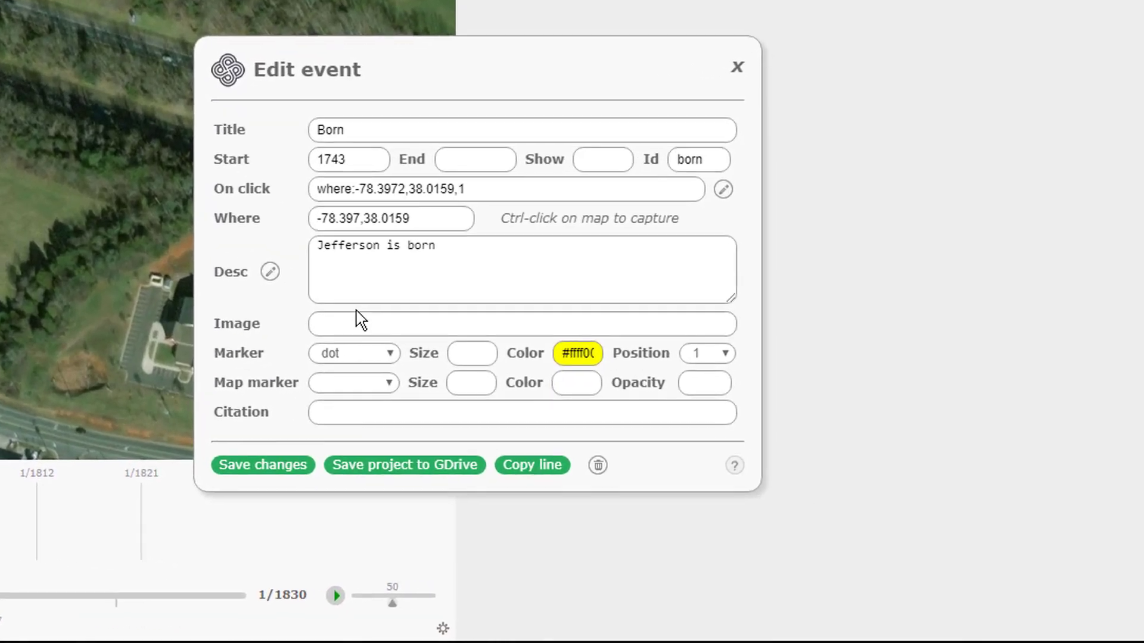
Paste the Jefferson portrait address into the Born event's Image field and save
click(564, 408)
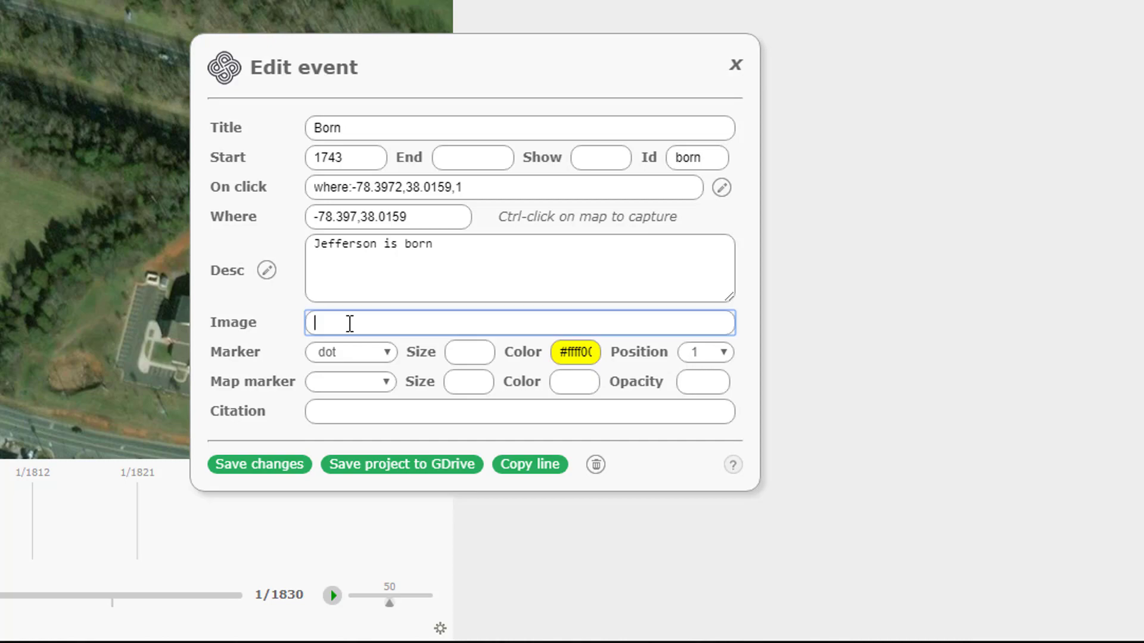
key(ctrl+v)
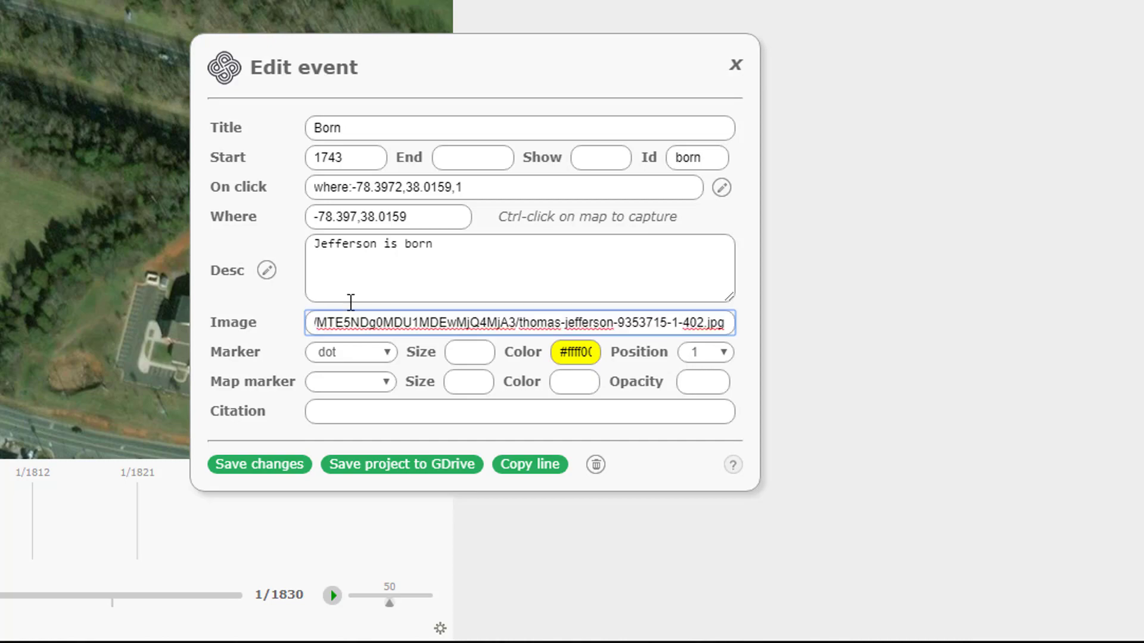
click(257, 464)
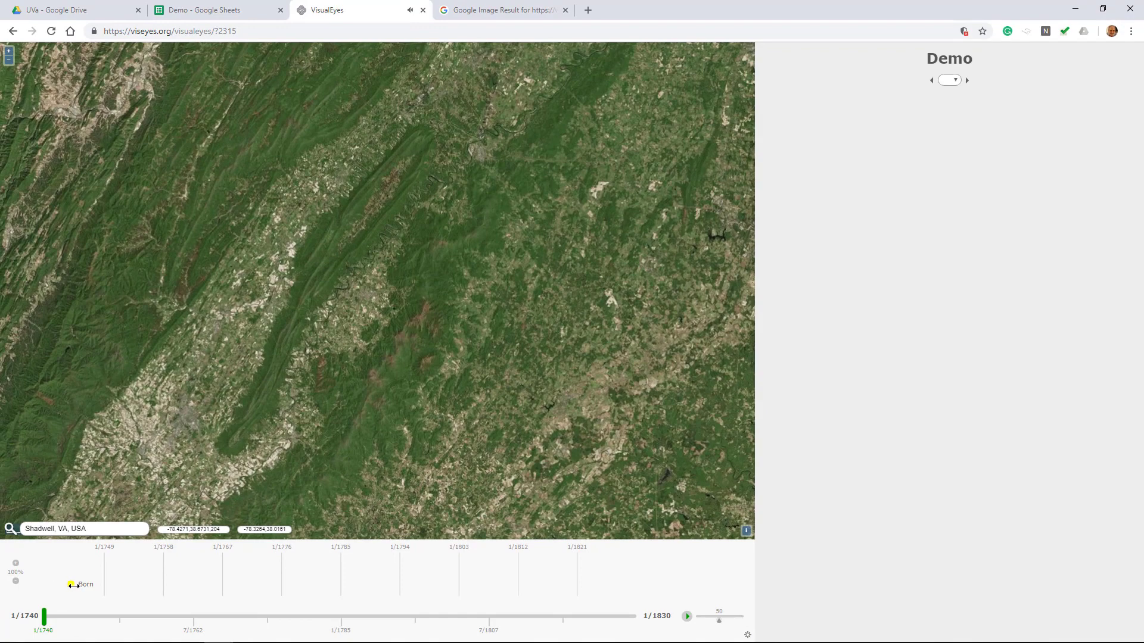
Preview the Born popup on the map, enlarging and then closing the portrait
click(73, 585)
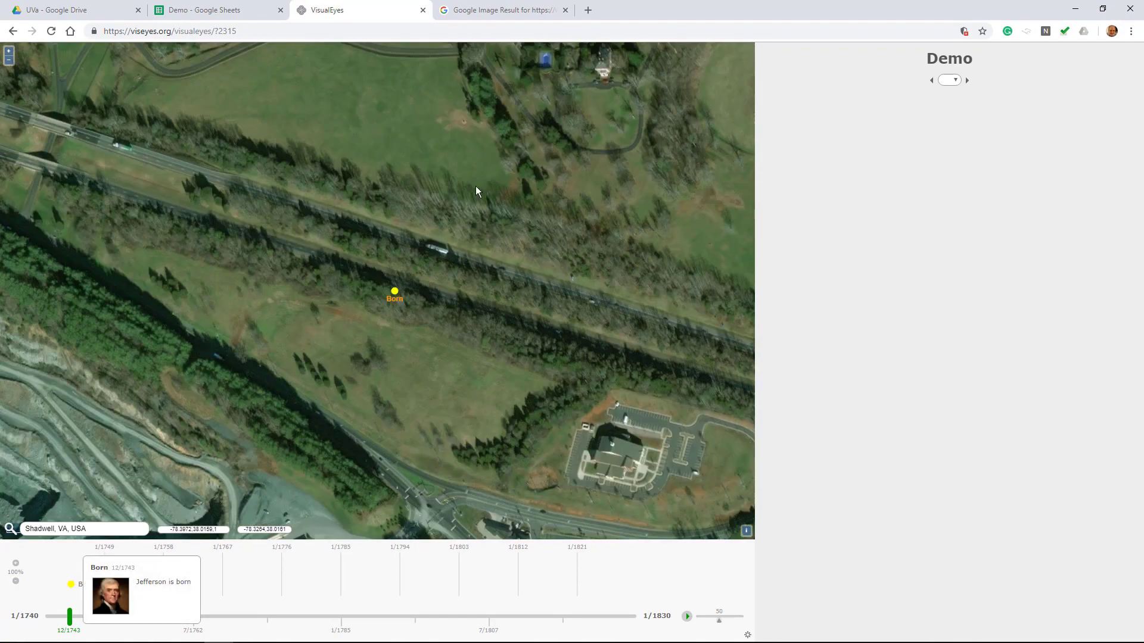
click(396, 295)
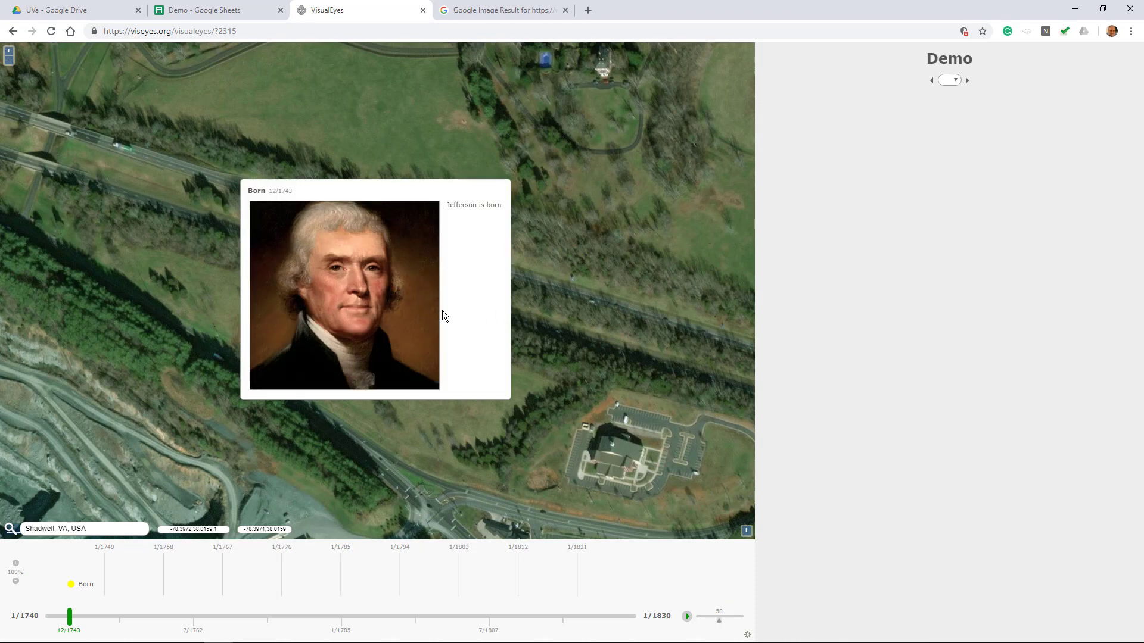
click(394, 311)
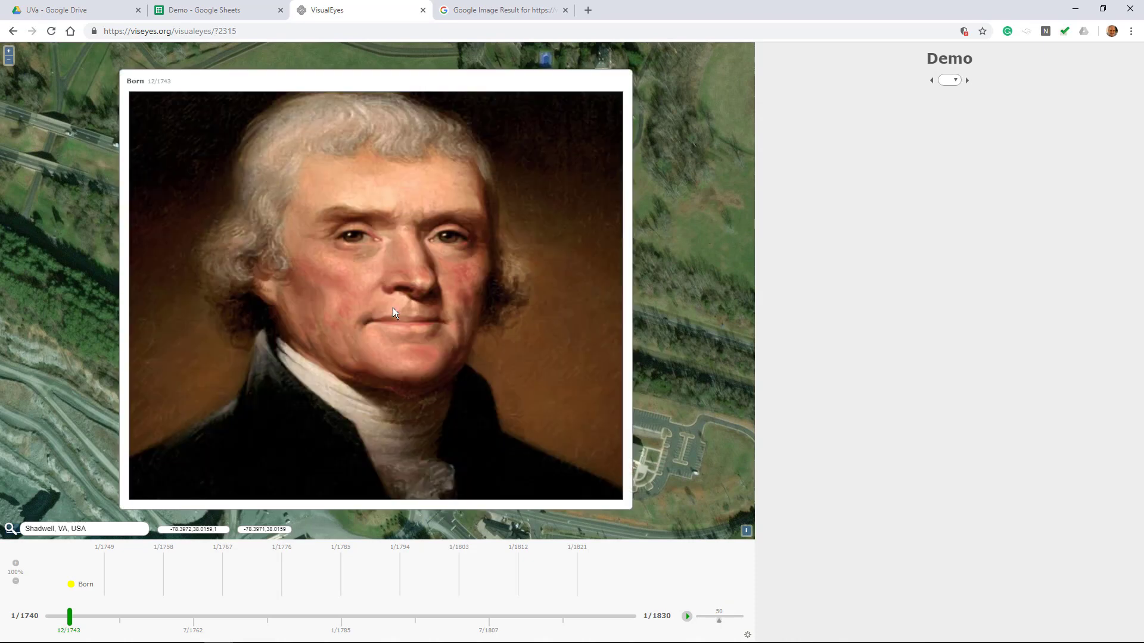
click(678, 303)
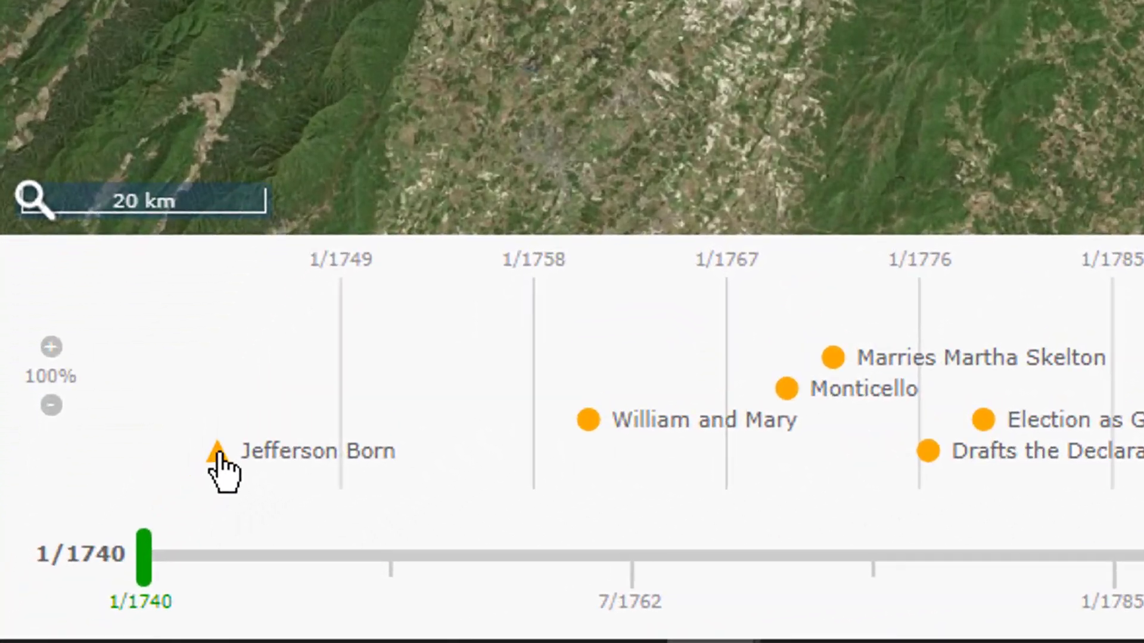
Preview the Born, Election as Governor, Drafts the Declaration and Monticello events
click(143, 520)
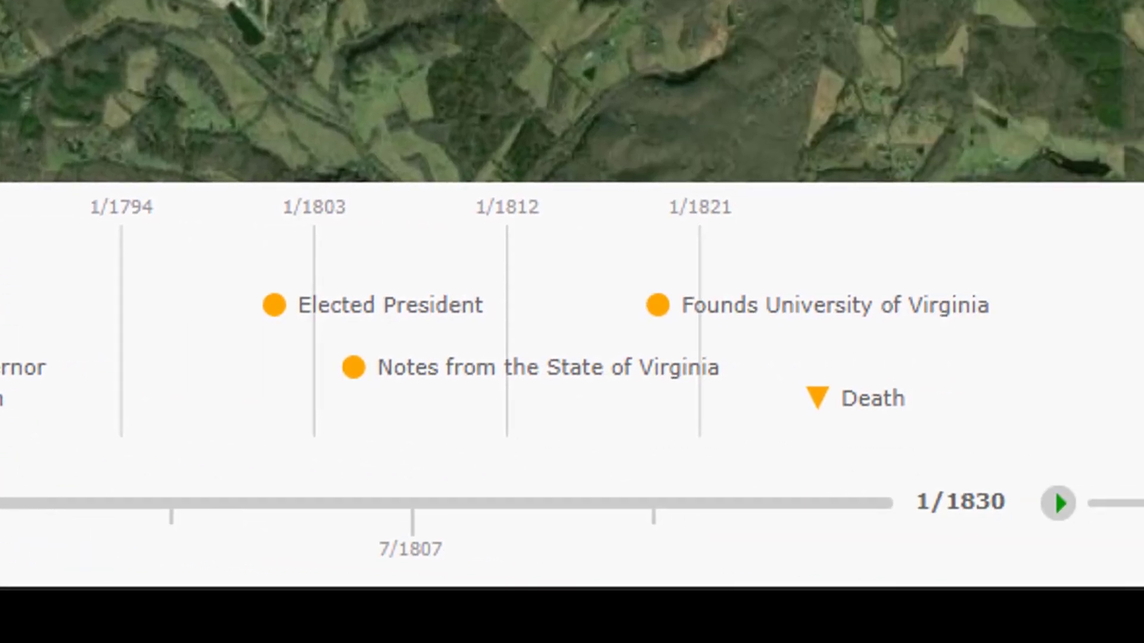
click(239, 336)
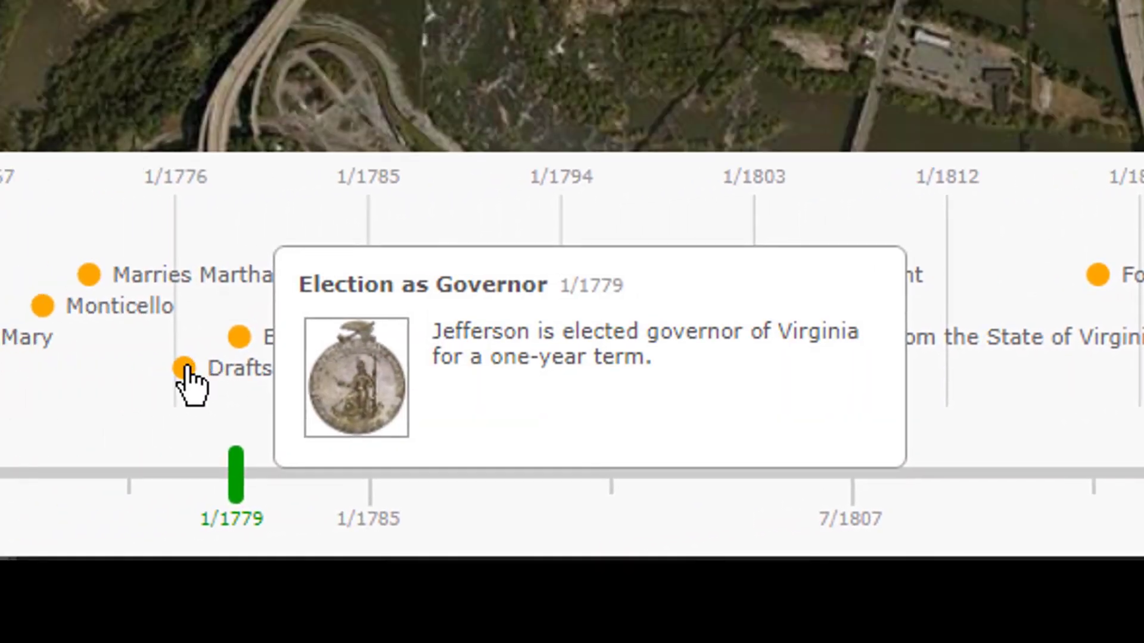
click(185, 369)
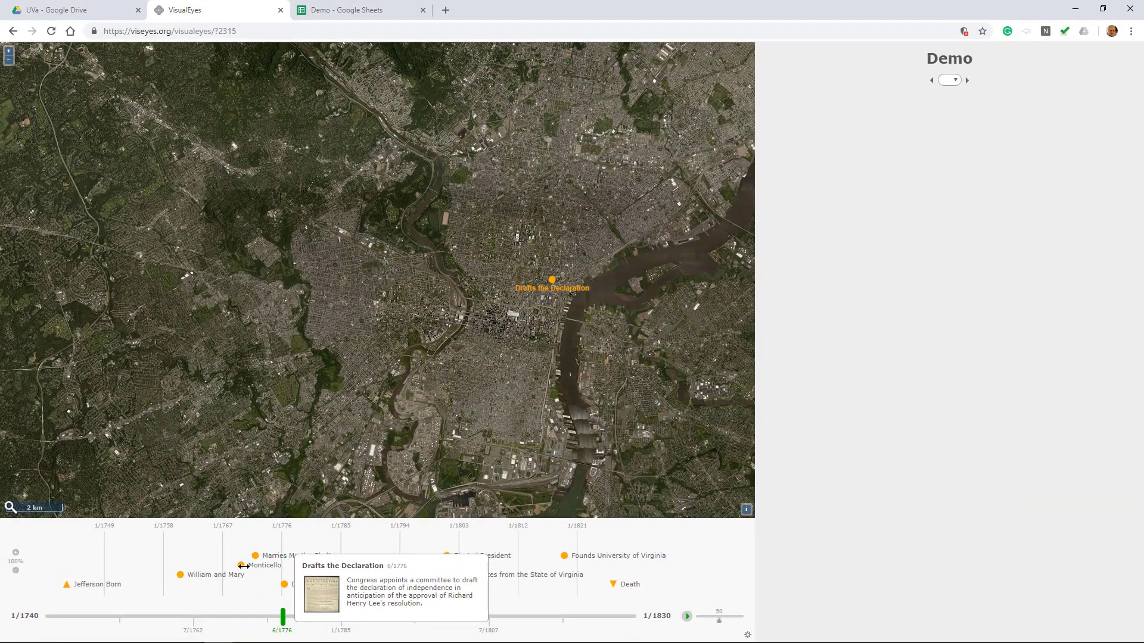
click(242, 566)
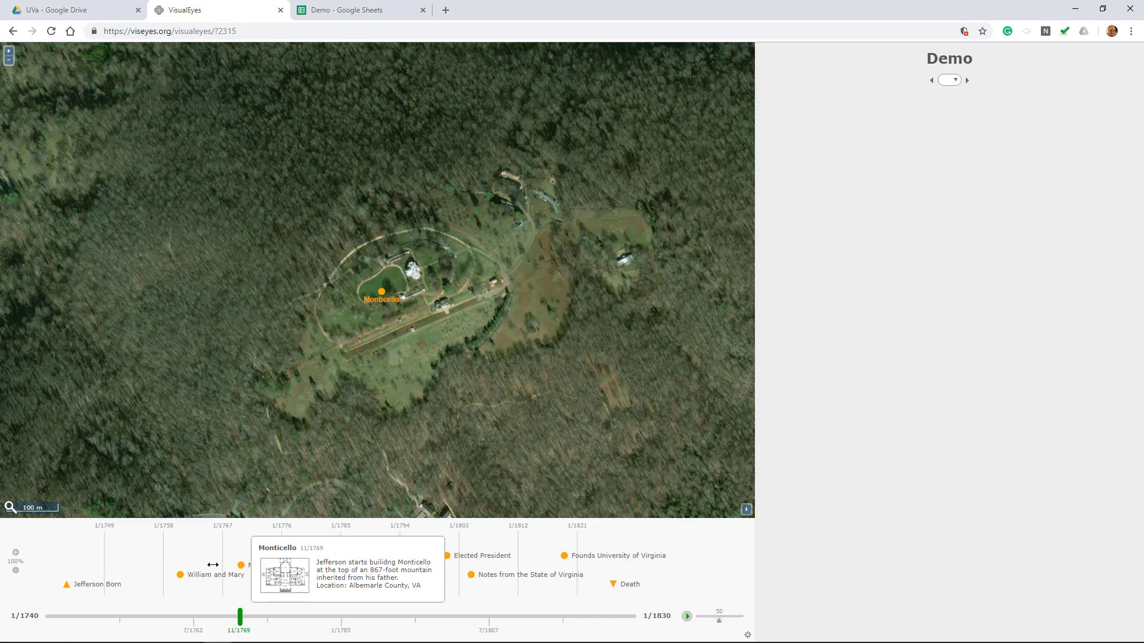
View the William and Mary event, close its popup, and open a blank event form
click(181, 576)
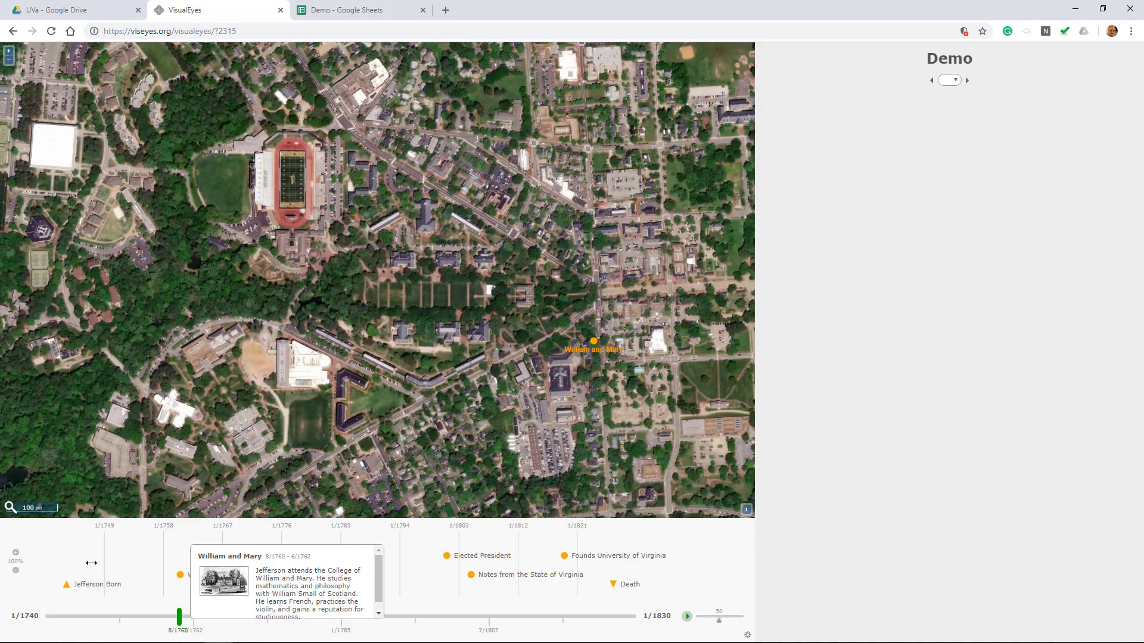
click(122, 552)
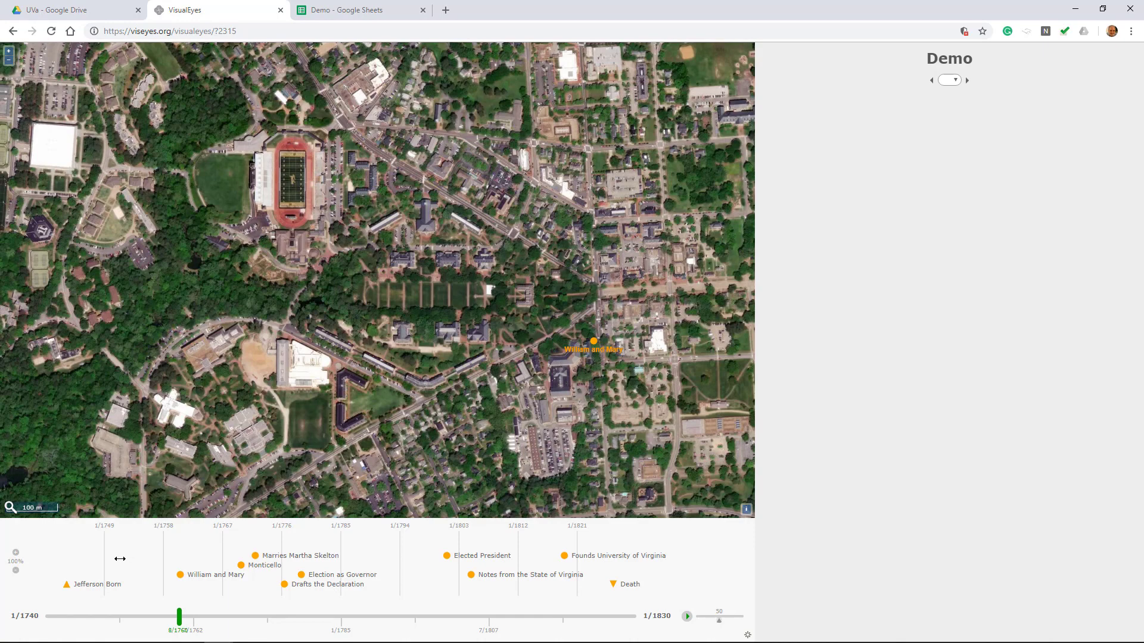
click(391, 403)
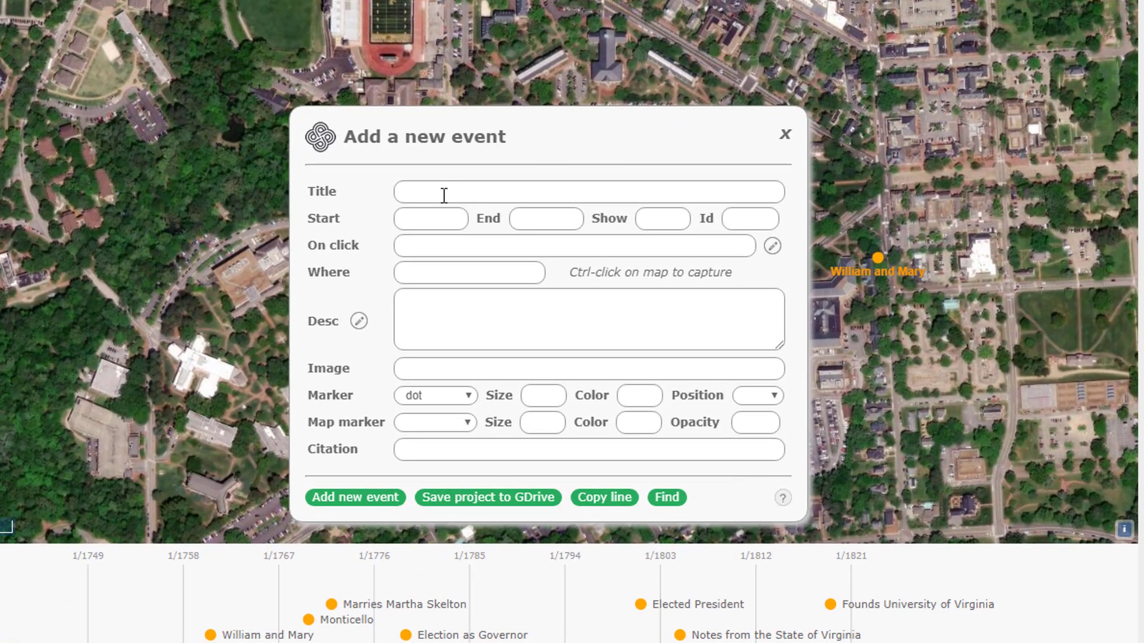
Title the new event 'Map of WM' and paste the 1782 Williamsburg map address as Image
click(444, 195)
text(Map of )
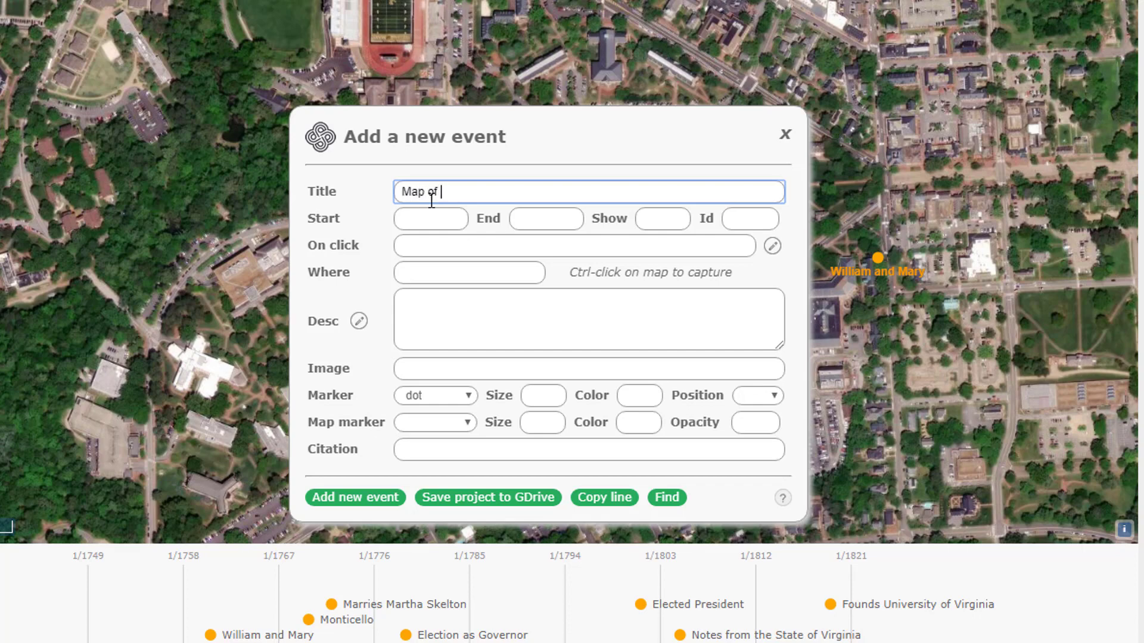
text(WM)
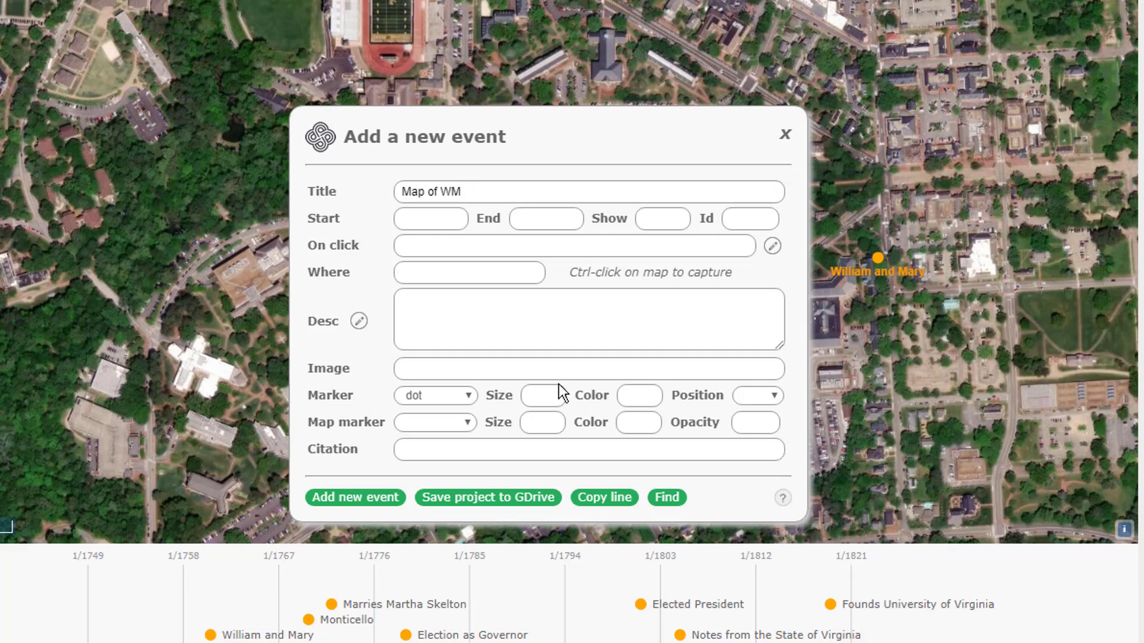
click(441, 367)
key(ctrl+v)
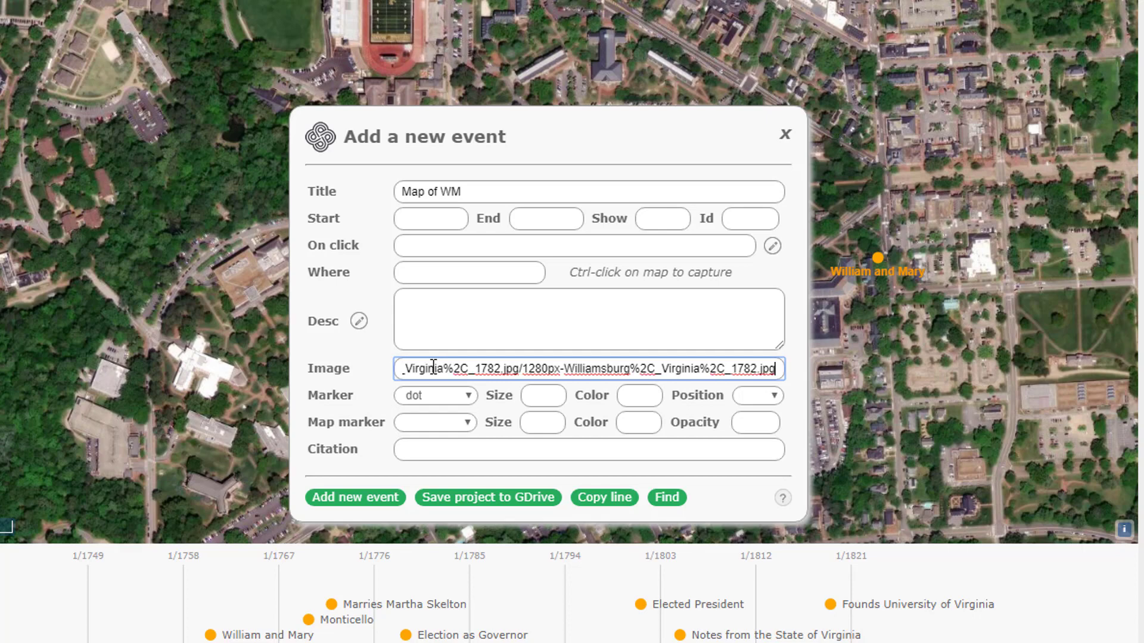
Set the event's marker type to 'over' with opacity 80
click(470, 395)
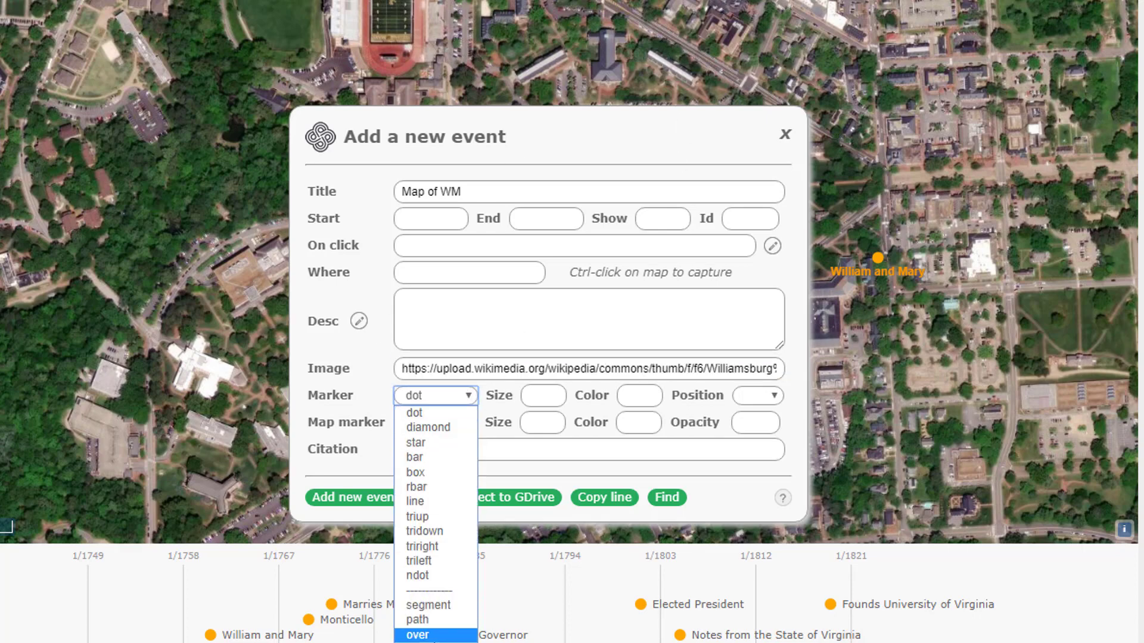
click(428, 637)
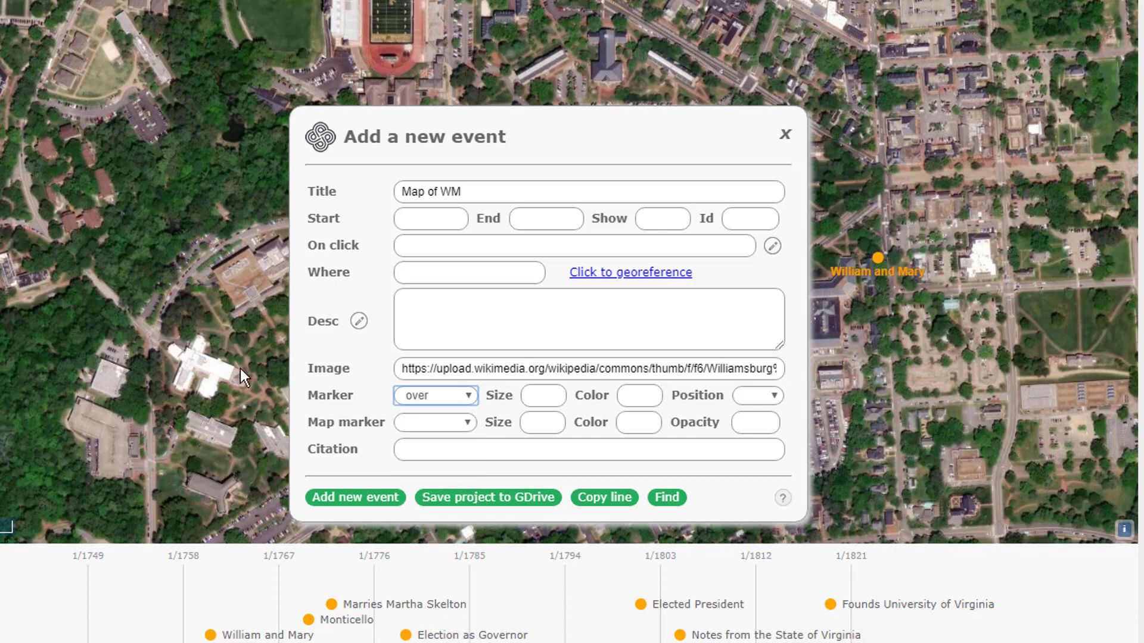
click(757, 426)
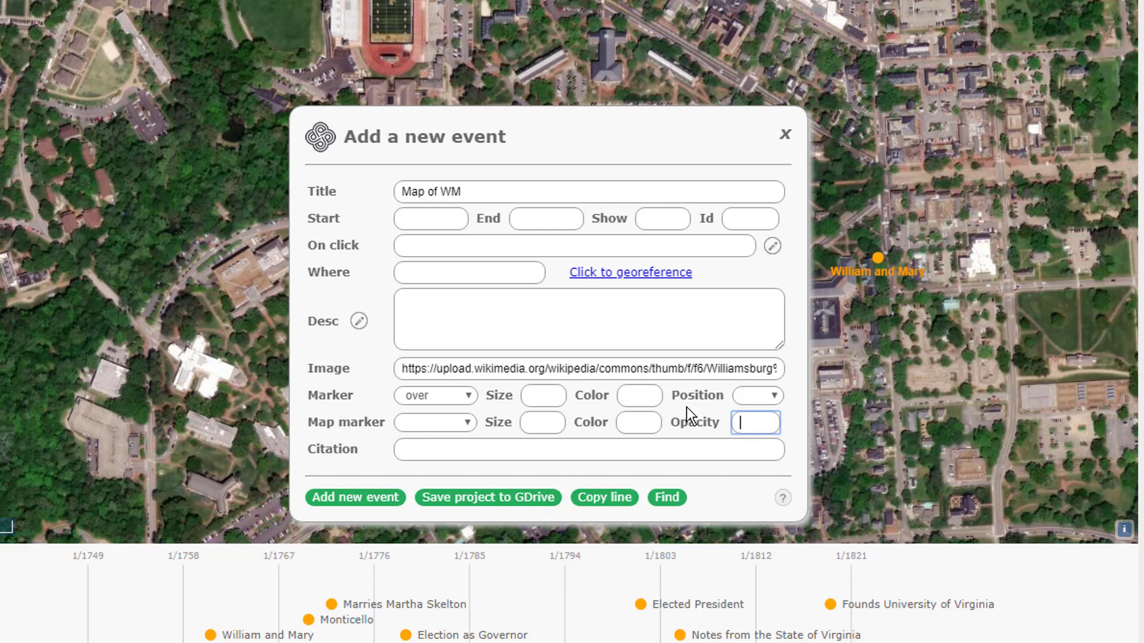
text(80)
click(519, 322)
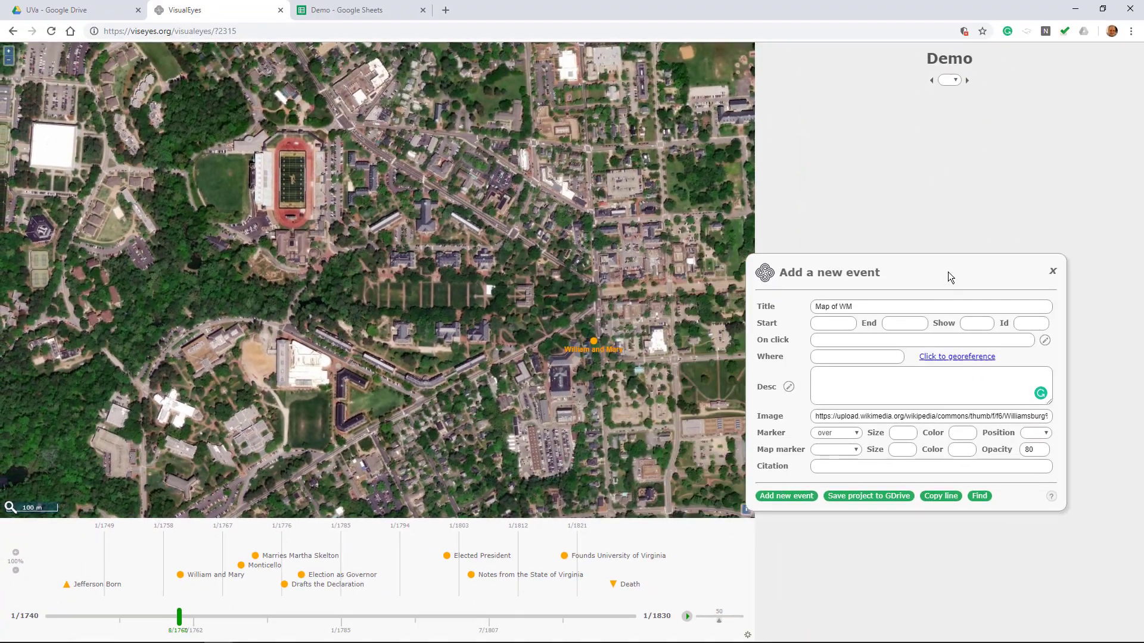
Start georeferencing and scale and shift the Williamsburg map overlay into alignment
drag(613, 142, 647, 111)
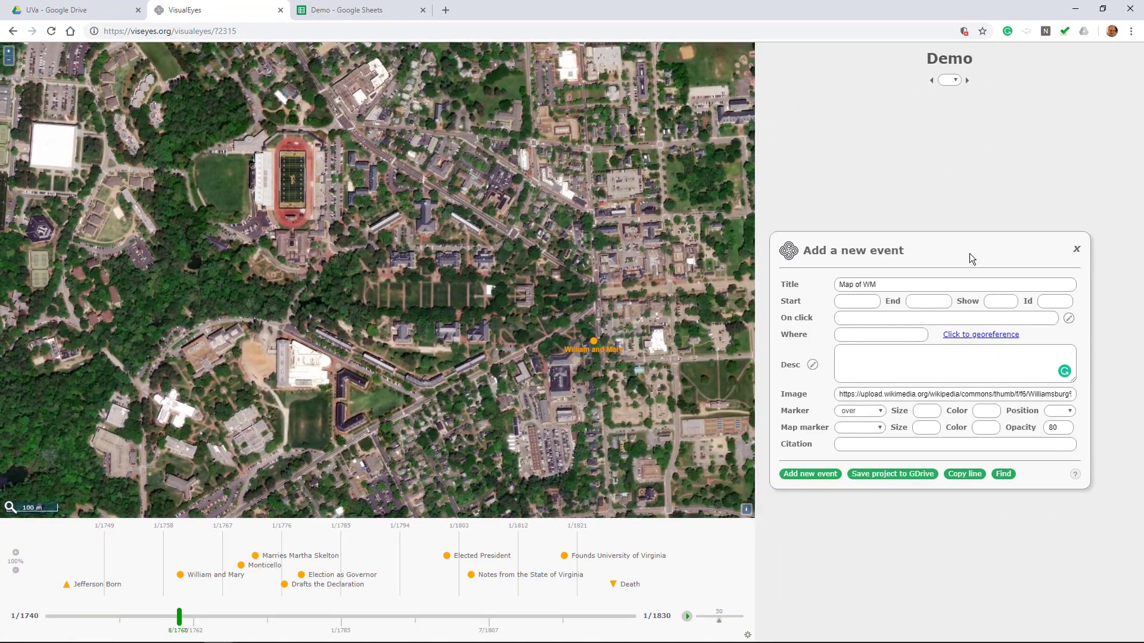
click(981, 335)
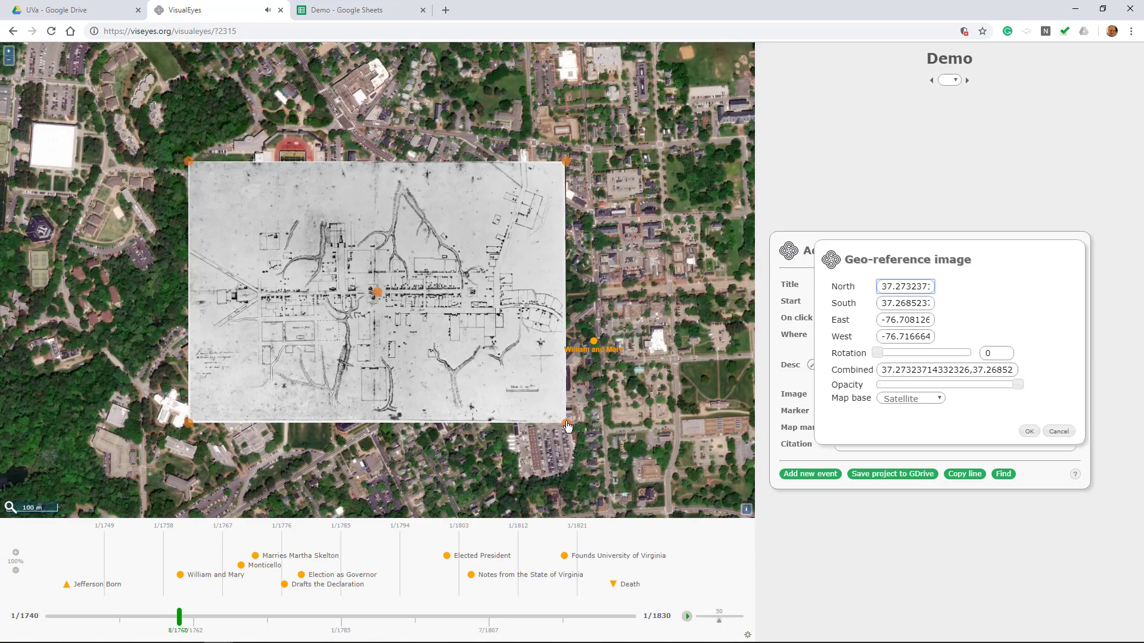
drag(566, 423, 672, 447)
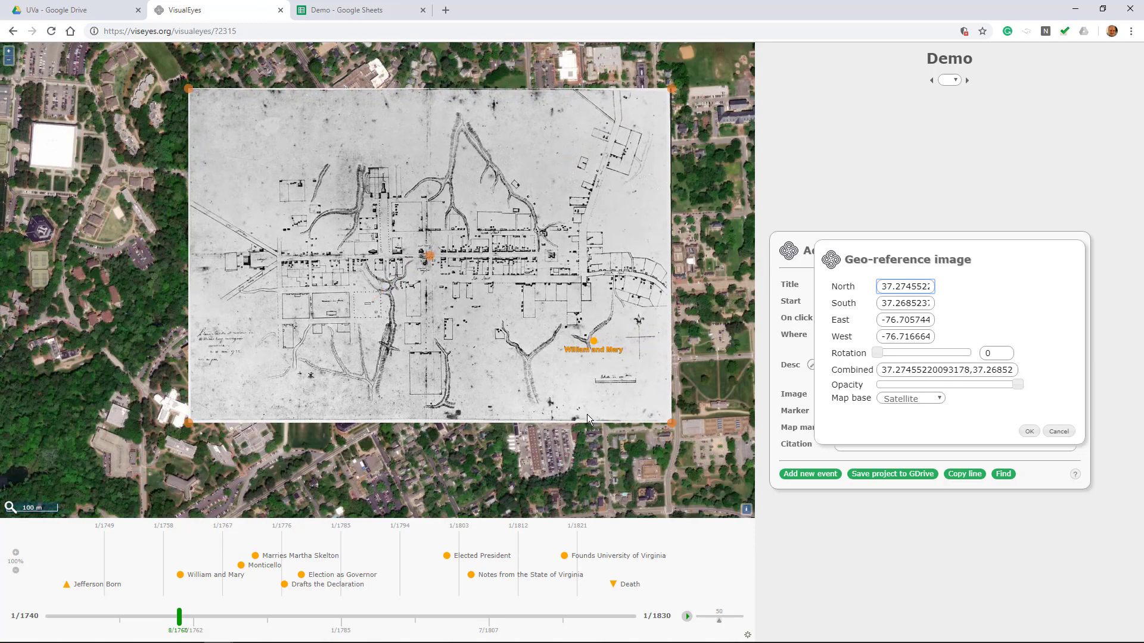
drag(430, 262, 358, 287)
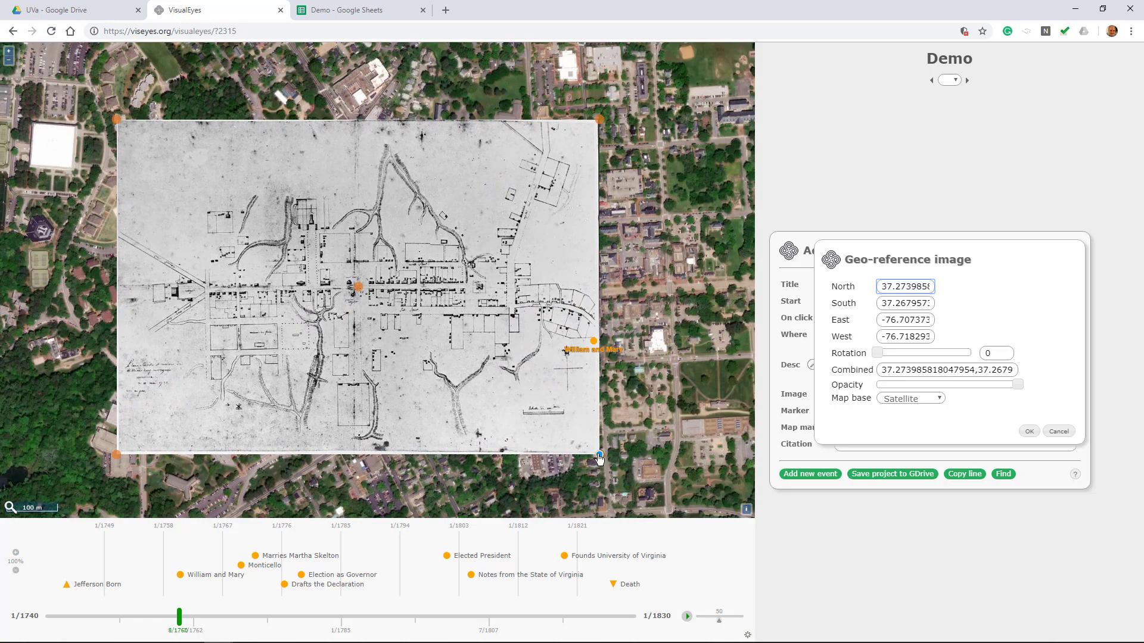
drag(600, 455, 647, 446)
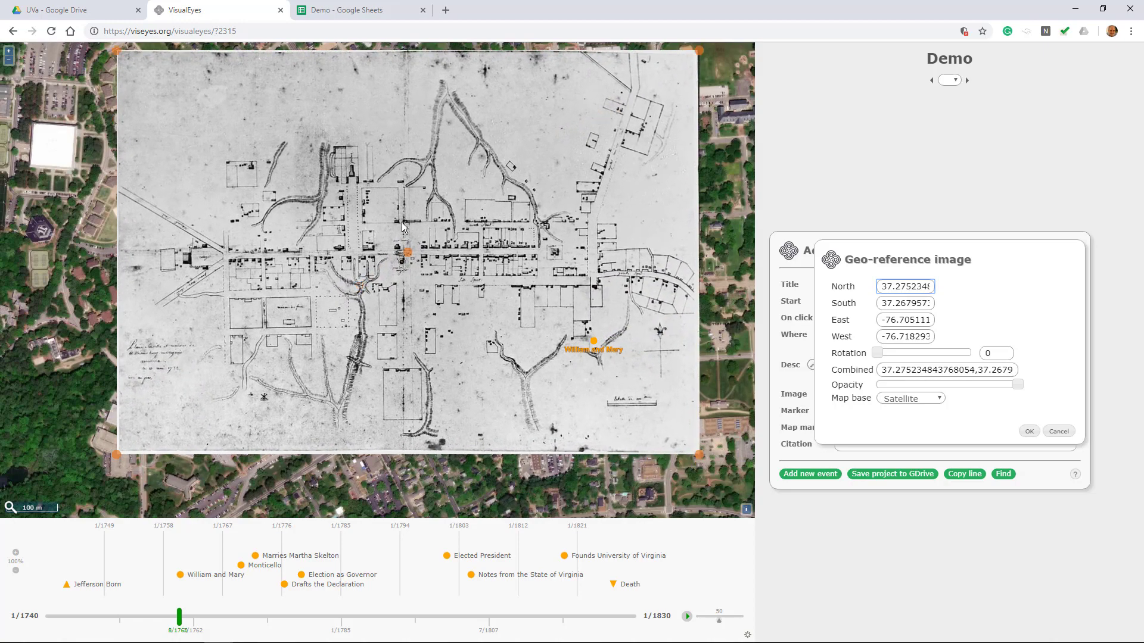
drag(408, 253, 424, 303)
mouse_move(1018, 385)
mouse_down()
mouse_move(938, 385)
mouse_move(1019, 386)
mouse_up()
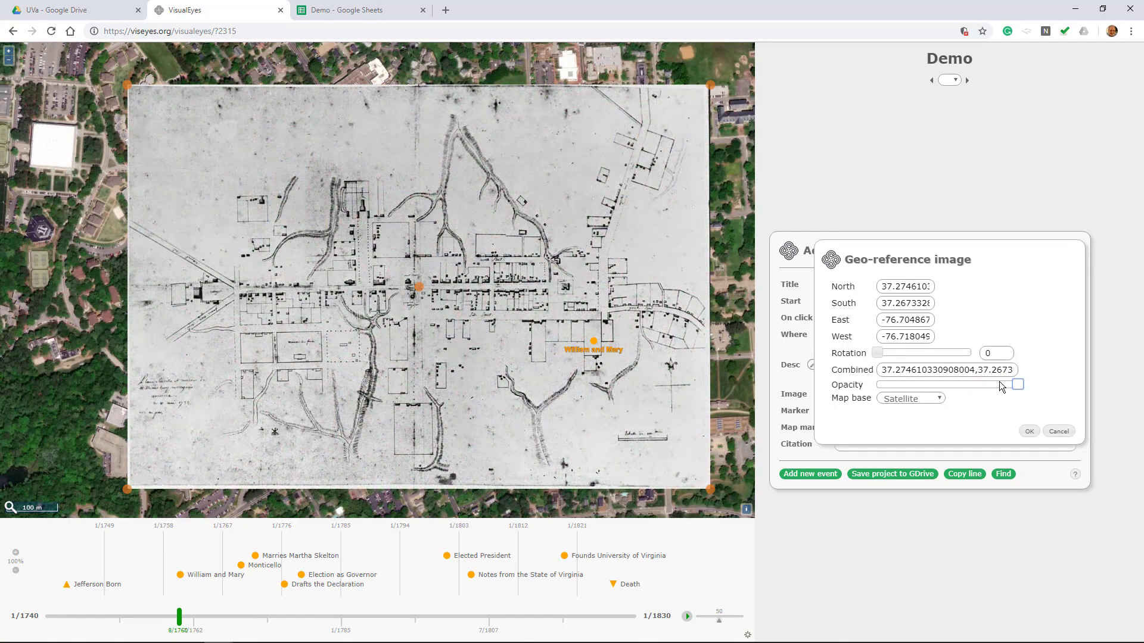
mouse_move(877, 352)
mouse_down()
mouse_move(889, 353)
mouse_move(866, 357)
mouse_up()
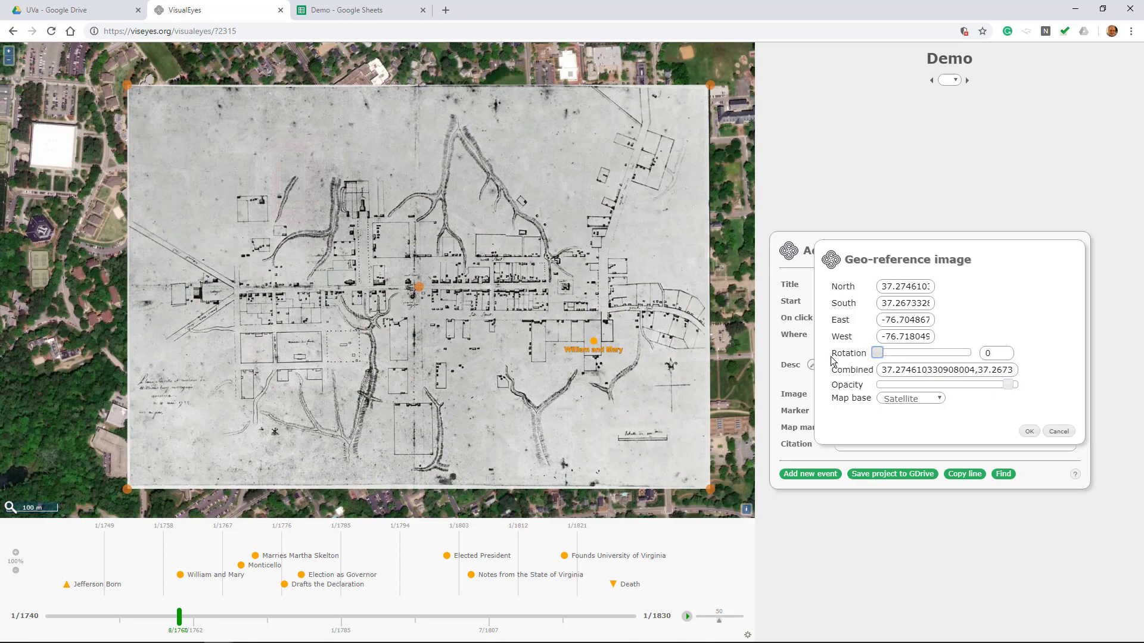
Try the Roadmap base, then set full opacity on Satellite and confirm the georeference
click(937, 399)
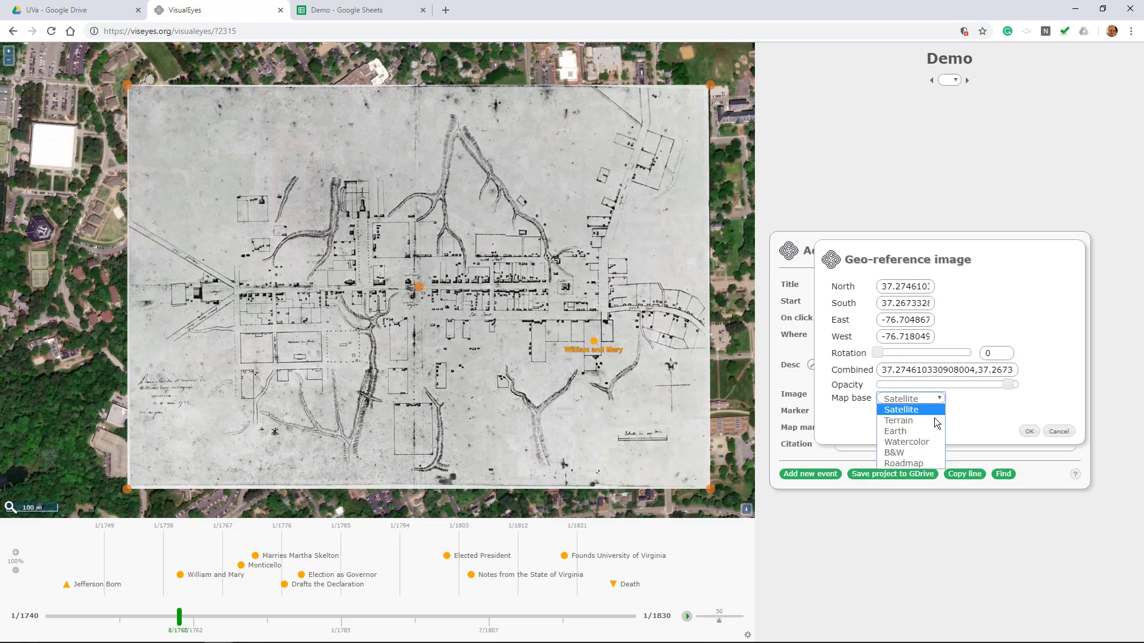
click(914, 464)
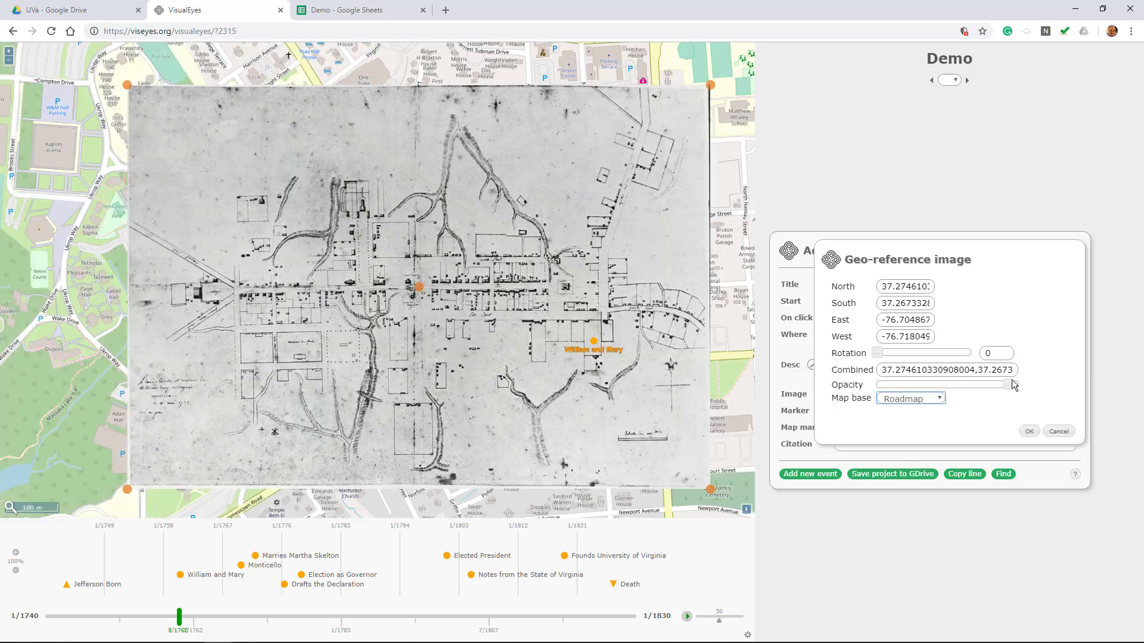
mouse_move(1006, 386)
mouse_down()
mouse_move(955, 393)
mouse_move(1007, 386)
mouse_up()
click(935, 399)
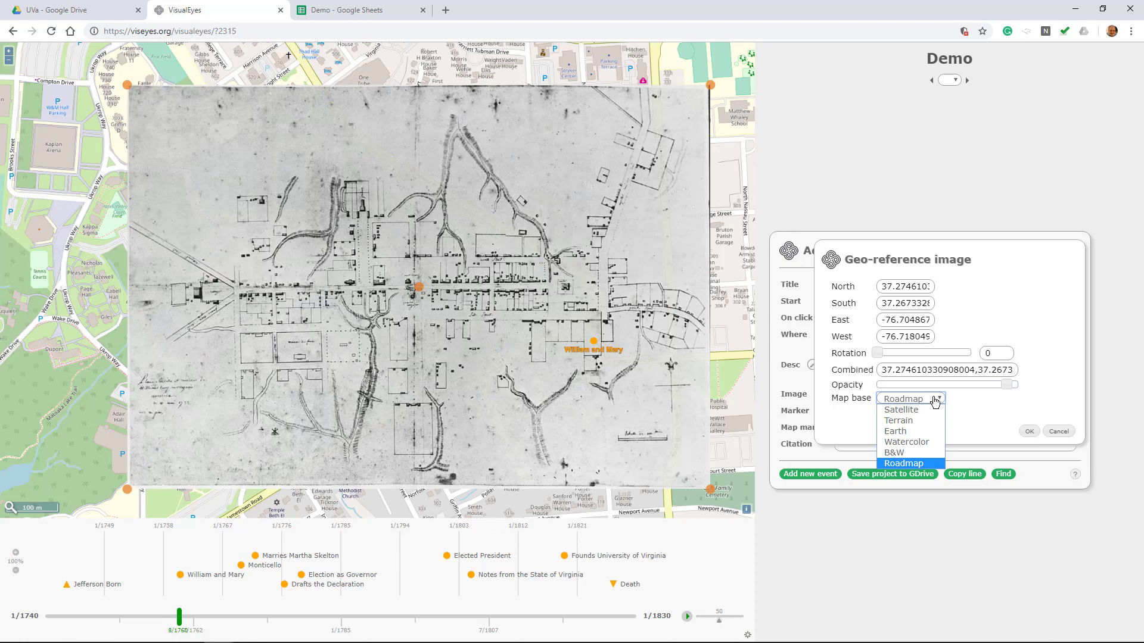
click(935, 410)
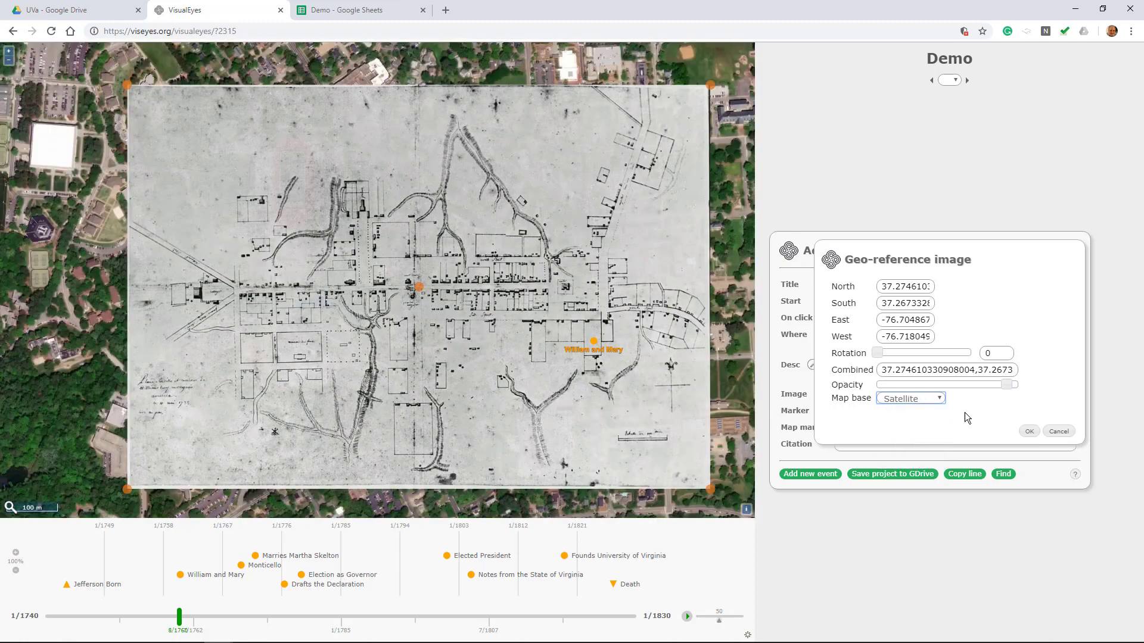
click(1030, 434)
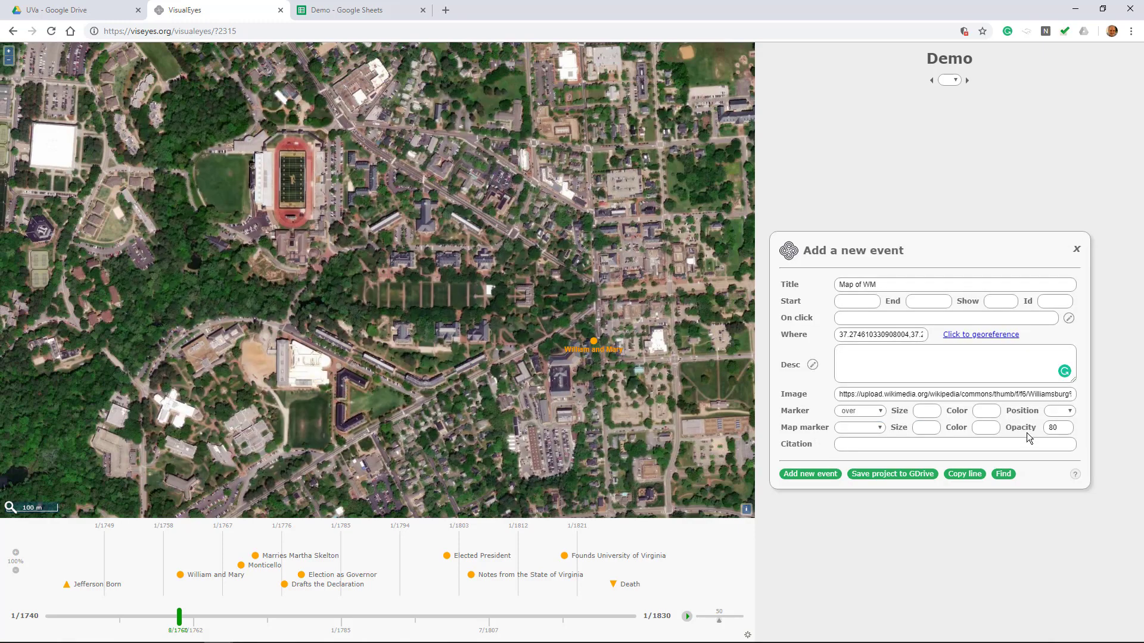
Set the Map of WM event's Id to mpmap and add the event to the project
click(1048, 301)
text(wmpa1)
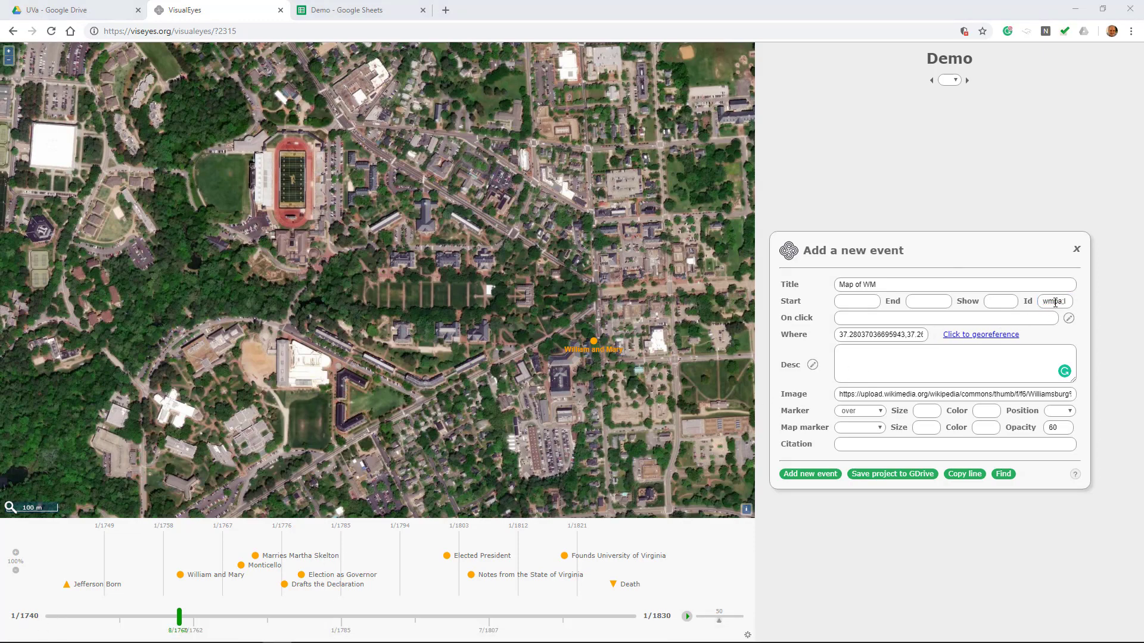
drag(1049, 302, 1078, 309)
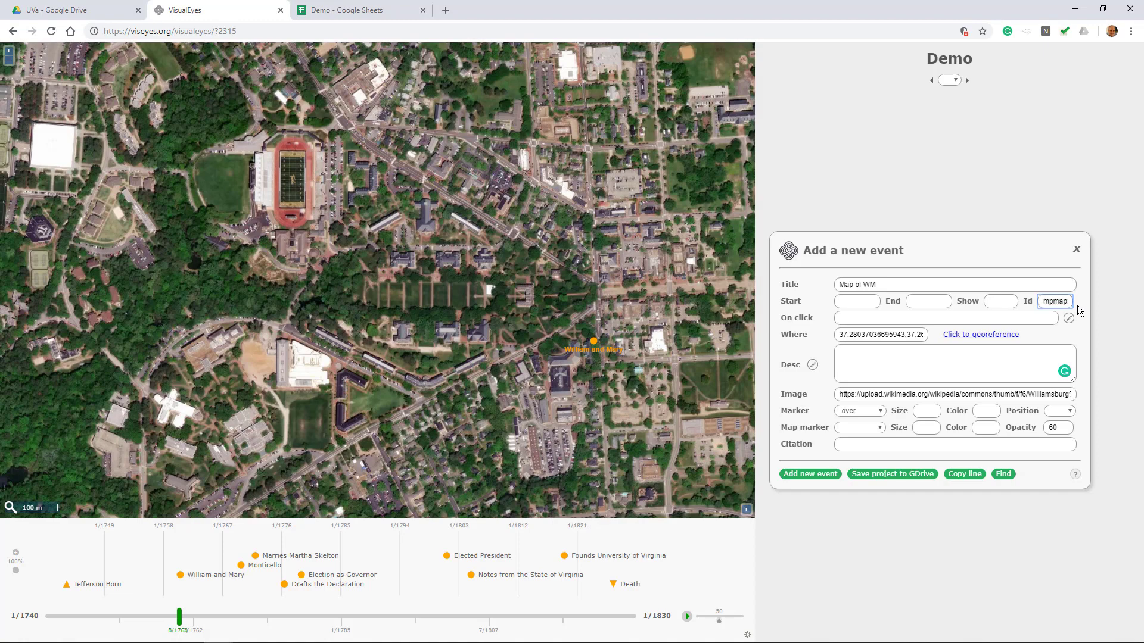
click(811, 475)
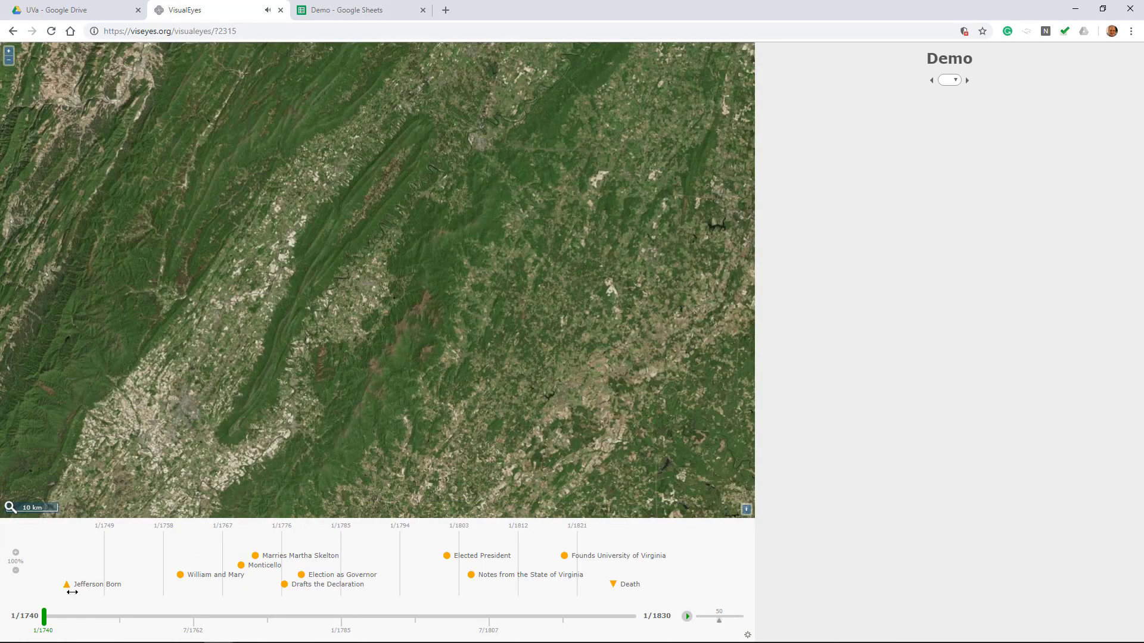
click(183, 575)
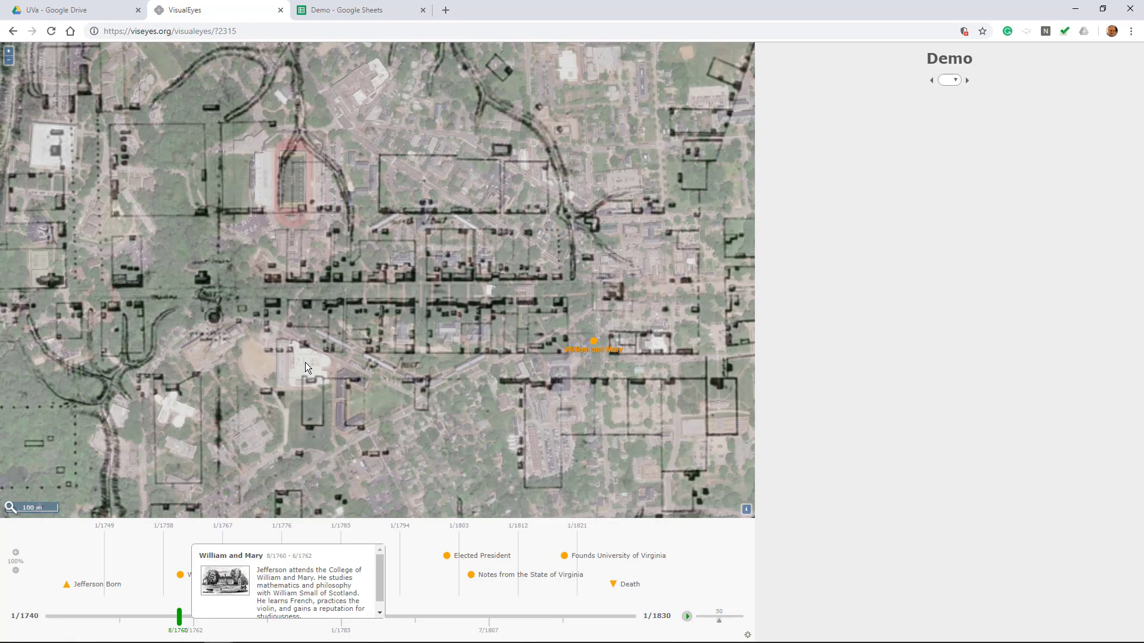
scroll(307, 363, down, 3)
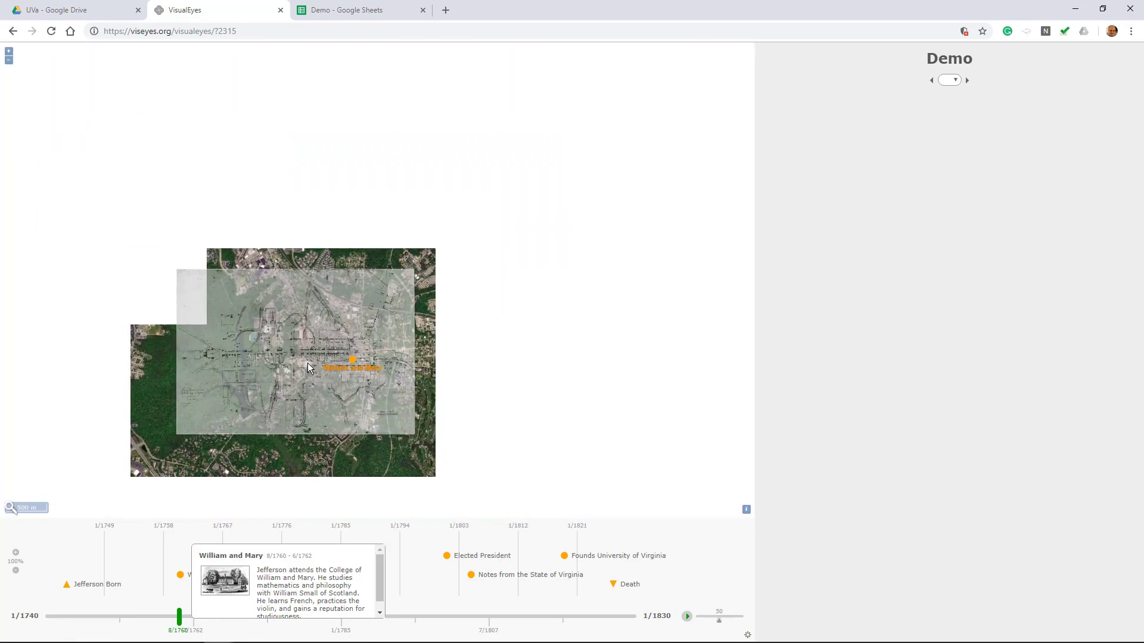
scroll(307, 363, up, 2)
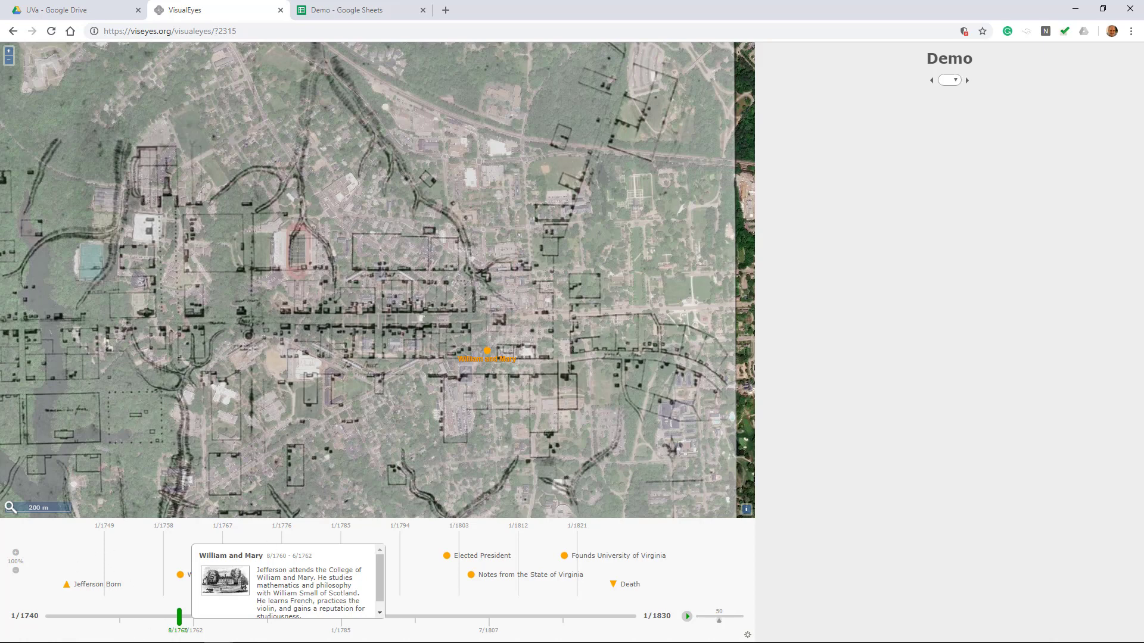
key(F5)
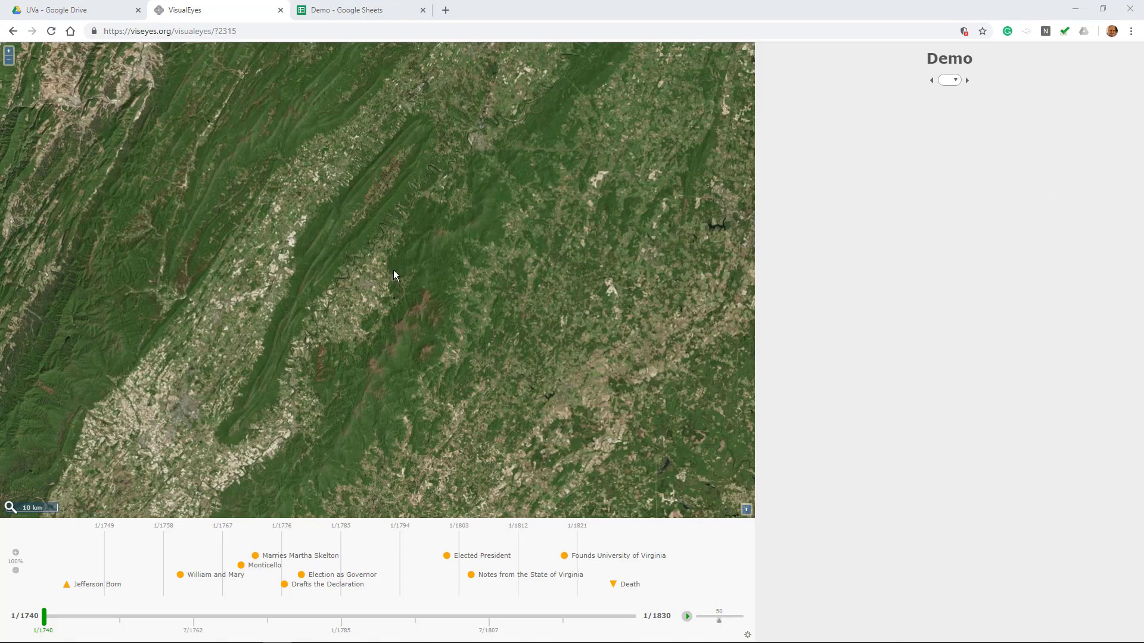
Start a new event titled 'My story' with Id st1
key(ctrl+e)
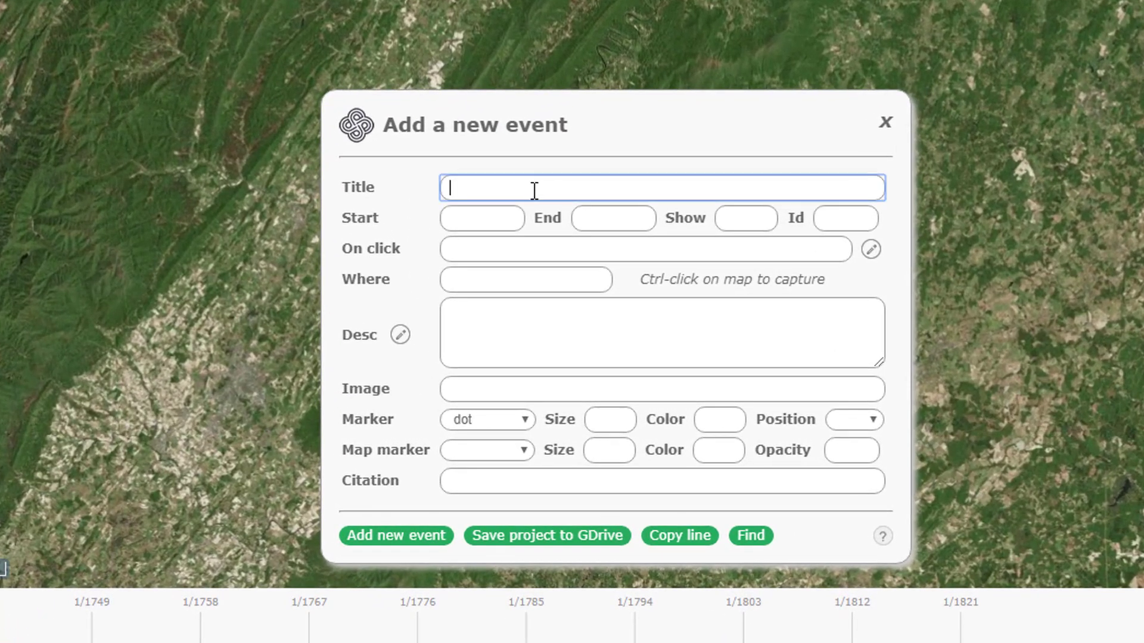
text(Mys storyu)
key(BackSpace)
key(BackSpace)
key(BackSpace)
key(BackSpace)
key(BackSpace)
key(BackSpace)
key(BackSpace)
key(BackSpace)
text(story)
click(841, 226)
text(st1)
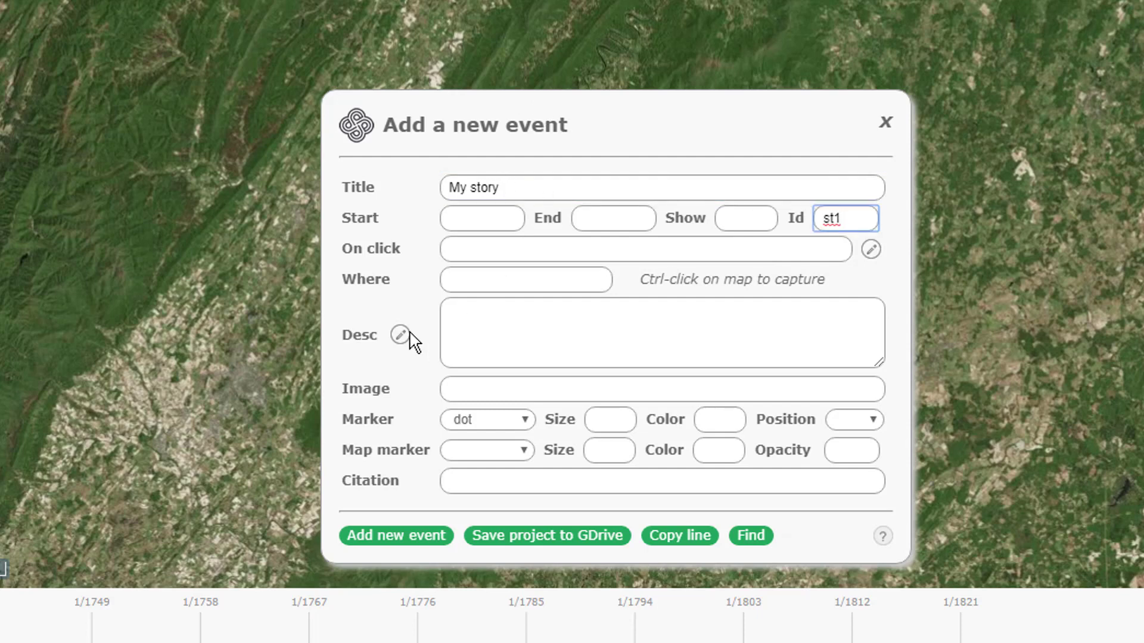
Give the event a story marker and open its description editor
click(524, 422)
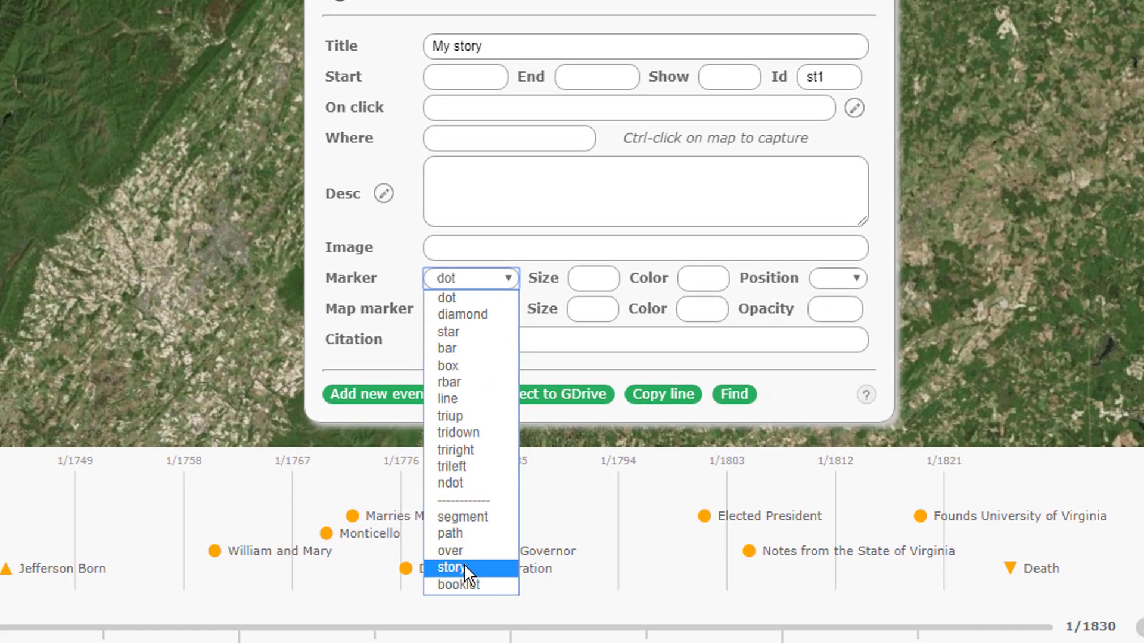
click(463, 563)
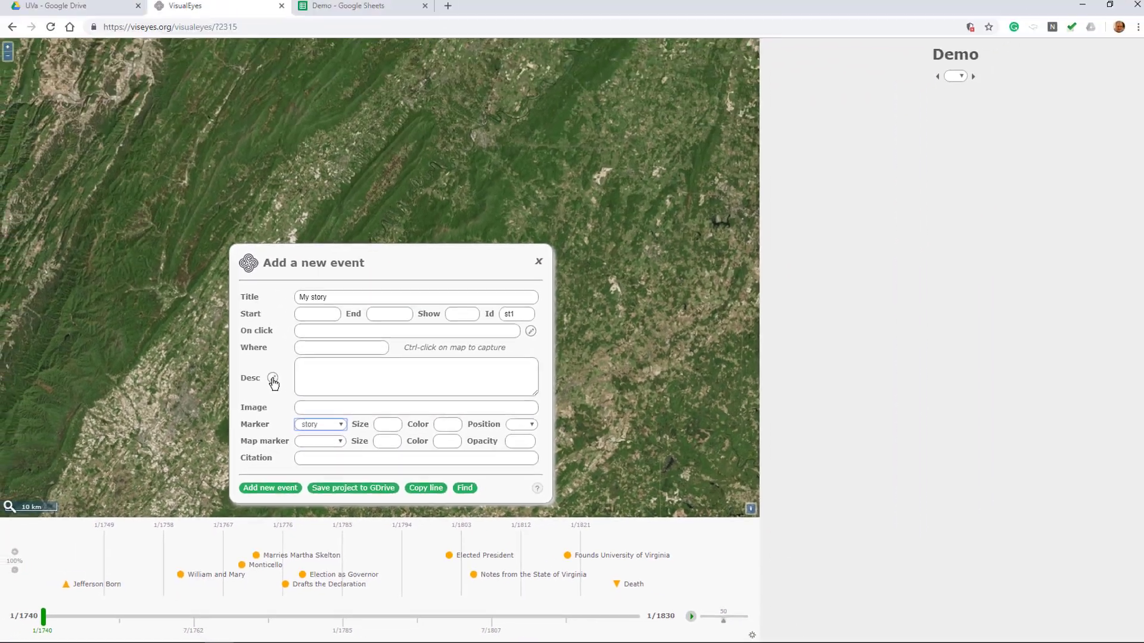
click(348, 253)
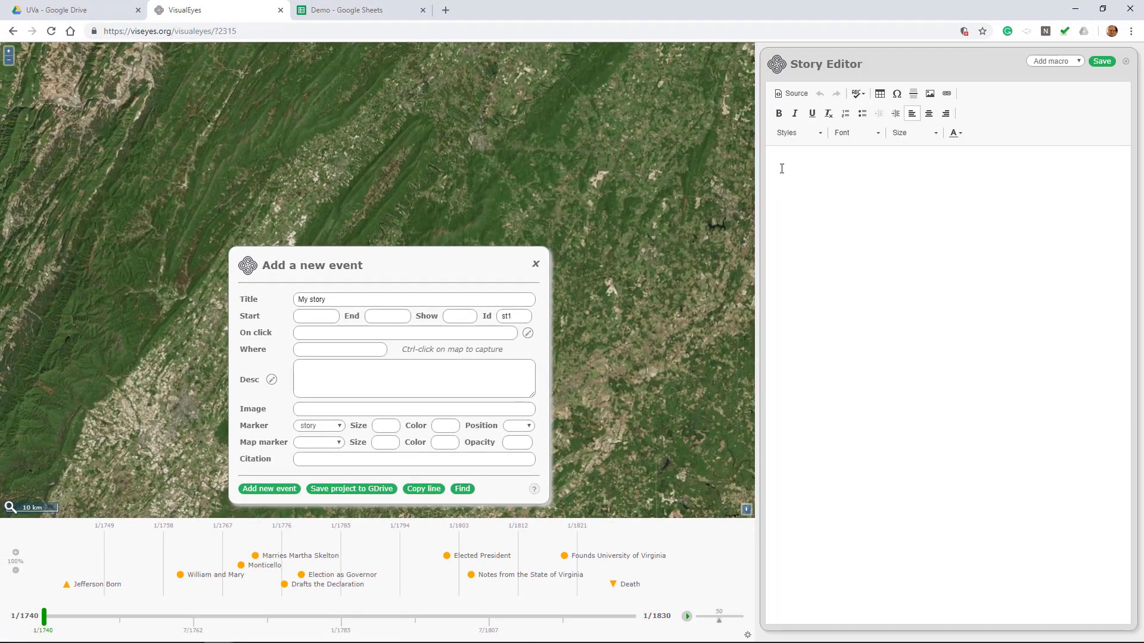
Write 'Hello!' as the description in red, size 48, save it, and add My story
text(Hello!)
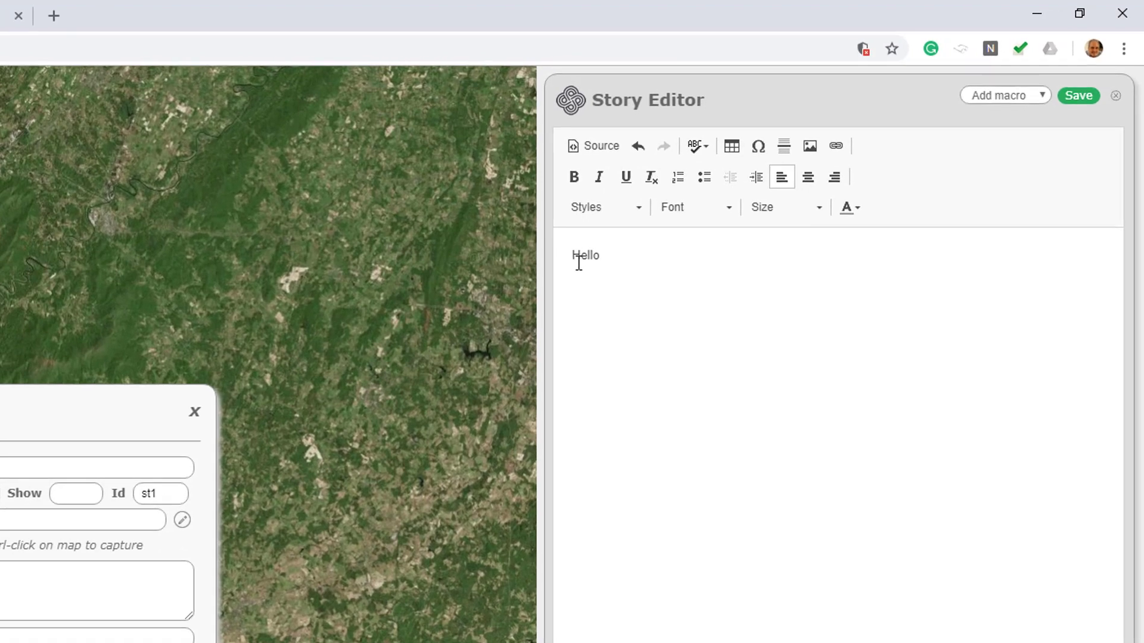
drag(621, 263, 512, 251)
click(864, 209)
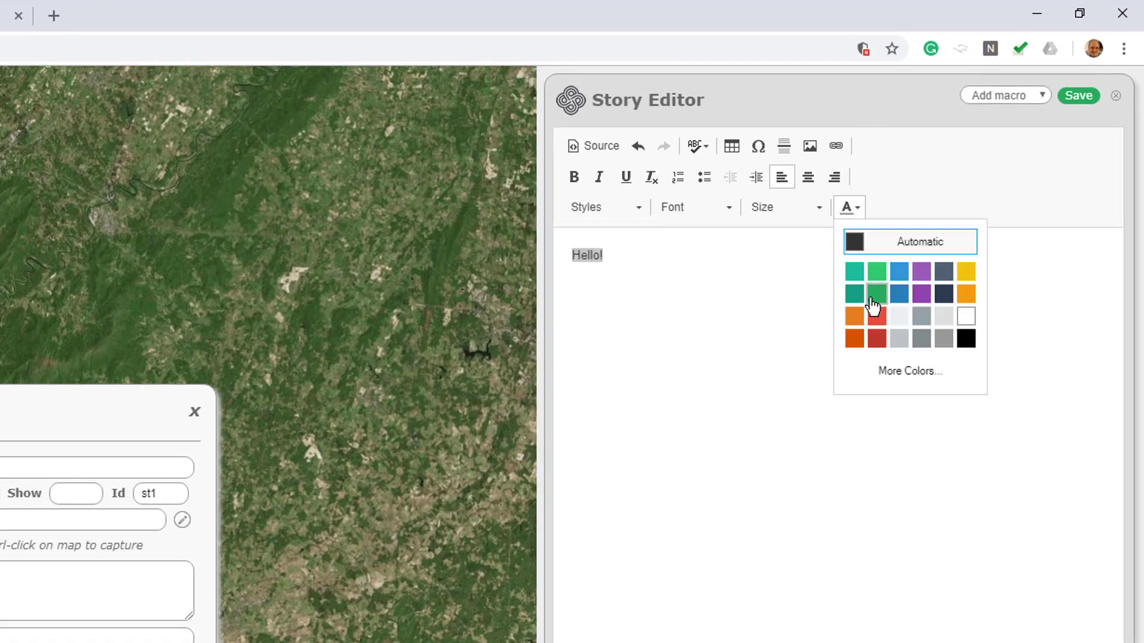
click(877, 335)
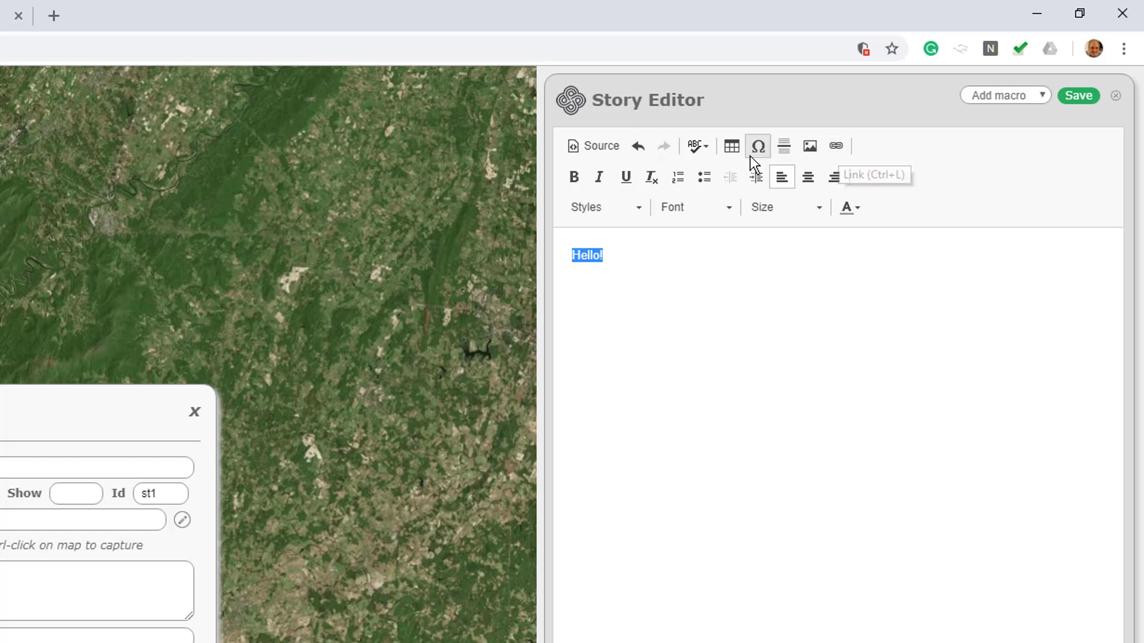
click(792, 217)
scroll(787, 352, down, 5)
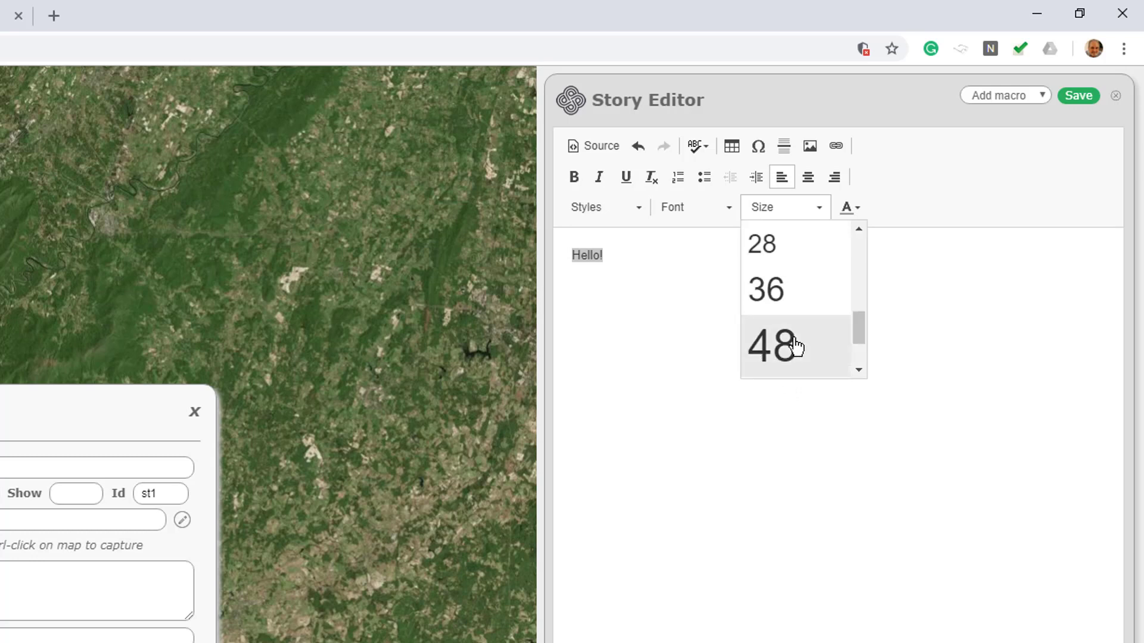
click(794, 350)
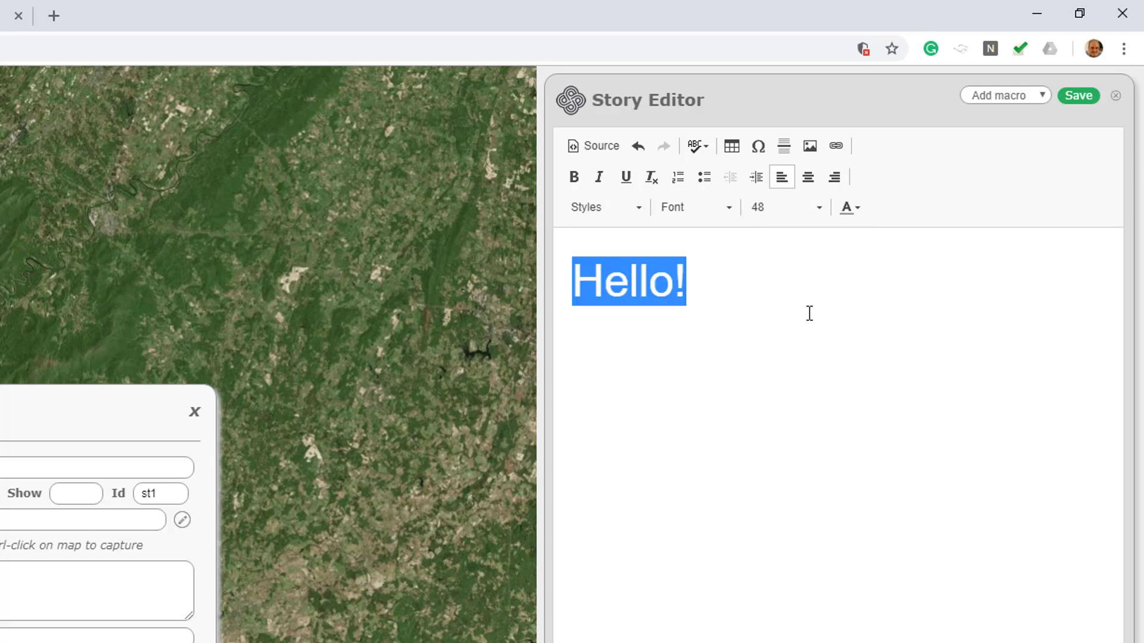
click(1077, 97)
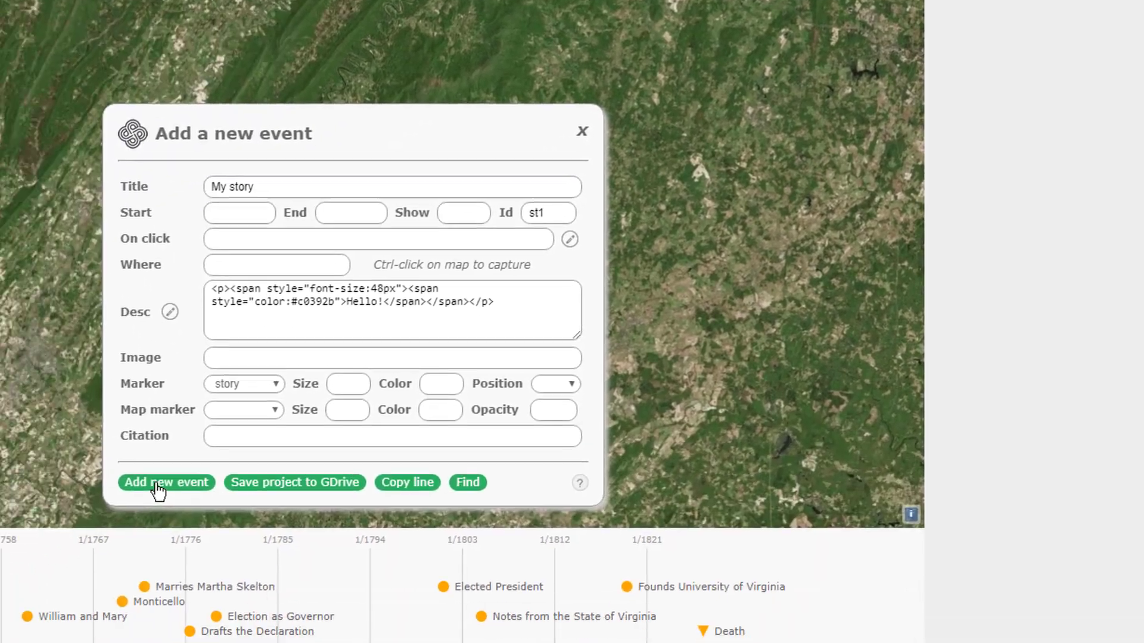
click(162, 480)
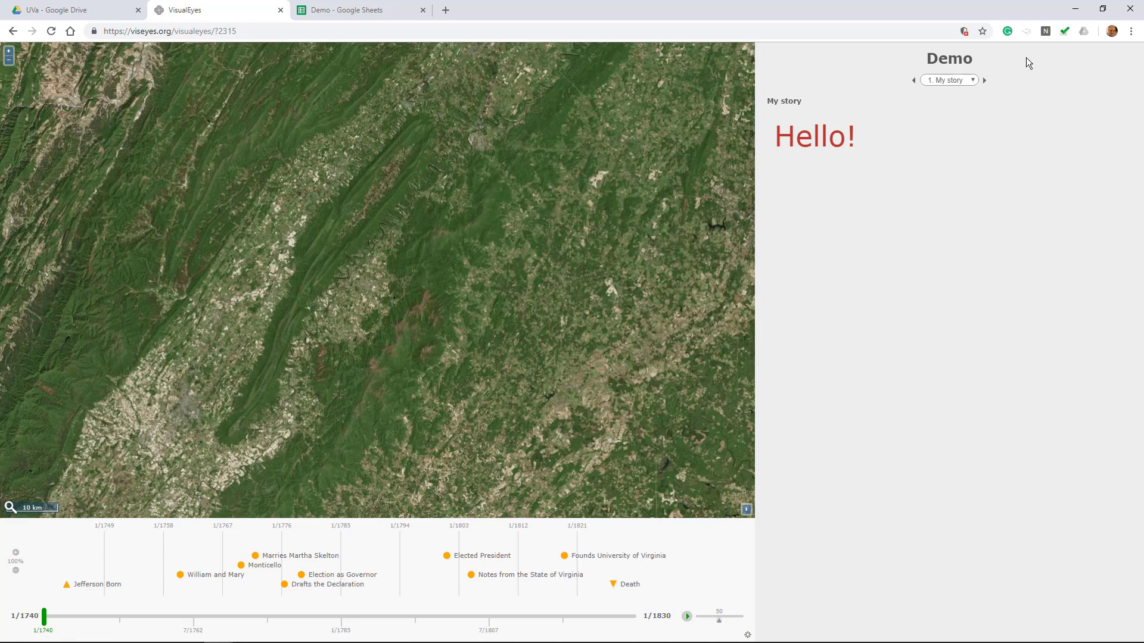
Open My story's editor, close it unchanged, then start a blank new-event form at its Title field
double_click(887, 144)
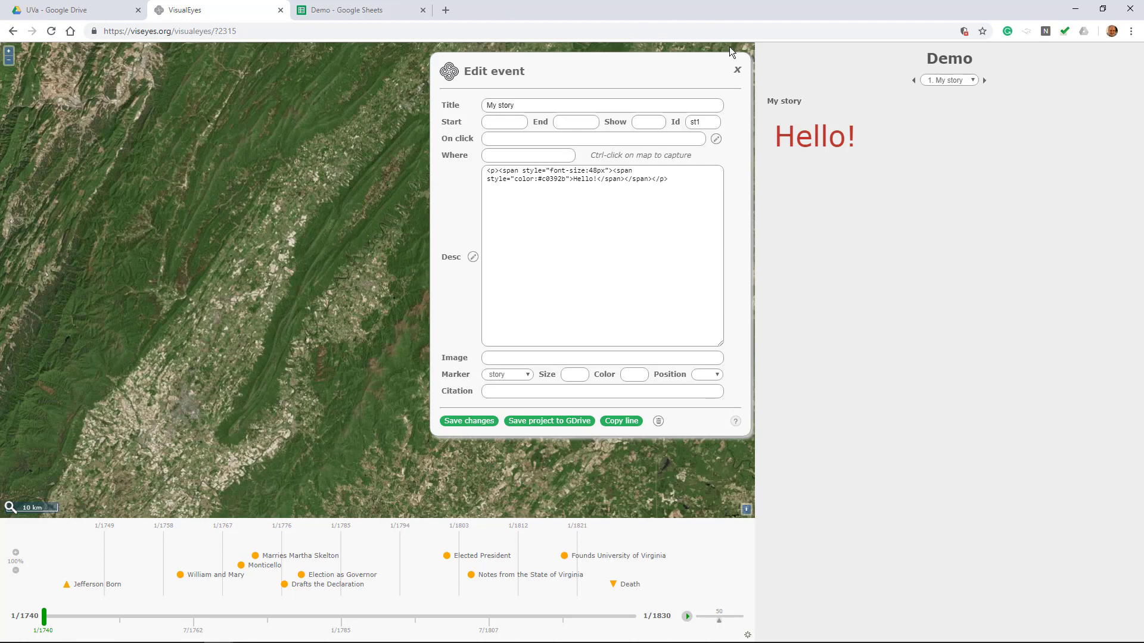
click(737, 70)
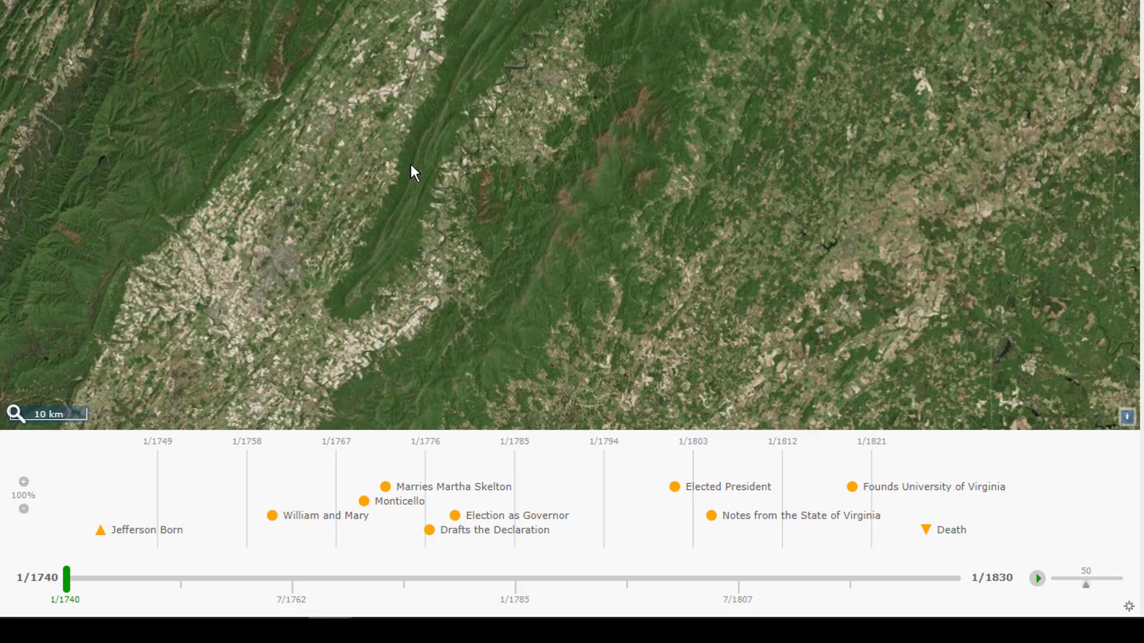
click(460, 141)
click(490, 95)
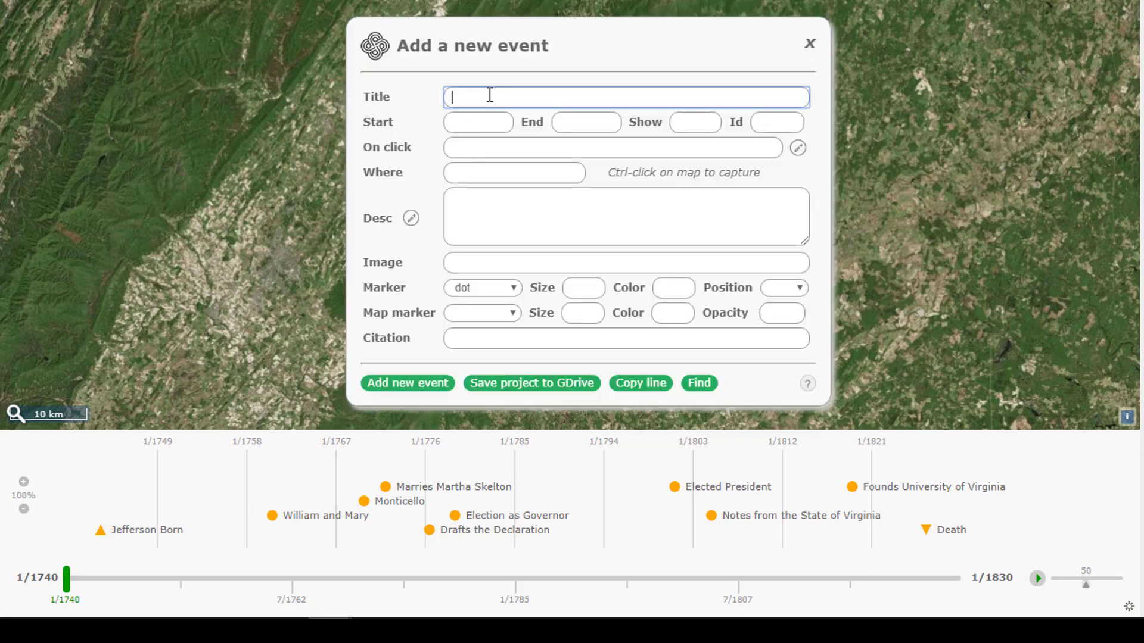
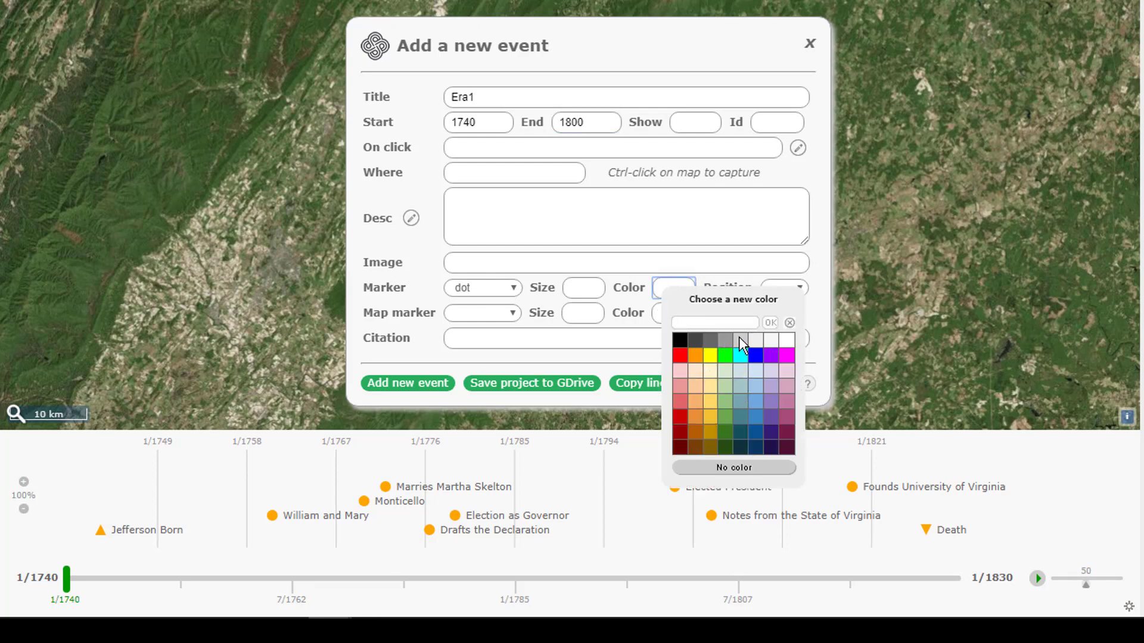
Add Era1 as a light grey segment marker and zoom the timeline to its 1740–1800 span
click(740, 339)
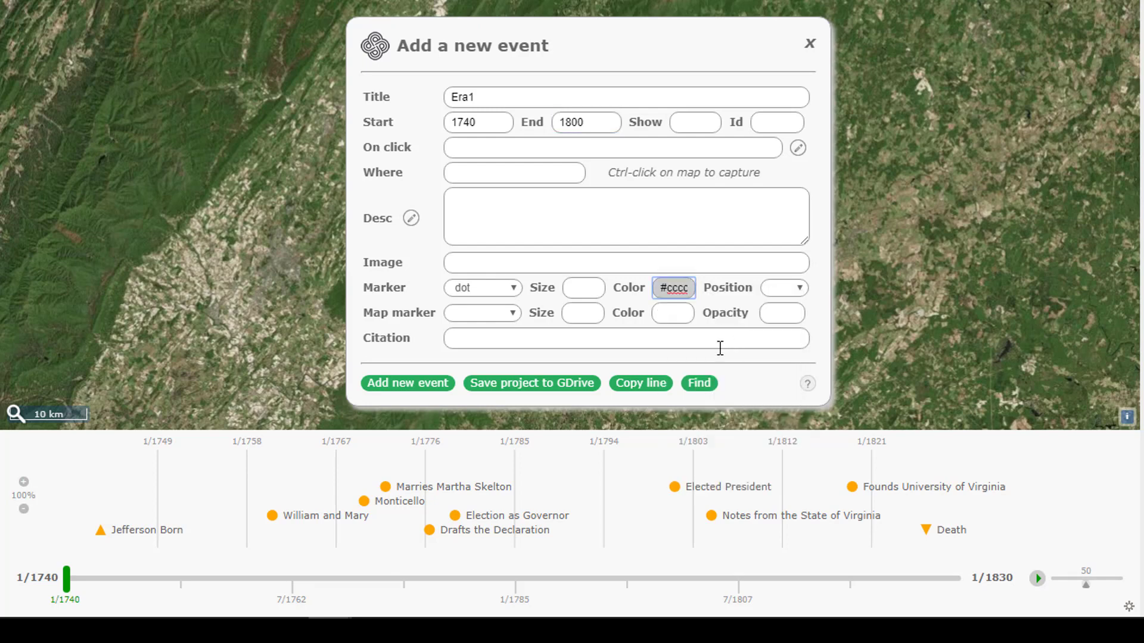
click(513, 288)
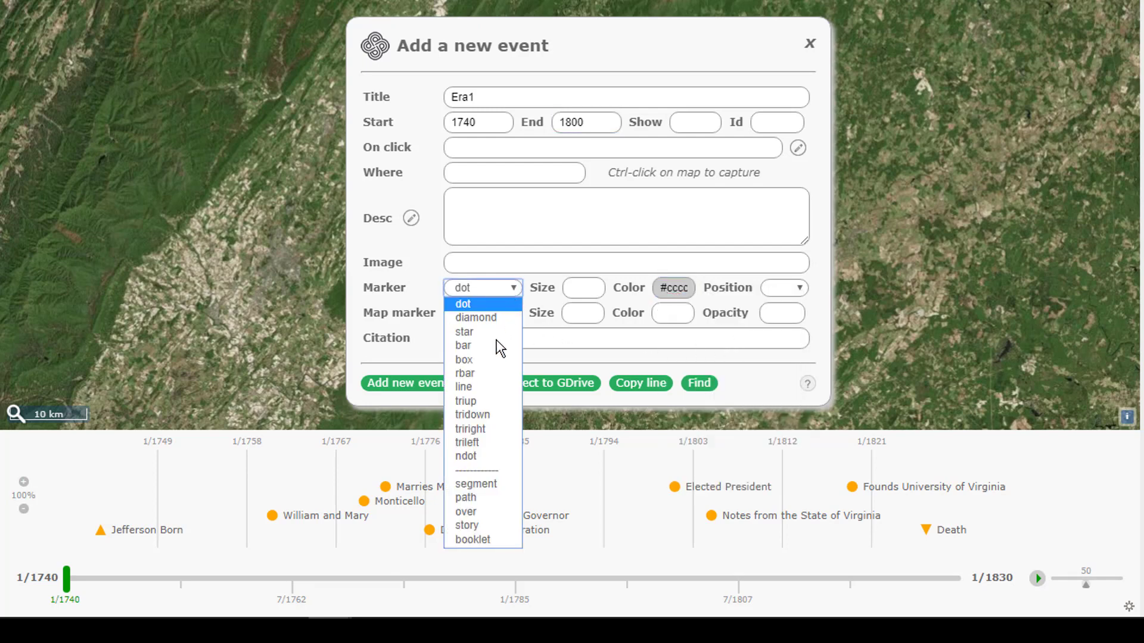
click(462, 485)
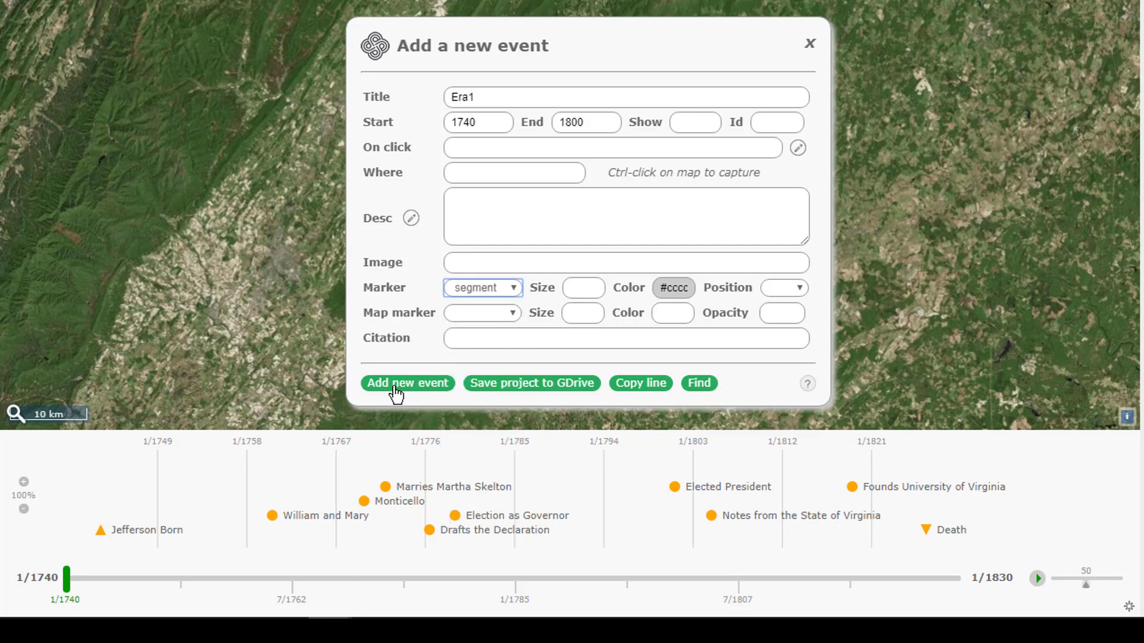
click(390, 384)
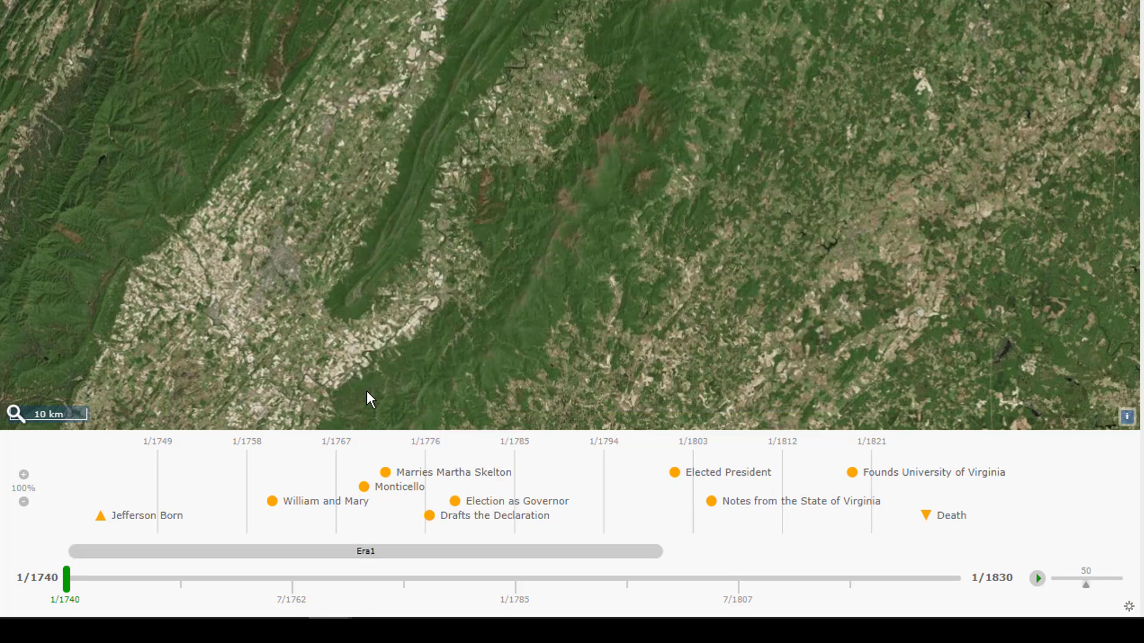
click(242, 557)
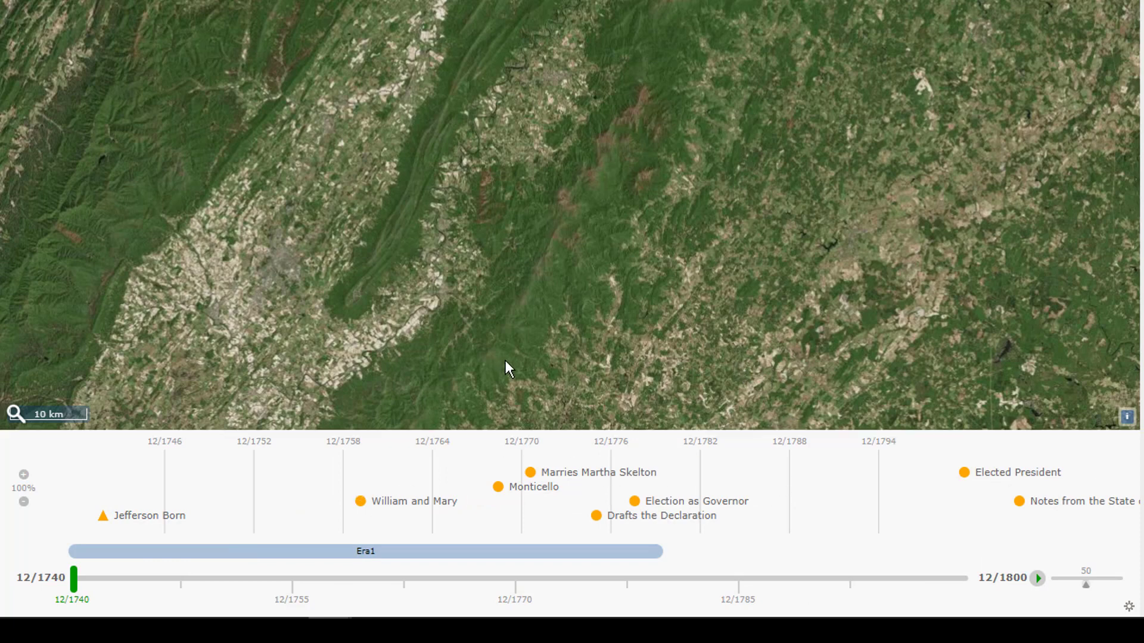
Start a new event titled 'Era 2' with a light grey segment marker
double_click(604, 311)
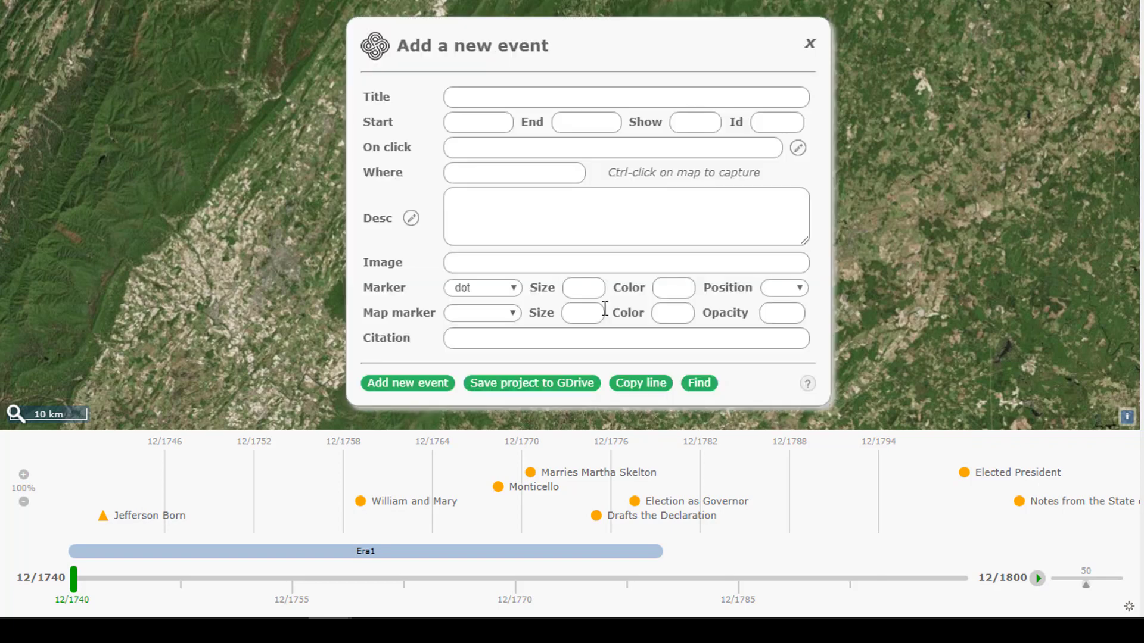
click(482, 105)
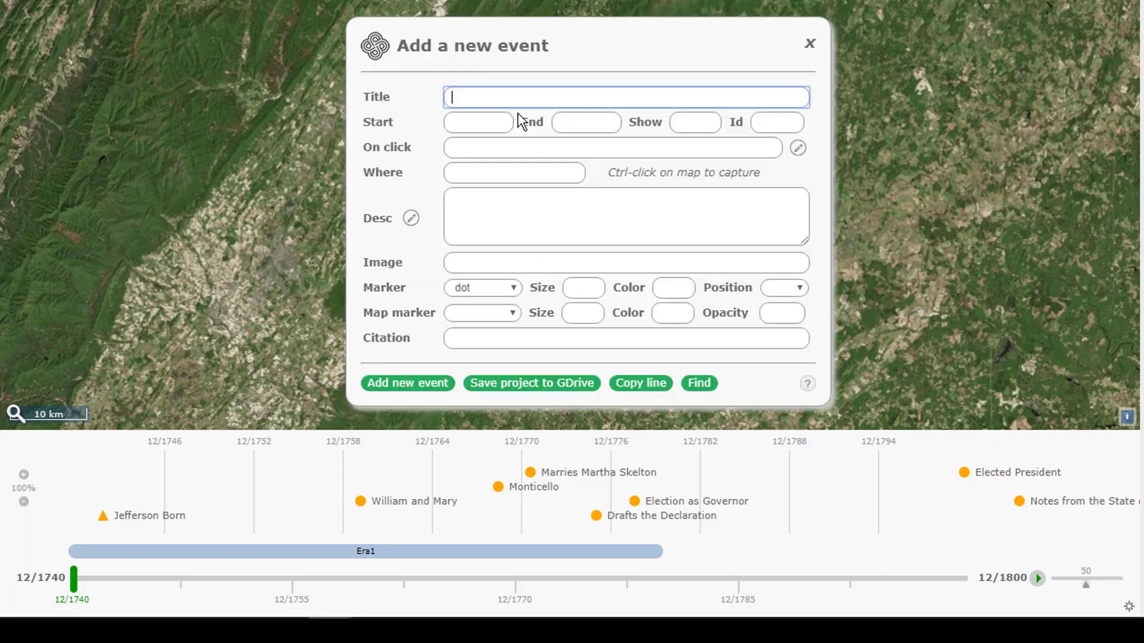
text(Era 2)
click(510, 292)
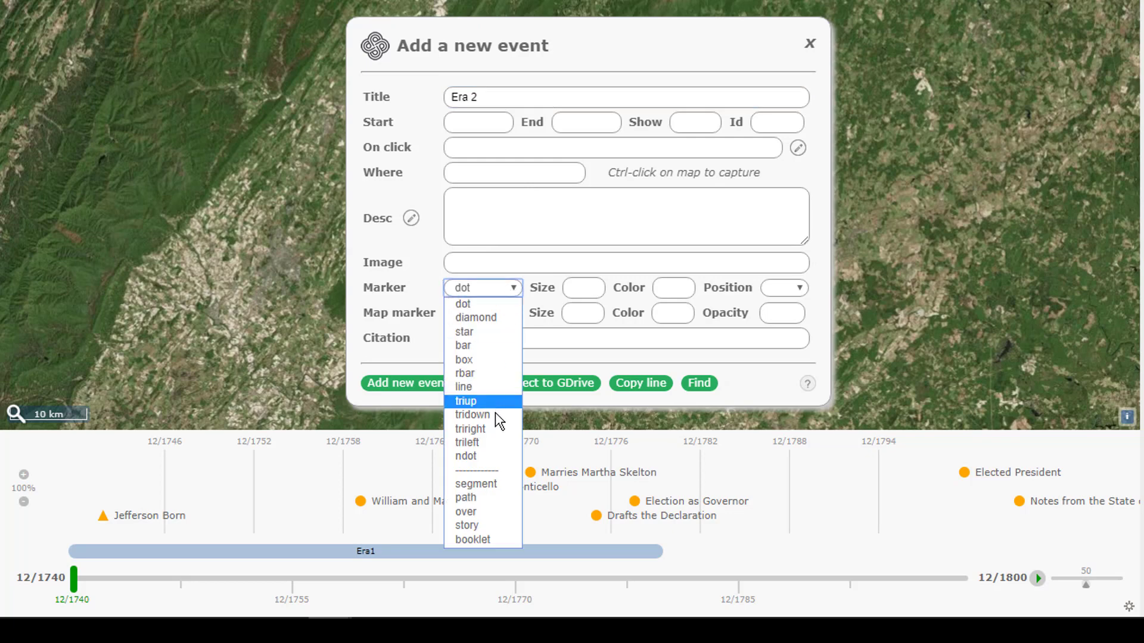
click(488, 481)
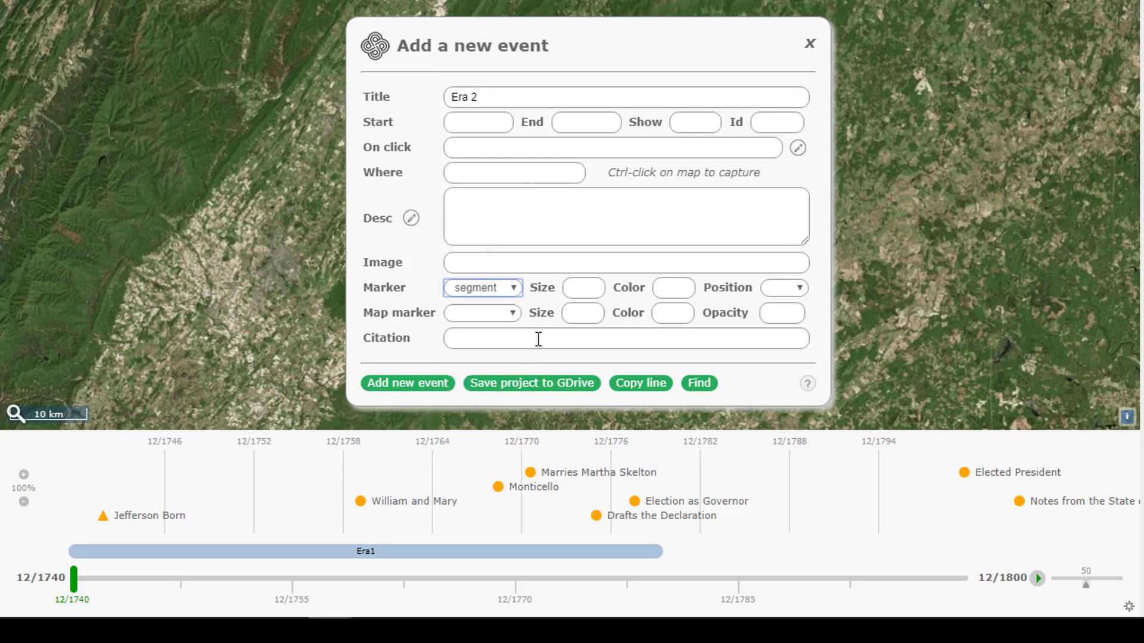
click(670, 287)
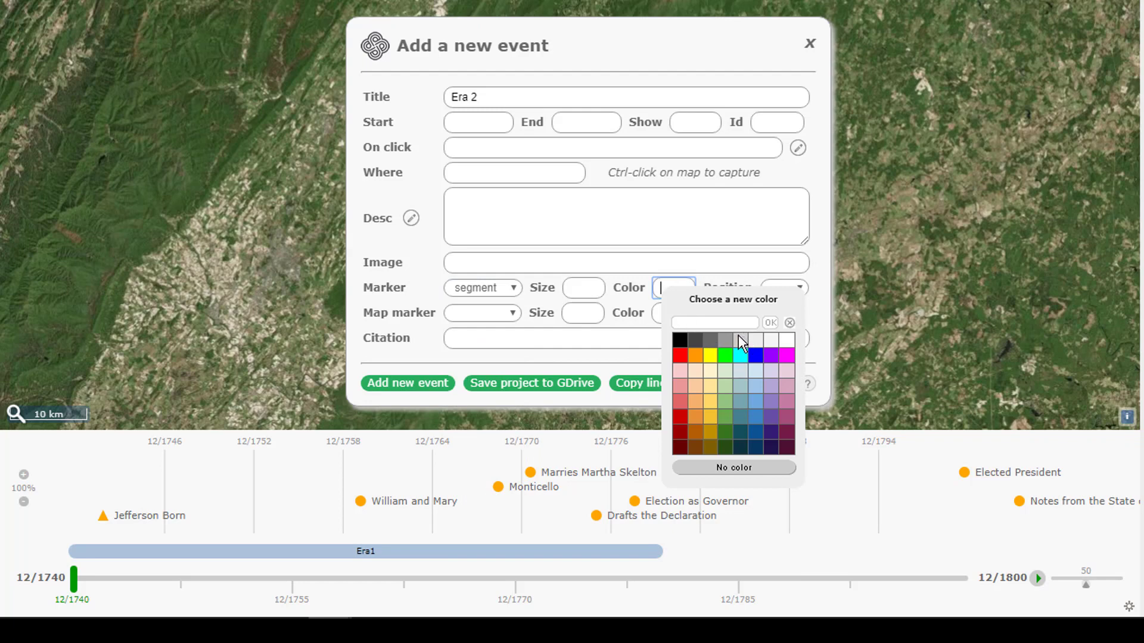
click(739, 336)
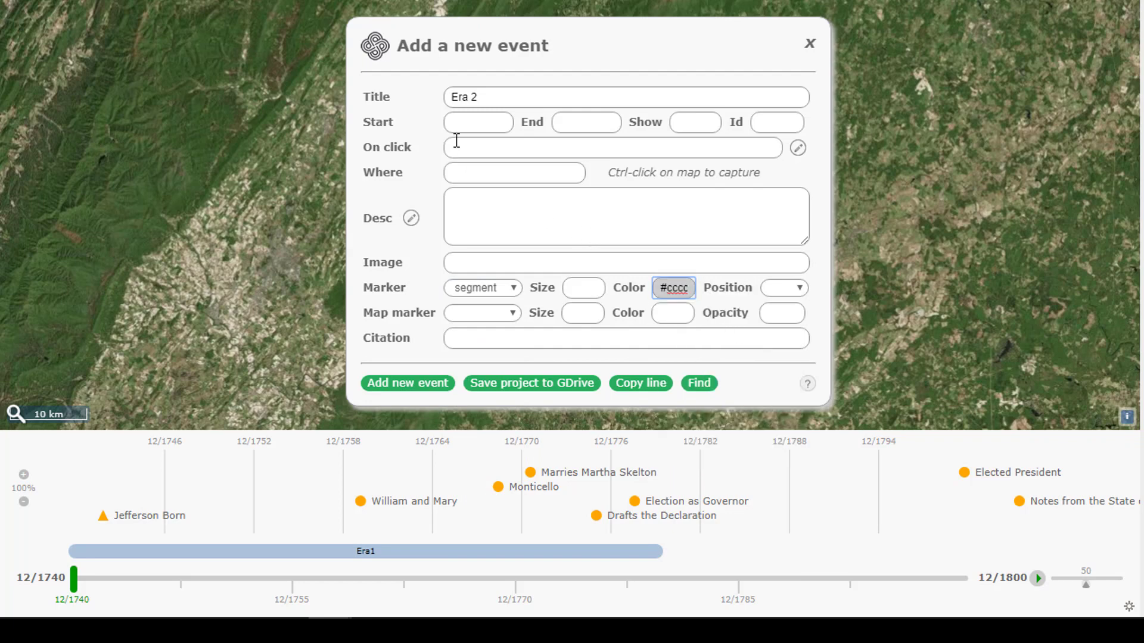
Give Era 2 a span from 1800 to 1825 and add it to the timeline
click(468, 124)
text(1800)
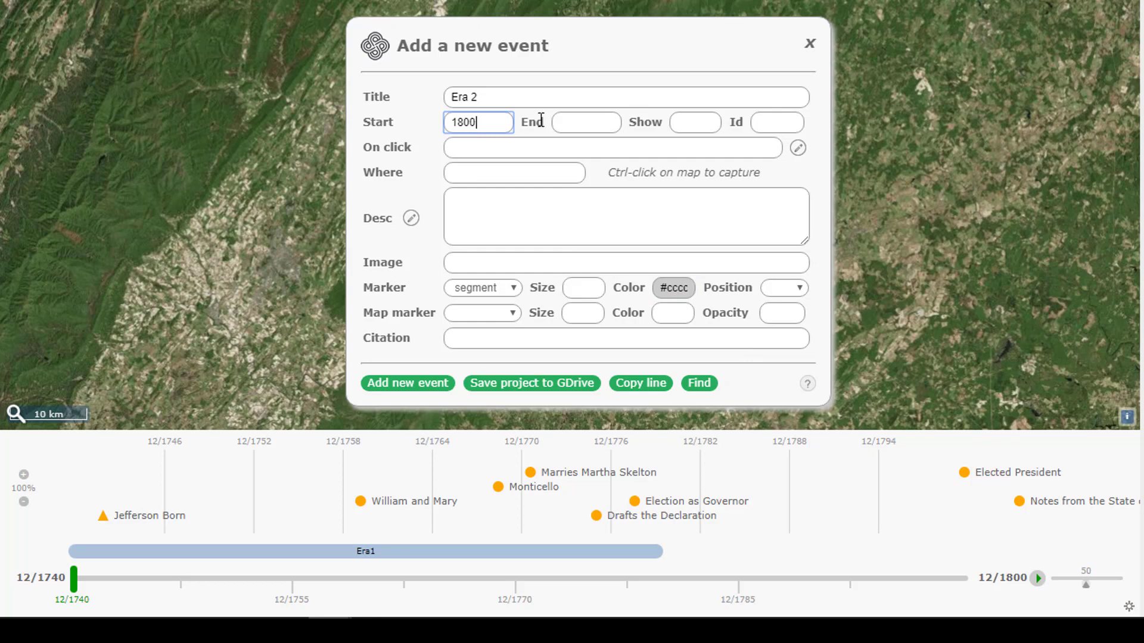
click(587, 123)
text(1)
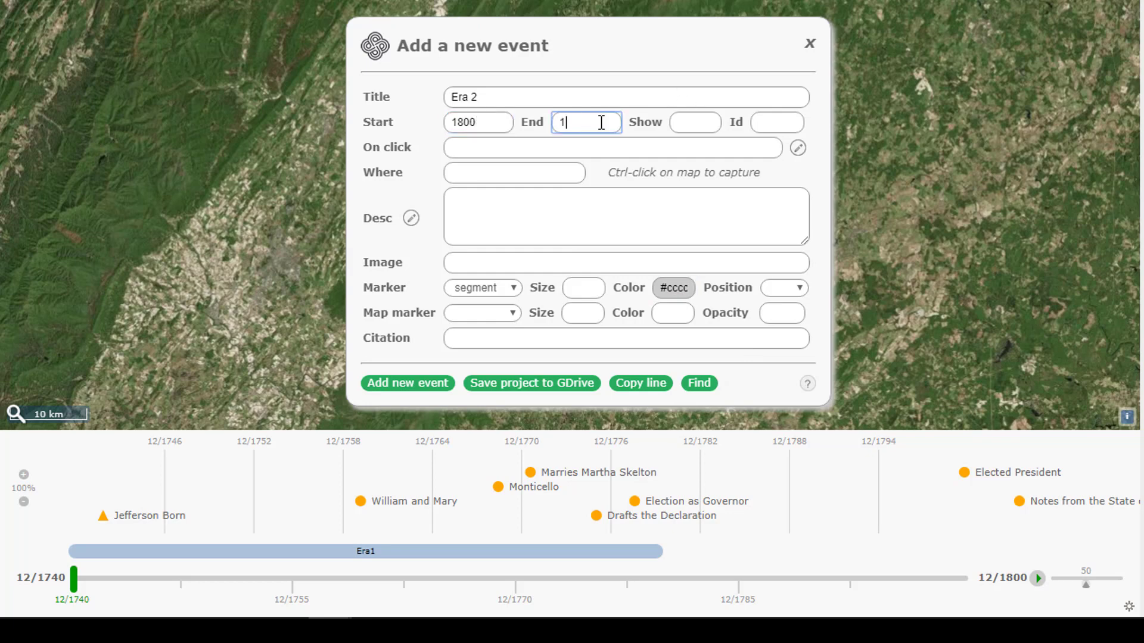
text(825)
click(426, 384)
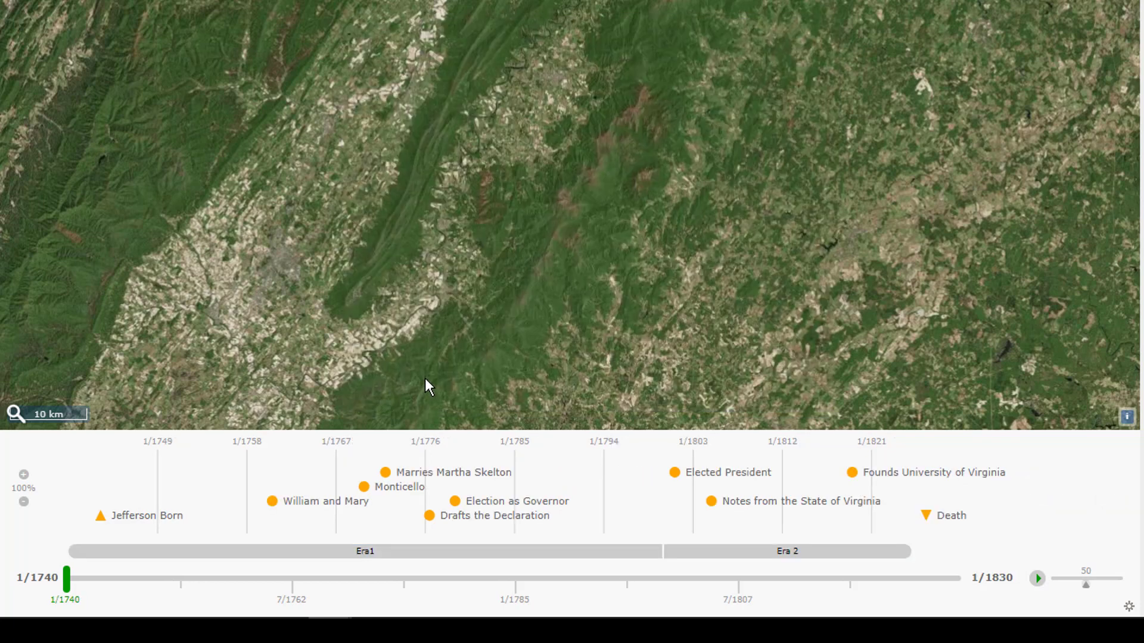
Compare the Era1 and Era 2 spans on the timeline, then open Era1's edit form
click(438, 555)
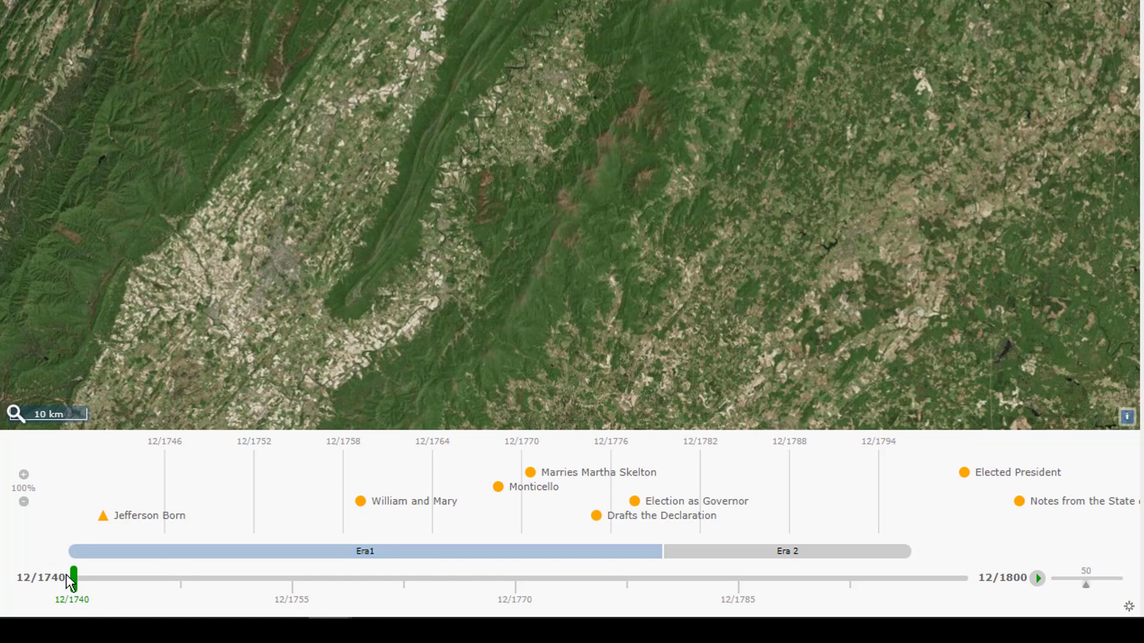
click(858, 552)
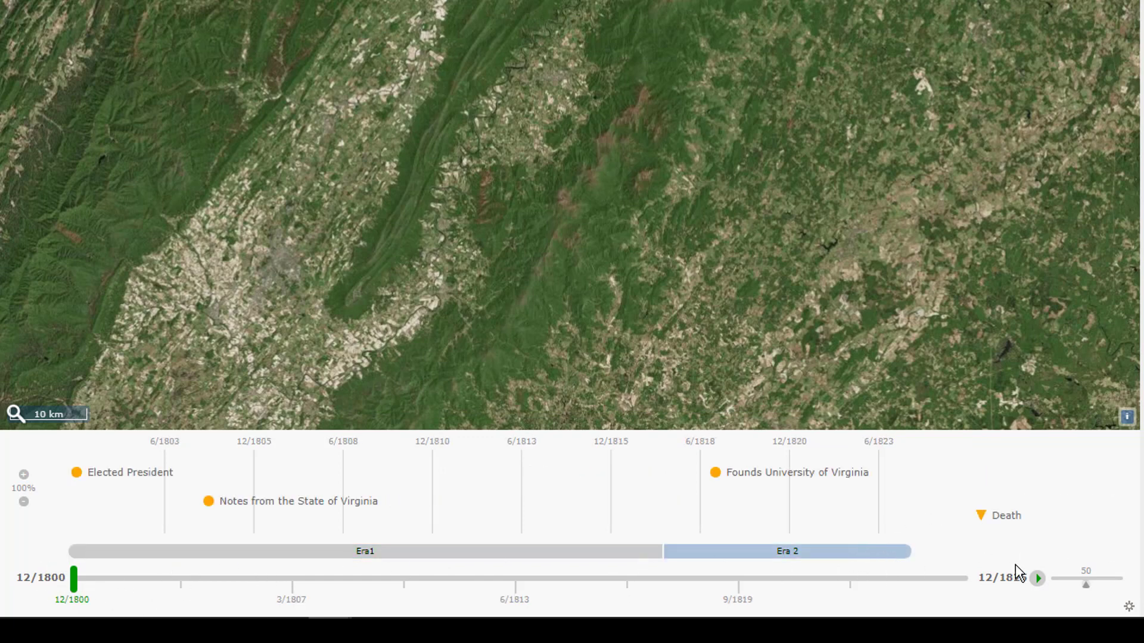
click(468, 558)
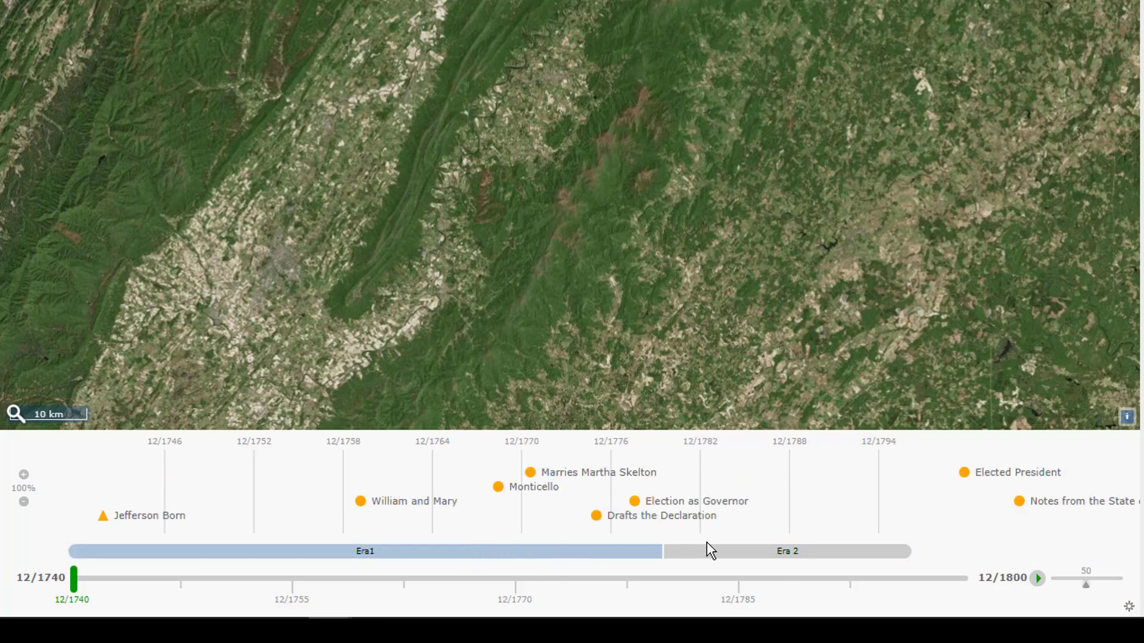
click(737, 553)
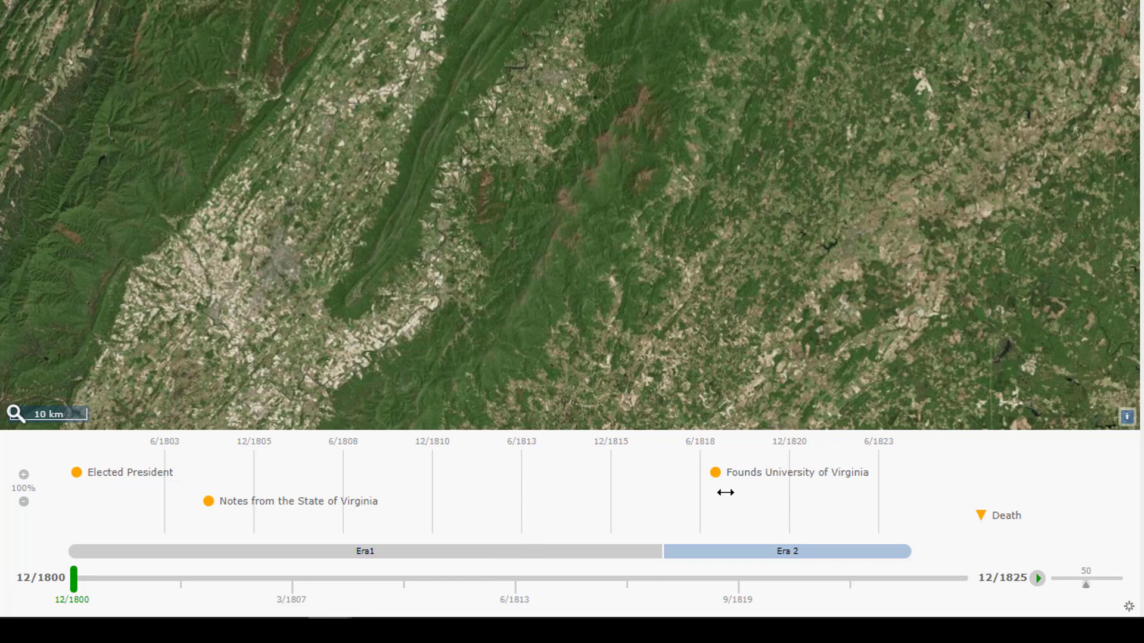
double_click(550, 560)
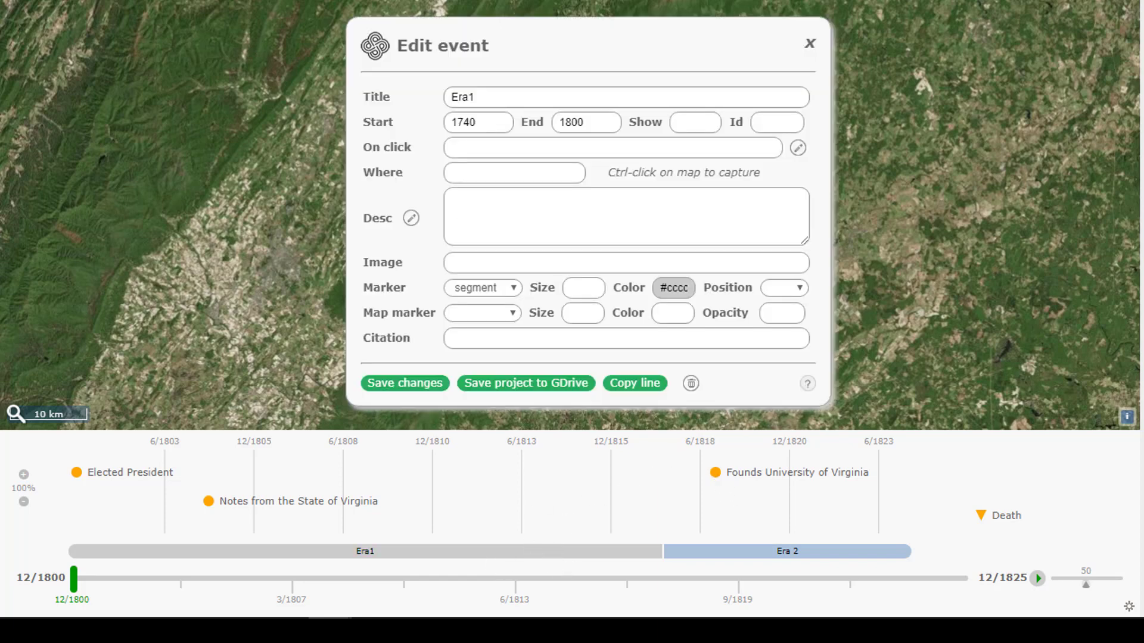
Set Era1's on-click action to the current map view, save, and test it on the timeline
click(799, 151)
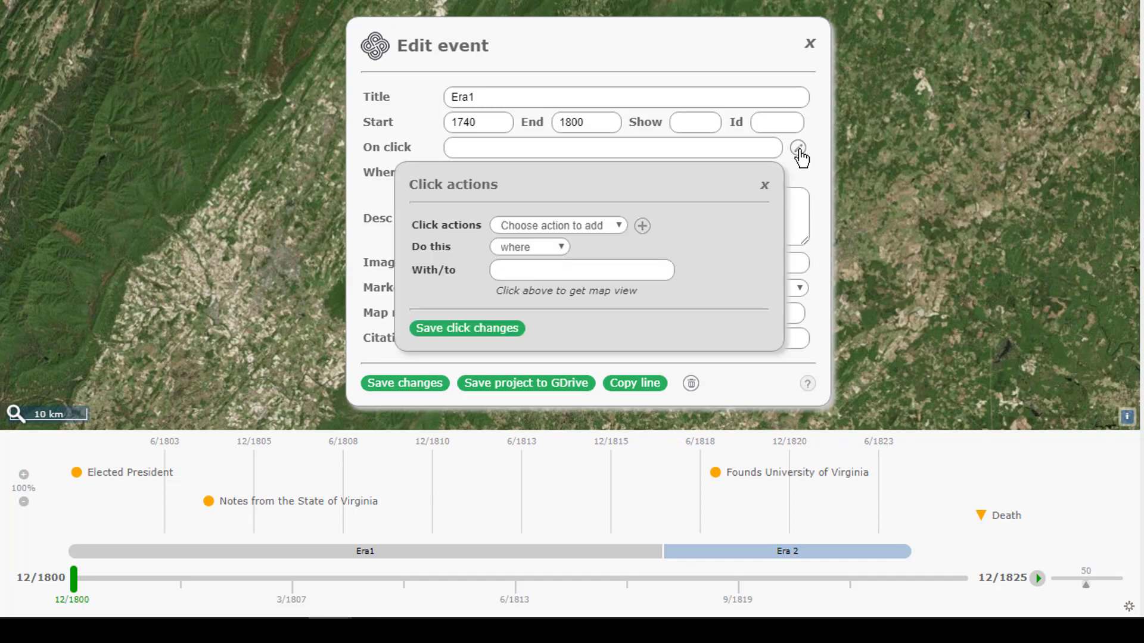
scroll(179, 215, up, 3)
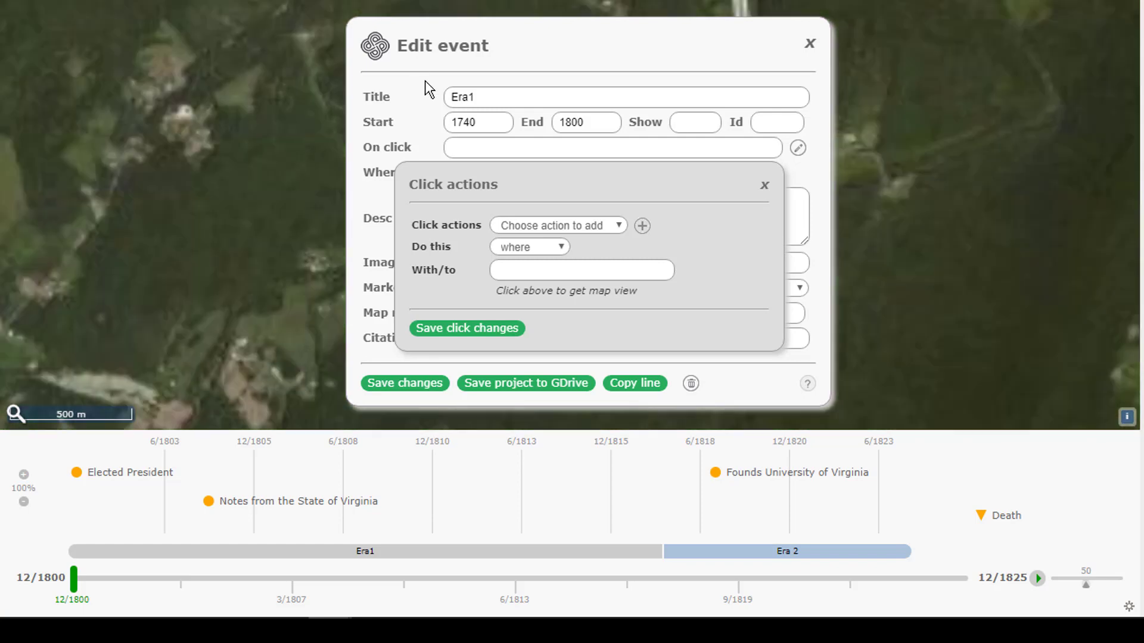
click(517, 270)
click(455, 331)
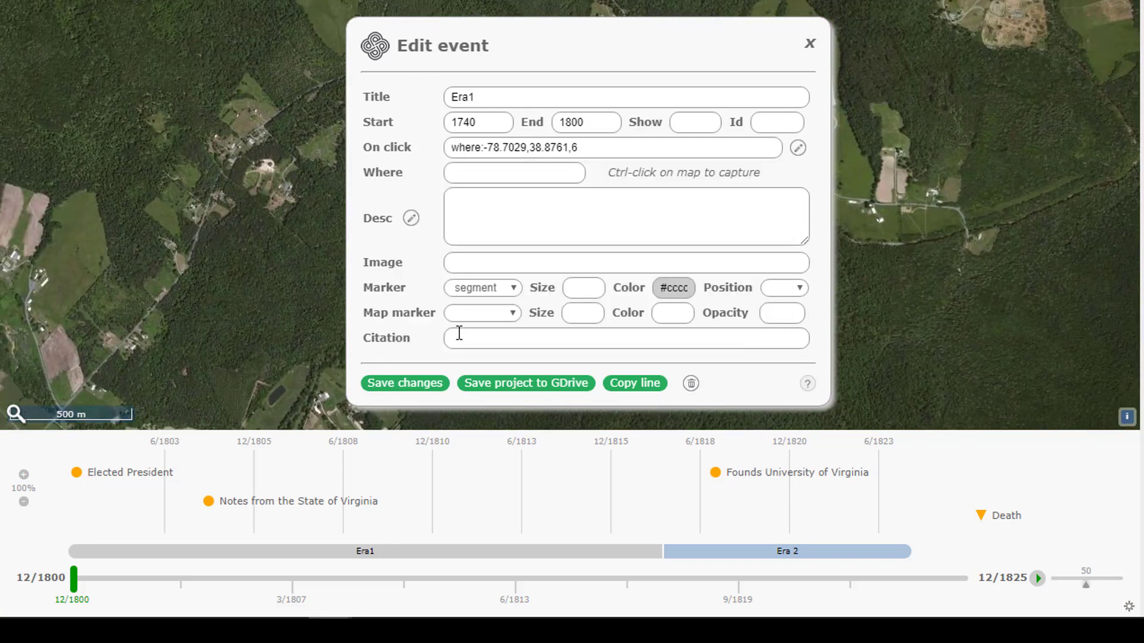
click(418, 383)
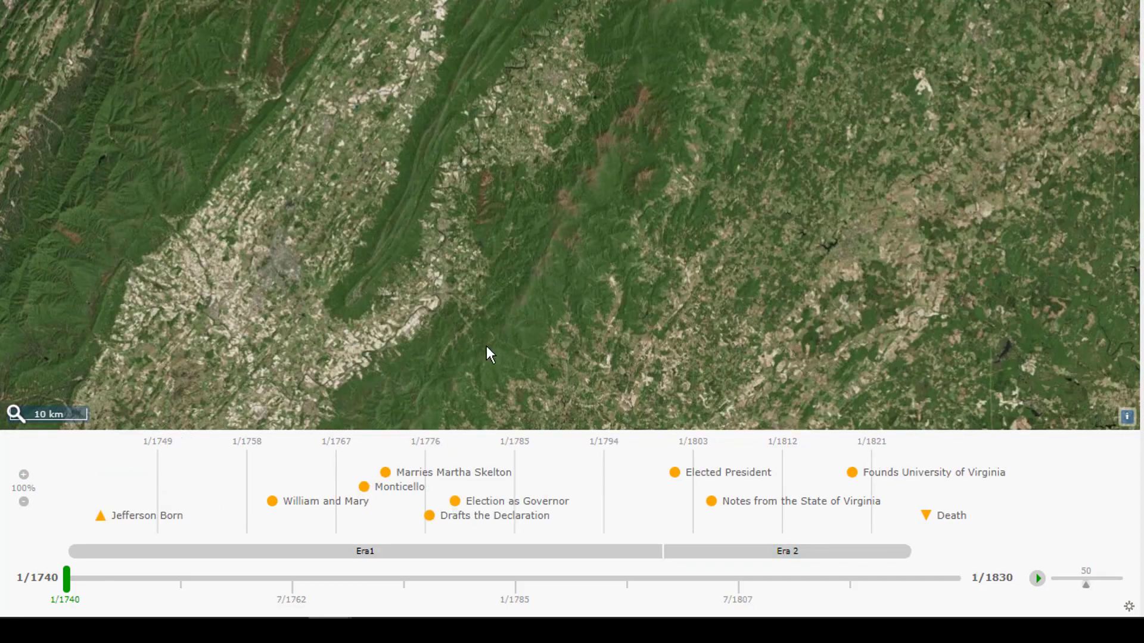
click(324, 559)
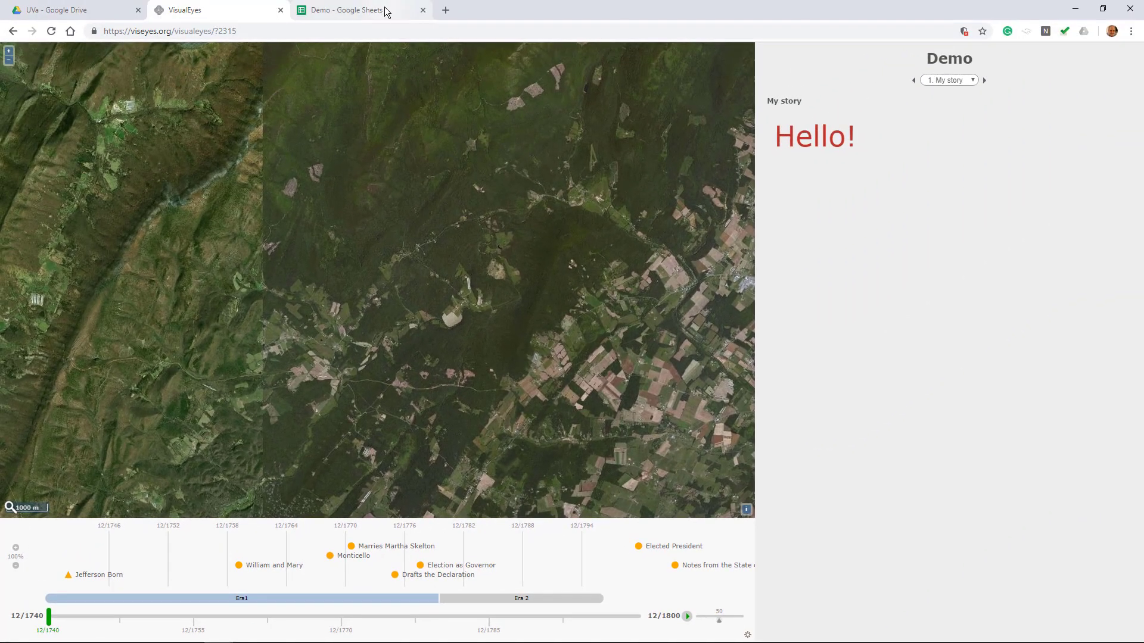
Save the project to Google Drive and confirm the Era1 and Era 2 rows in the Demo sheet
click(385, 11)
scroll(376, 274, down, 5)
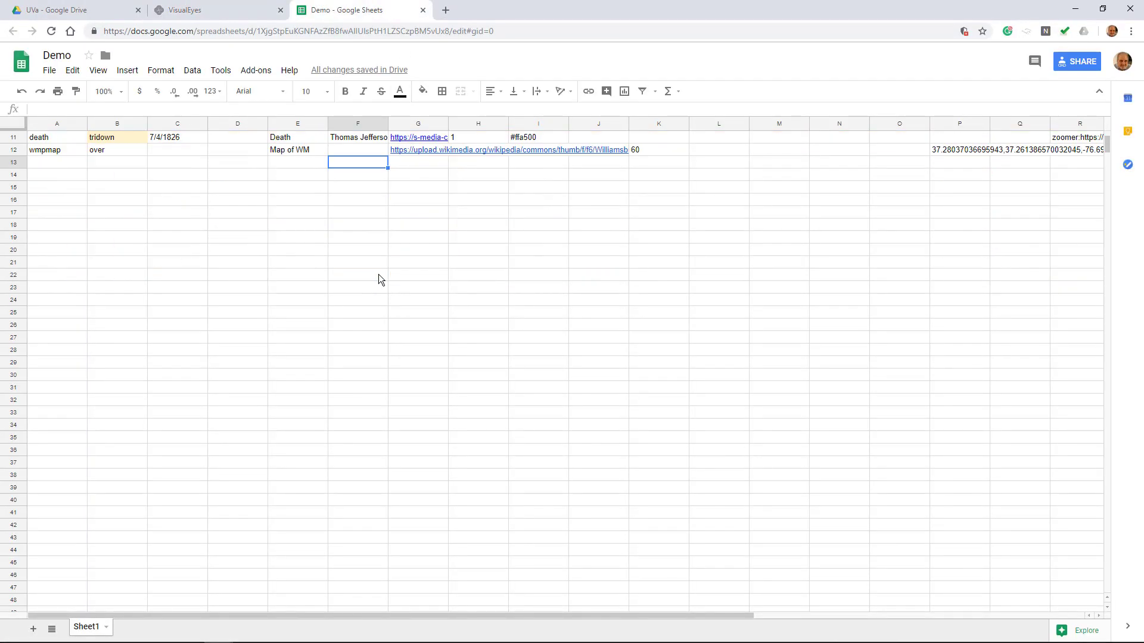
scroll(383, 272, up, 5)
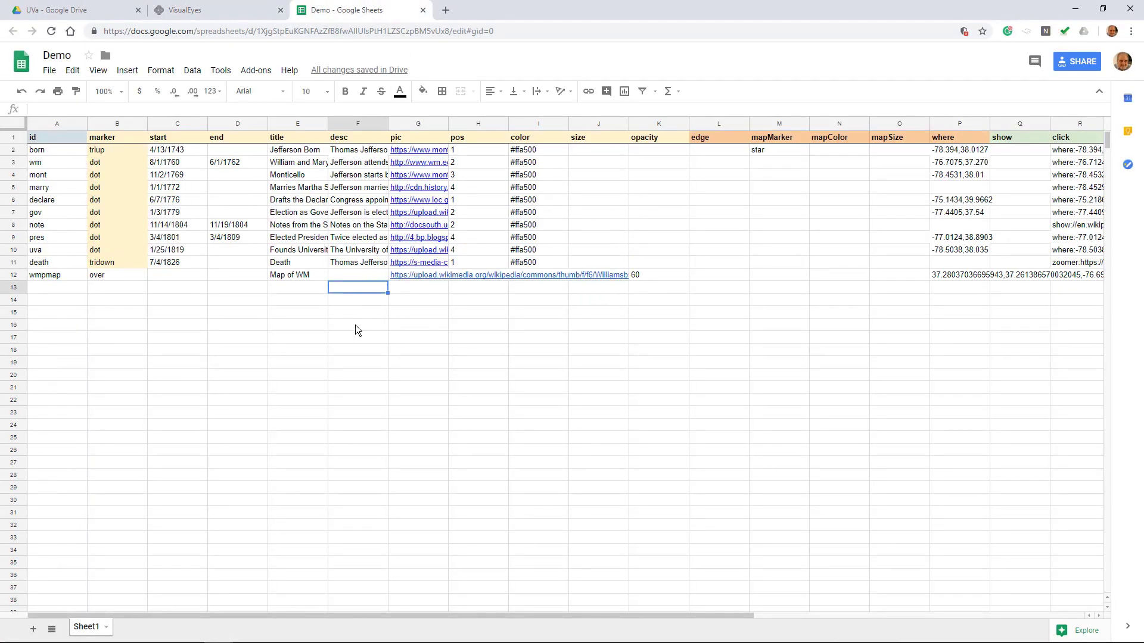
click(239, 11)
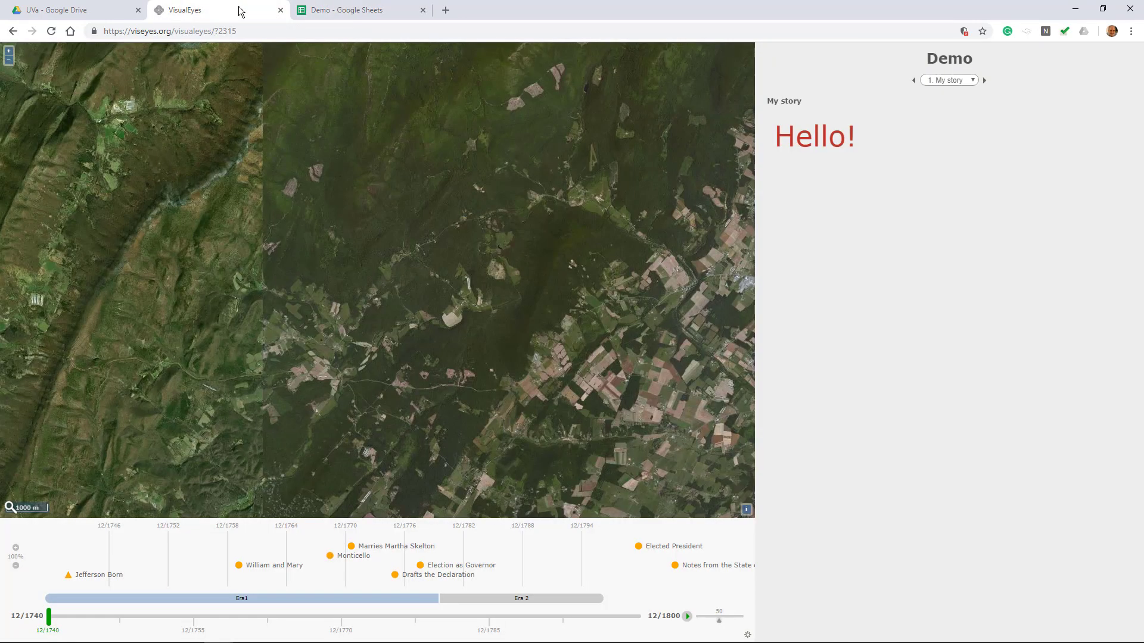
alt+click(466, 172)
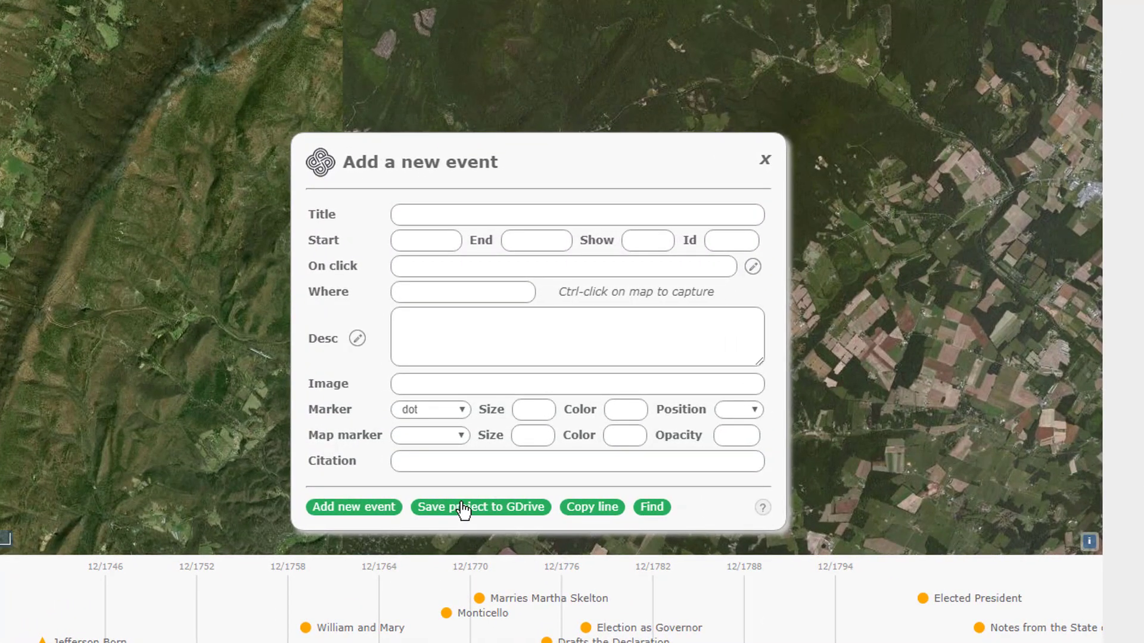
click(462, 508)
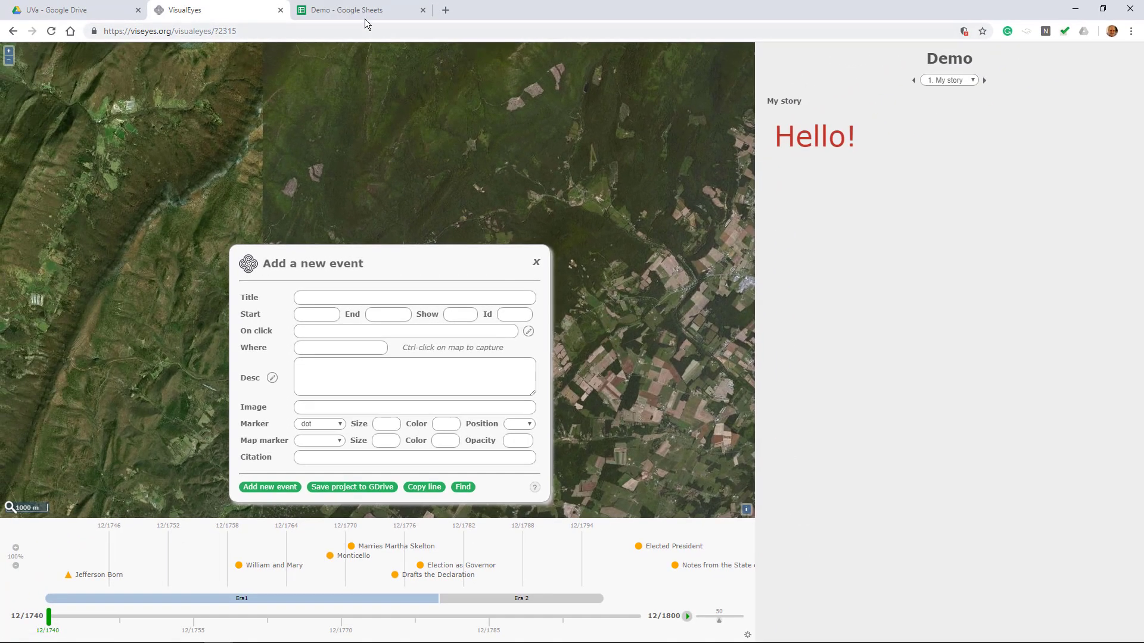
click(365, 15)
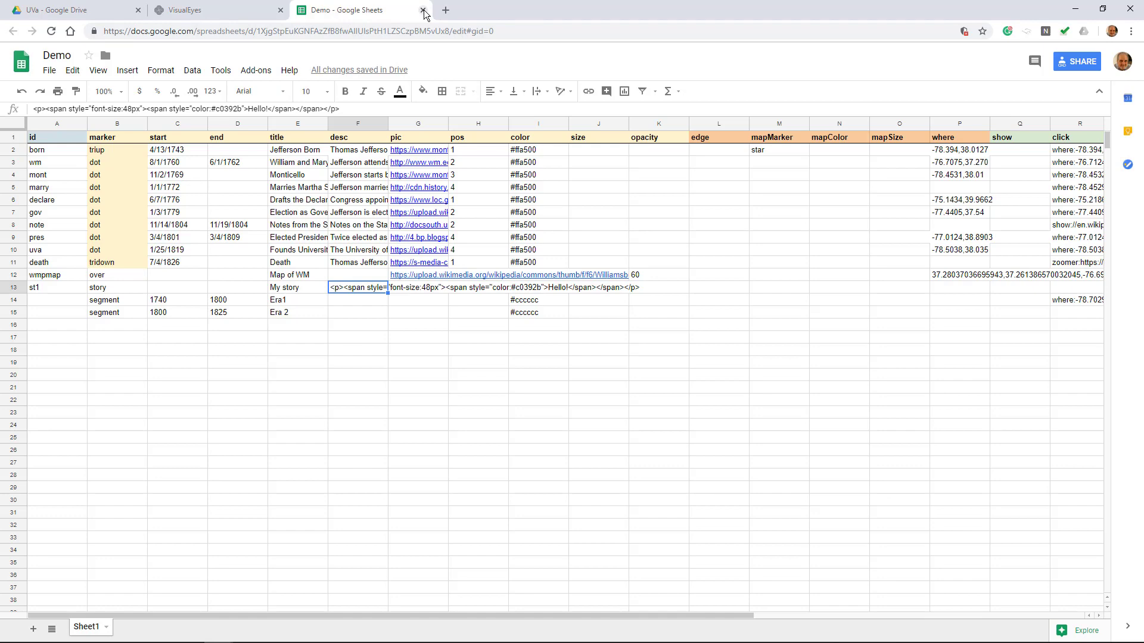
Close the new-event editor and open the VisualEyes Authoring Guide from the settings help icon
click(238, 11)
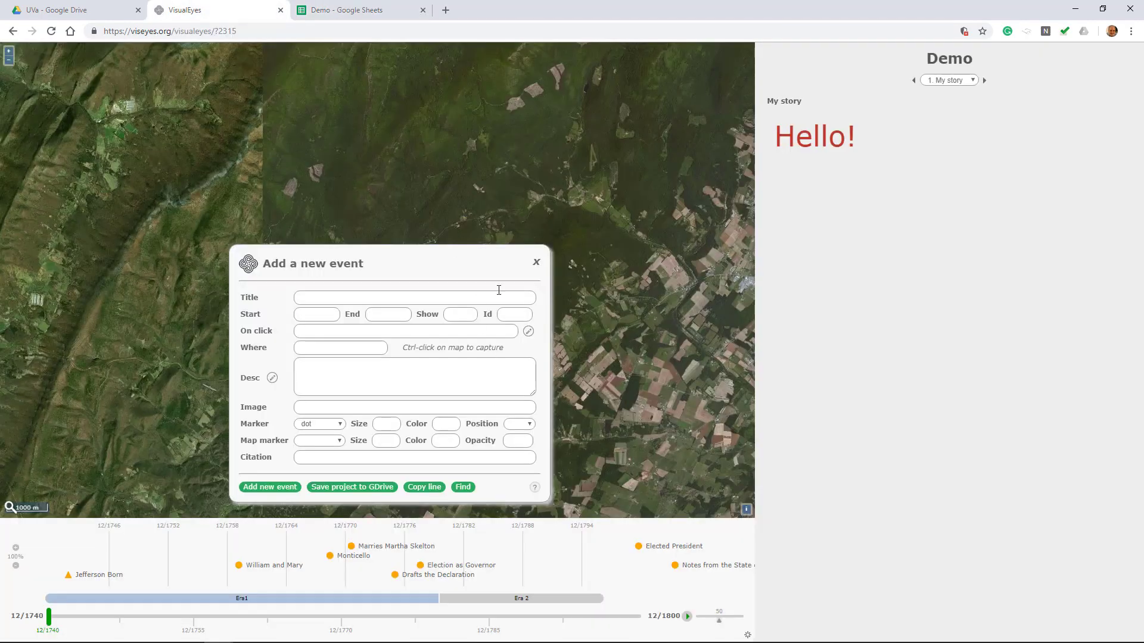
click(536, 262)
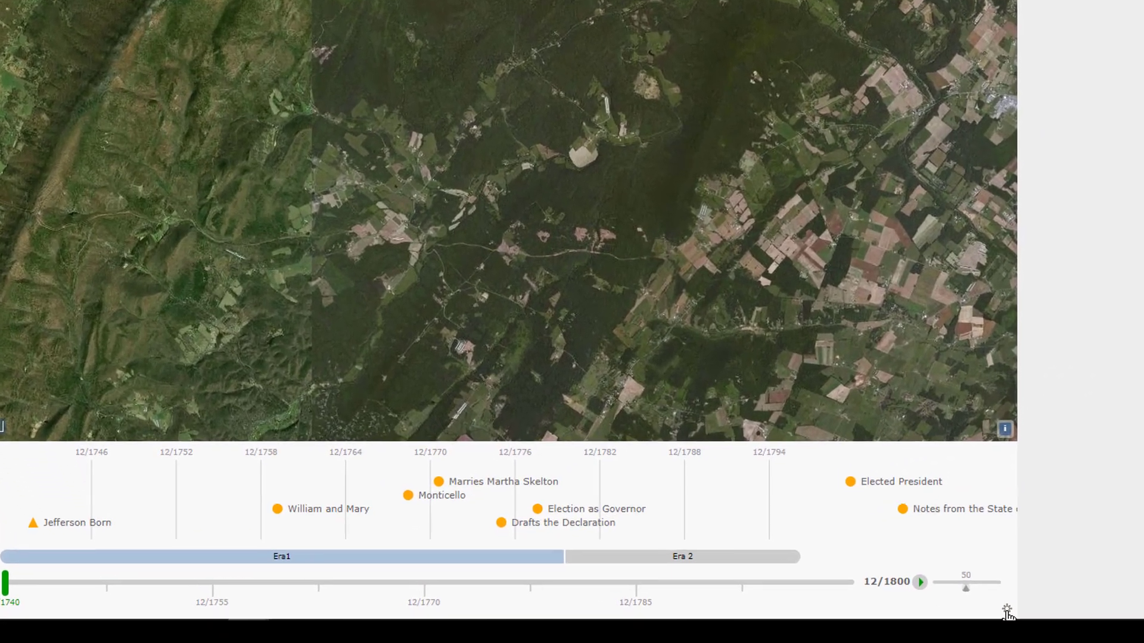
click(747, 635)
click(916, 343)
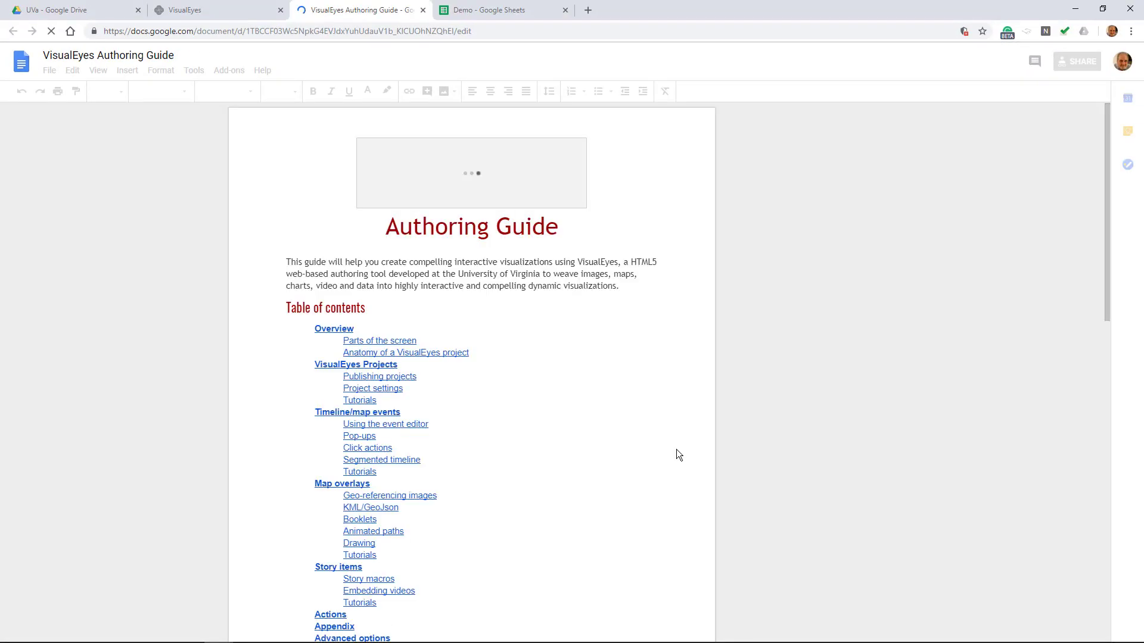
Scroll the Authoring Guide to page 4's web-app, settings and Spreadsheet sections
scroll(708, 357, down, 9)
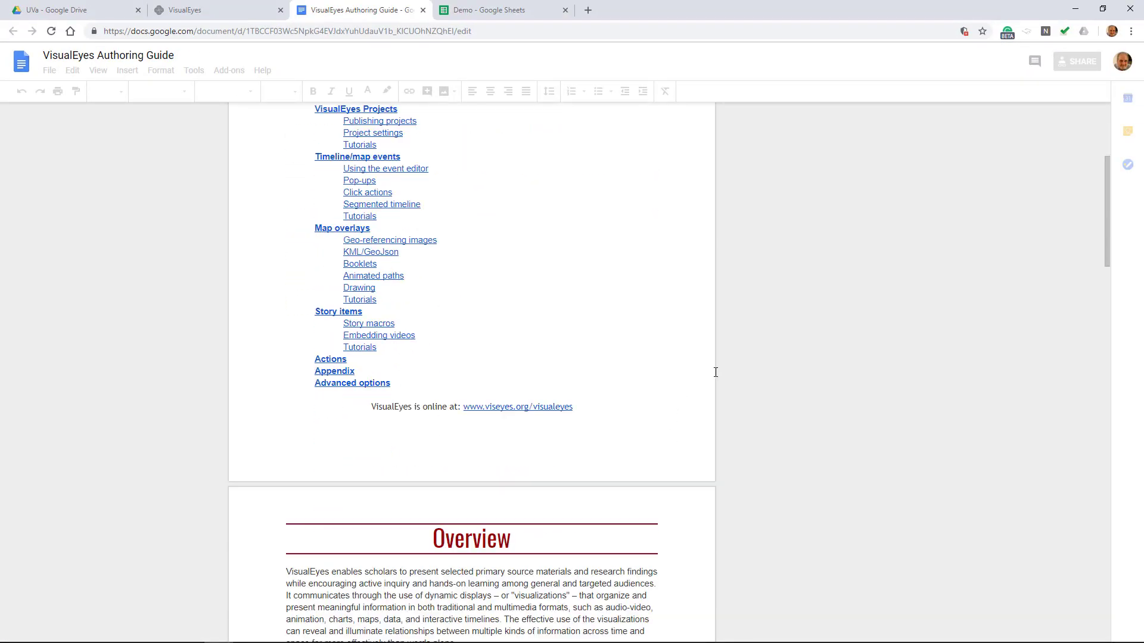
scroll(717, 375, down, 14)
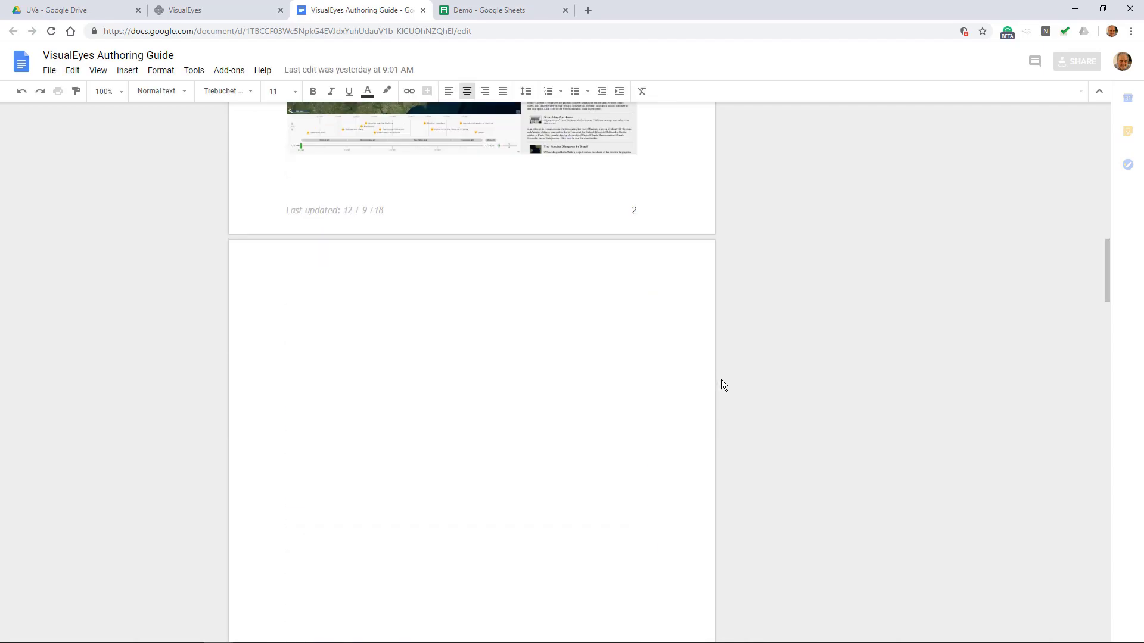
scroll(722, 384, down, 11)
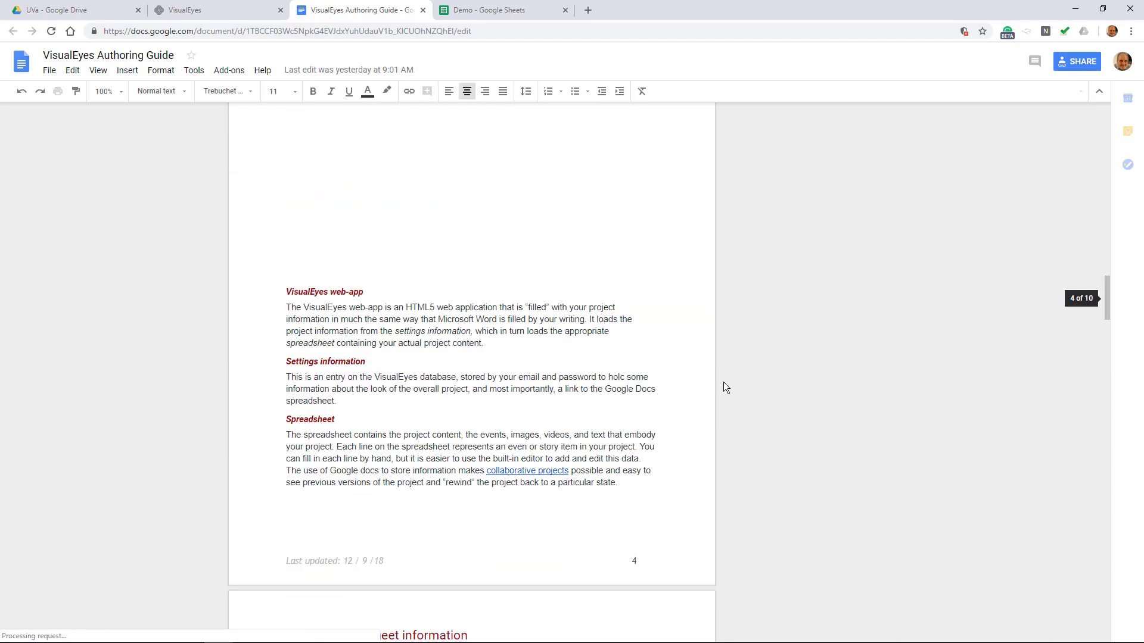